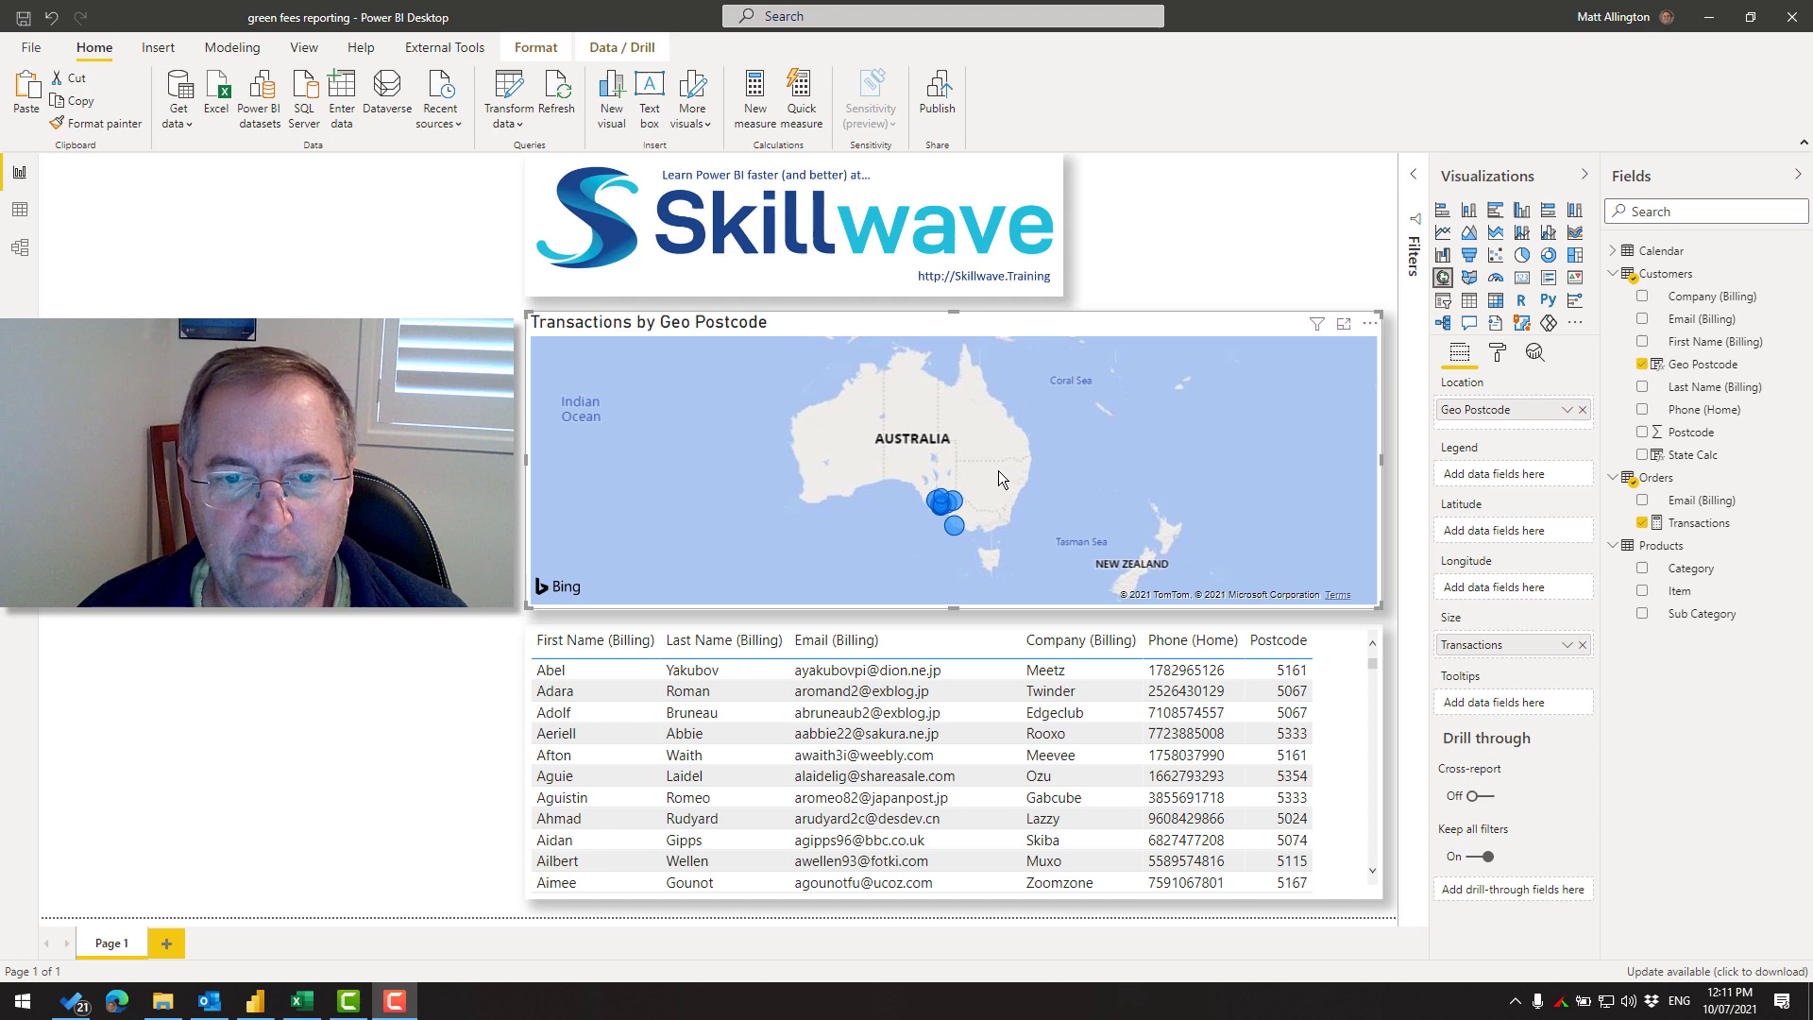
Step: Zoom the transactions map visual in toward the Adelaide area
{"action": "scroll", "coordinate": [972, 507], "scroll_direction": "up", "scroll_amount": 2}
{"action": "scroll", "coordinate": [931, 534], "scroll_direction": "up", "scroll_amount": 4}
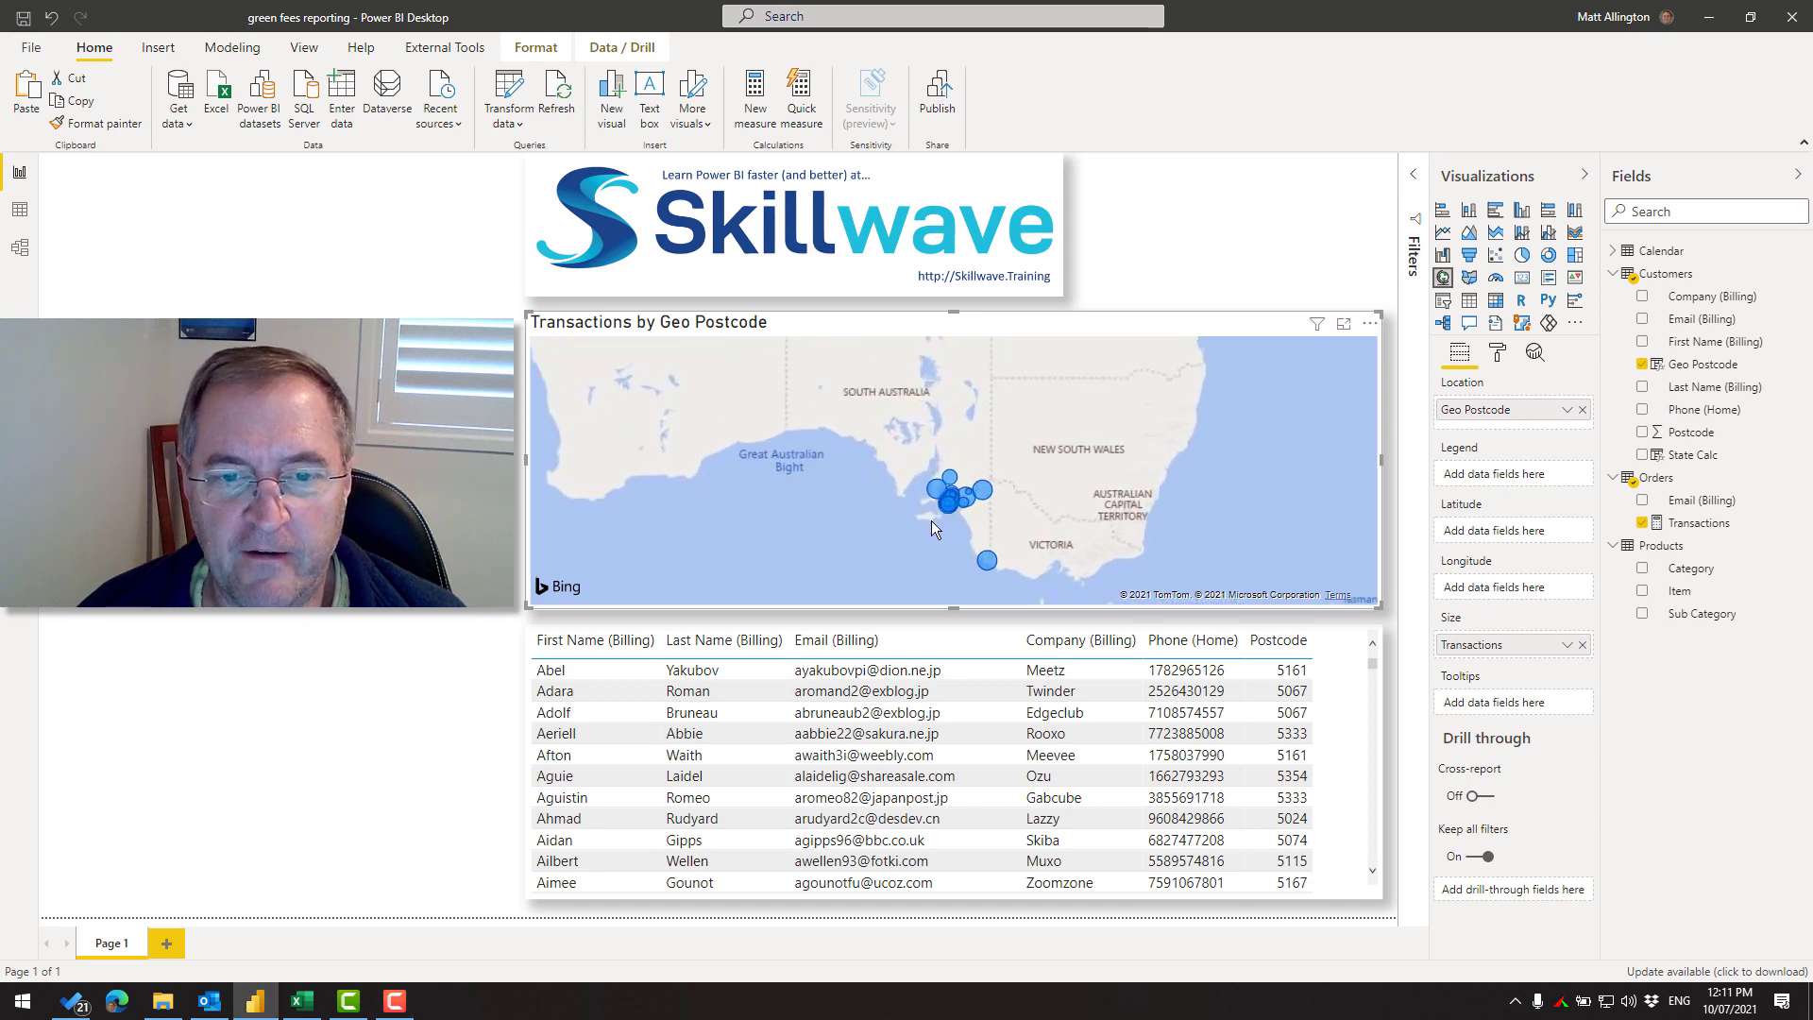
{"action": "scroll", "coordinate": [1078, 382], "scroll_direction": "up", "scroll_amount": 2}
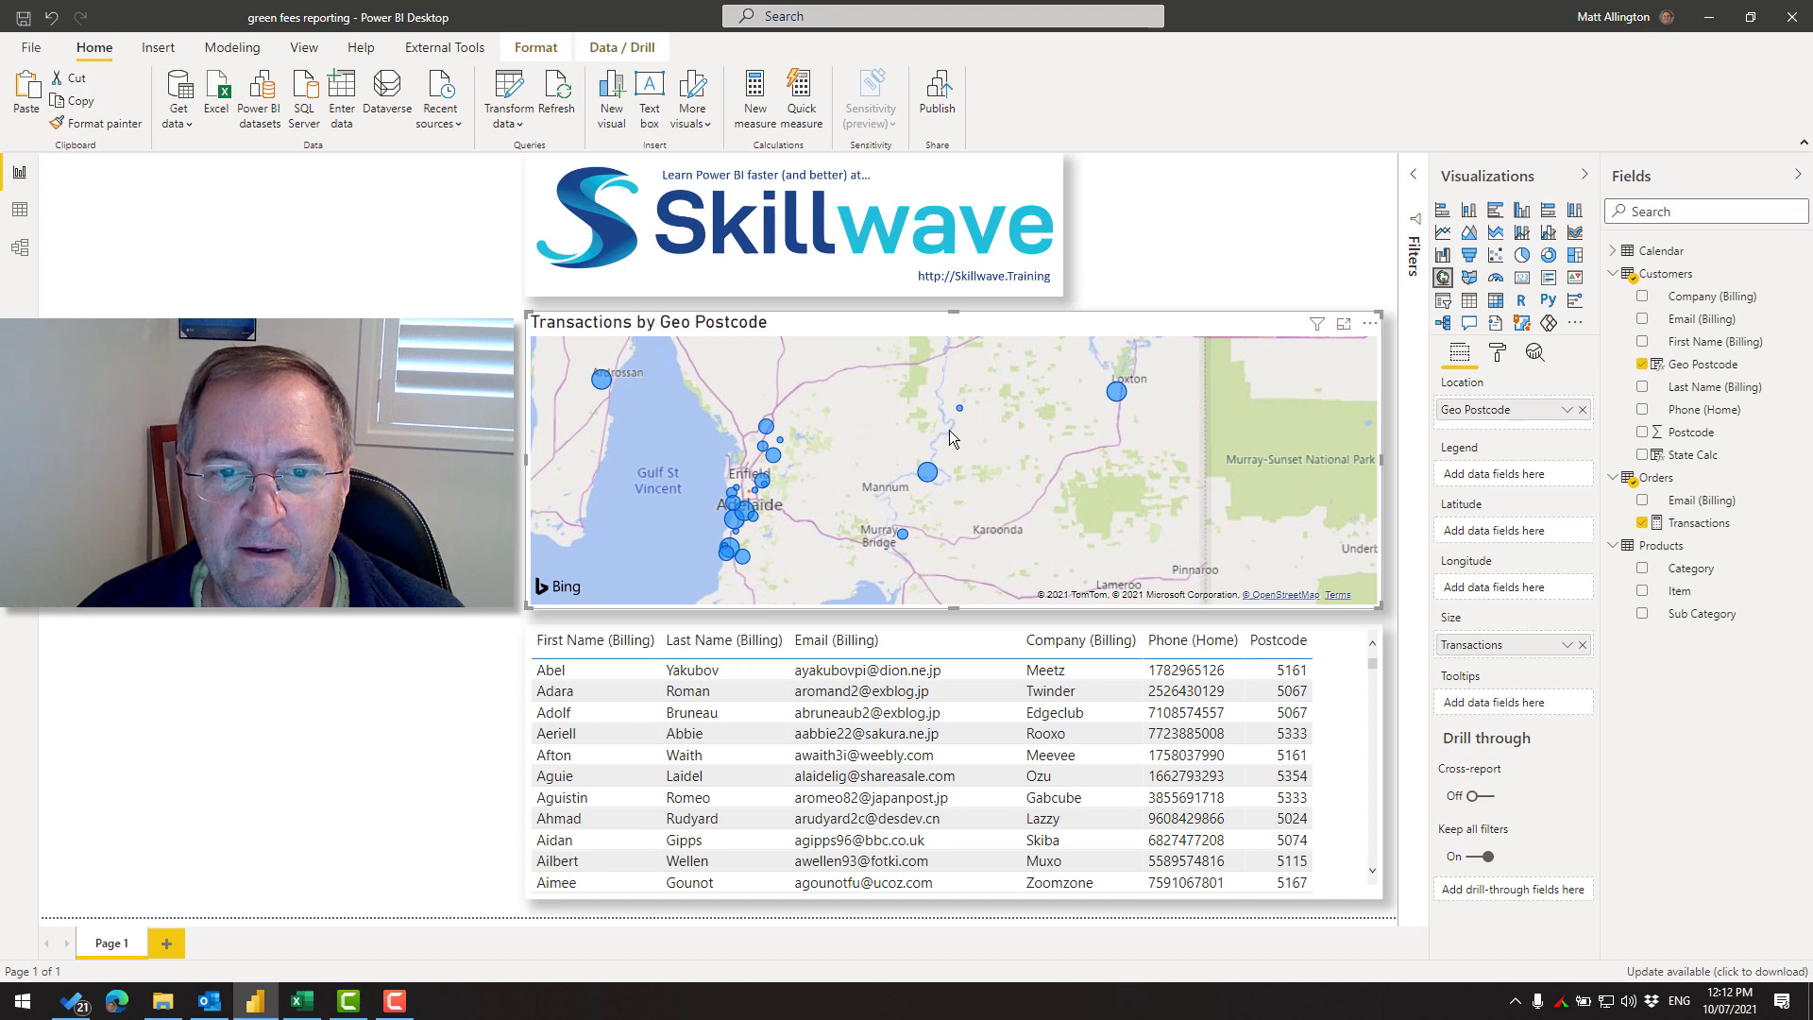
{"action": "scroll", "coordinate": [949, 429], "scroll_direction": "up", "scroll_amount": 2}
{"action": "mouse_move", "coordinate": [971, 393]}
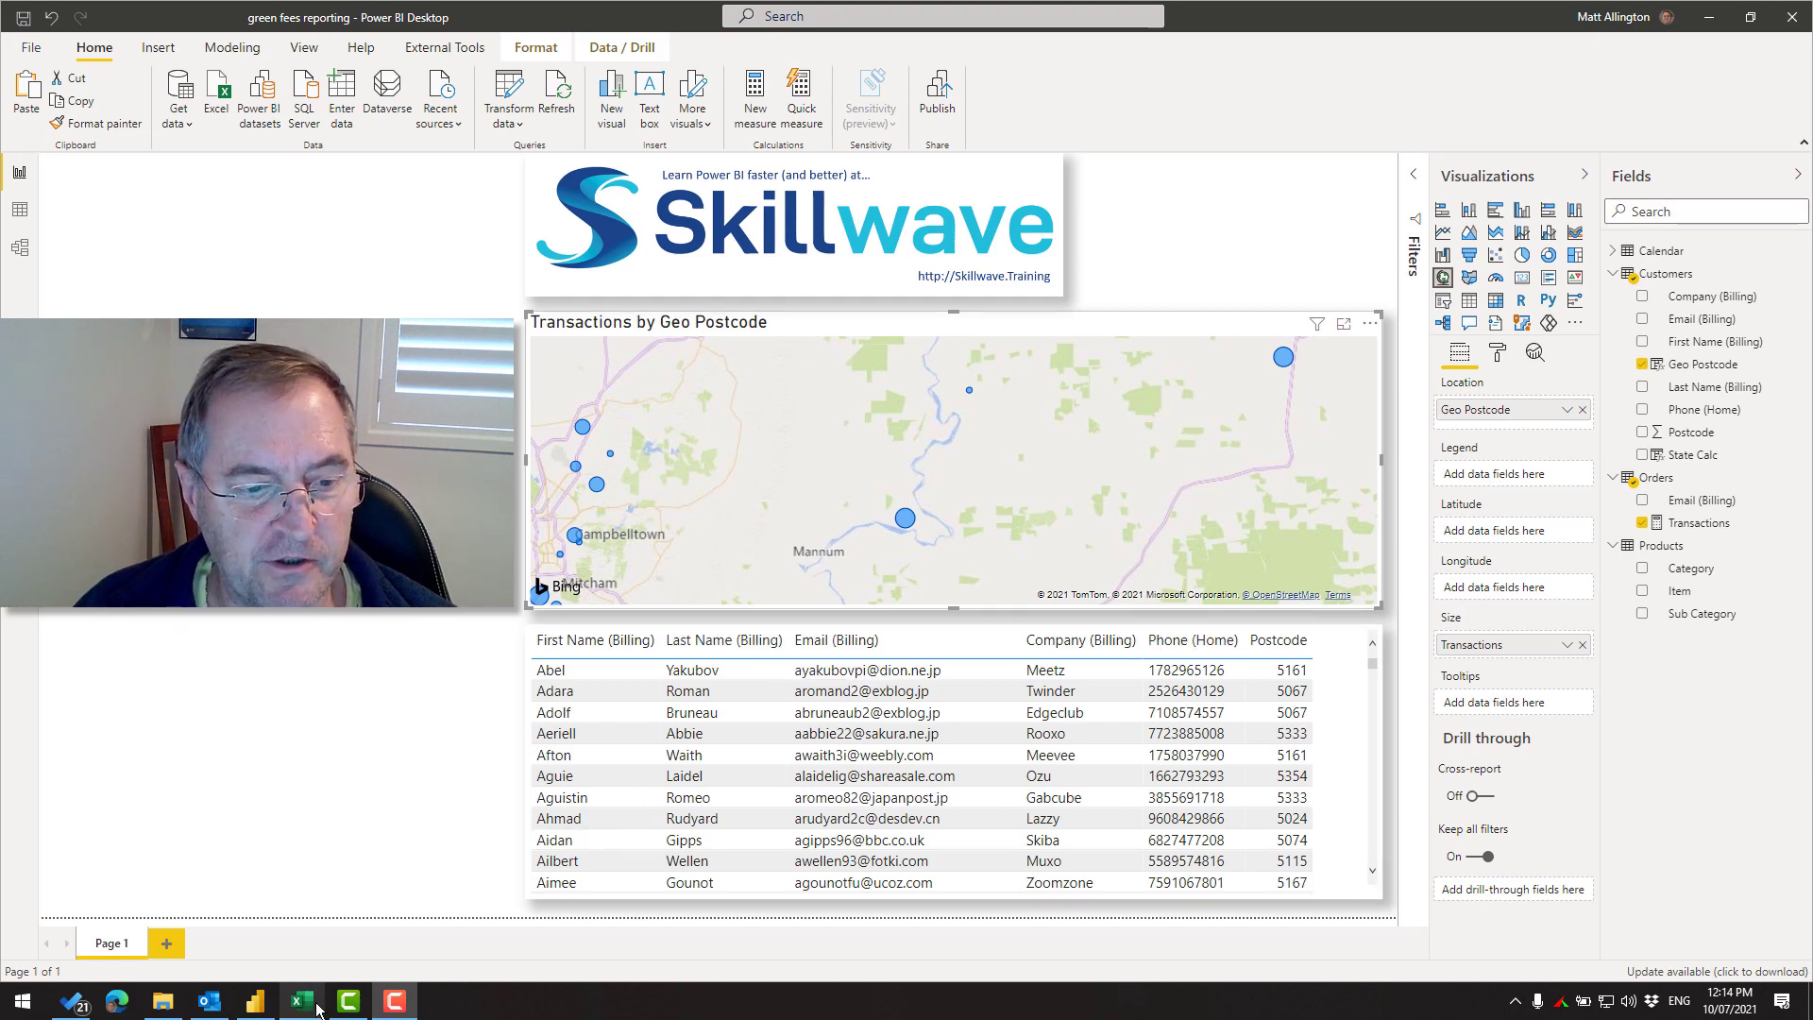
Step: In the Excel Orders sheet, step through the row-1 headers from Order Number to Order Refund Amount
{"action": "mouse_move", "coordinate": [312, 1006]}
{"action": "left_click", "coordinate": [313, 912]}
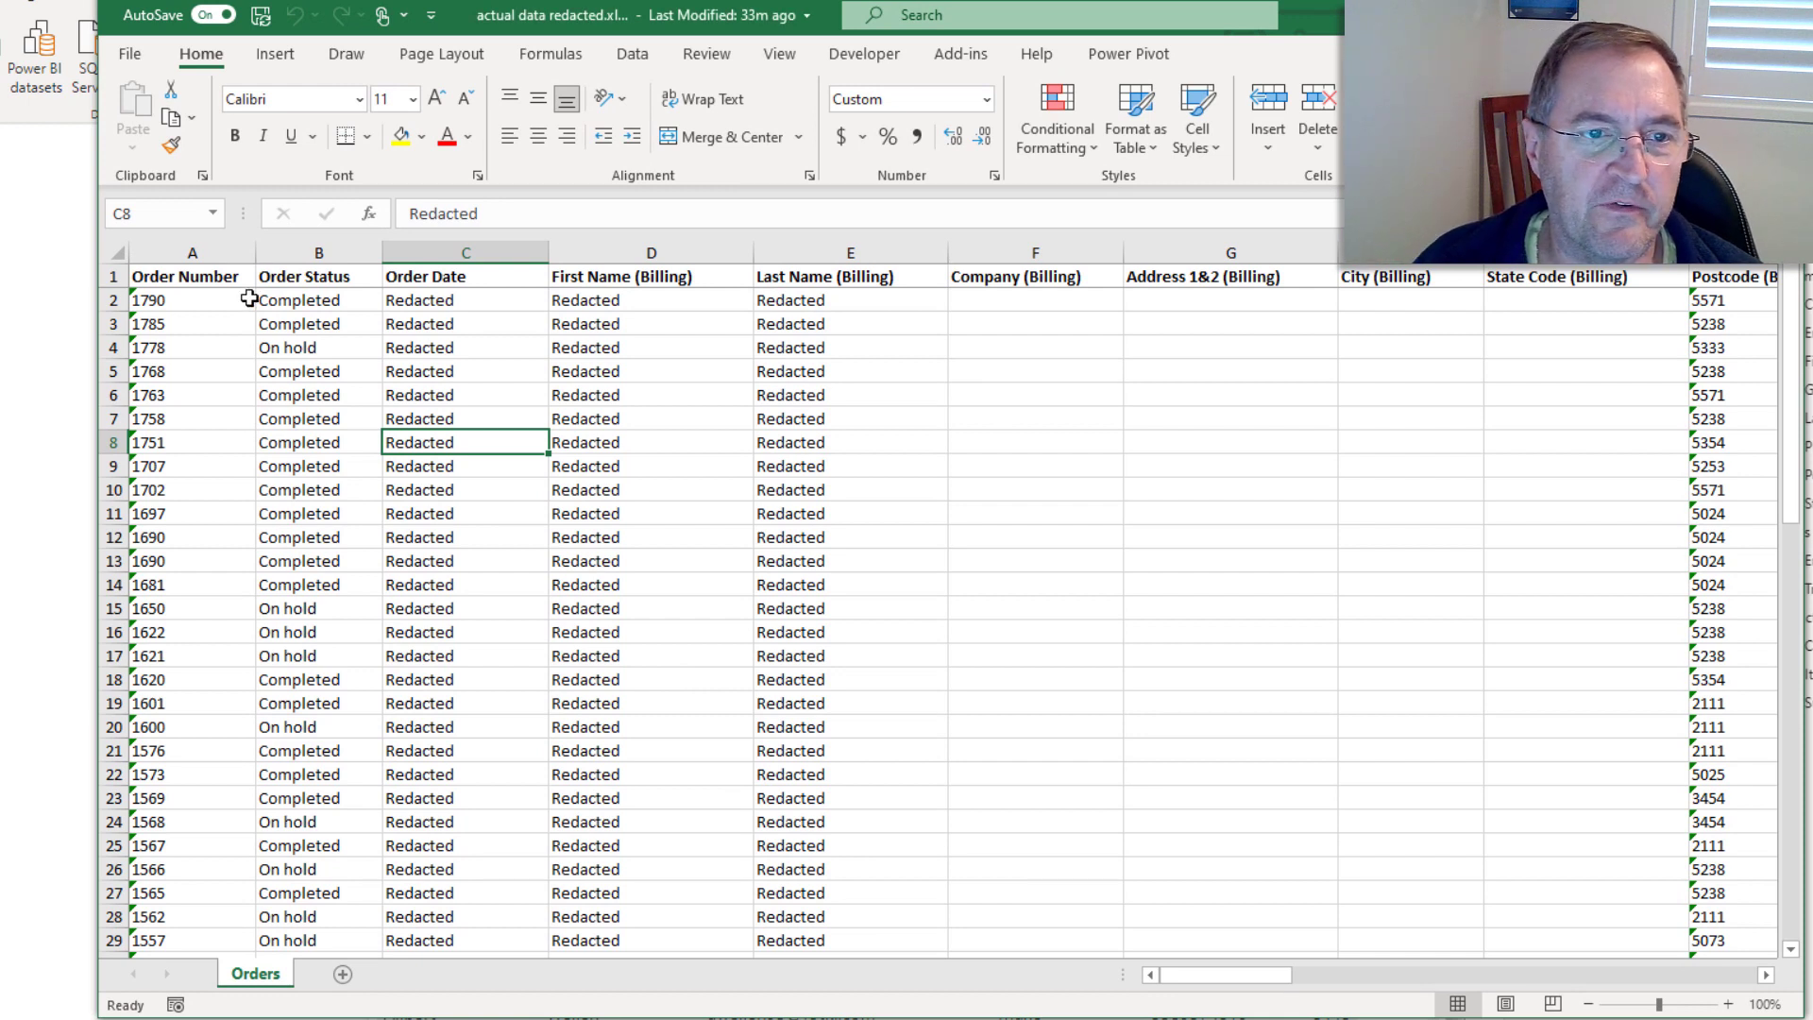
{"action": "left_click", "coordinate": [229, 278]}
{"action": "key", "text": "Right"}
{"action": "key", "text": "Right"}
{"action": "key", "text": "Right"}
{"action": "key", "text": "Right"}
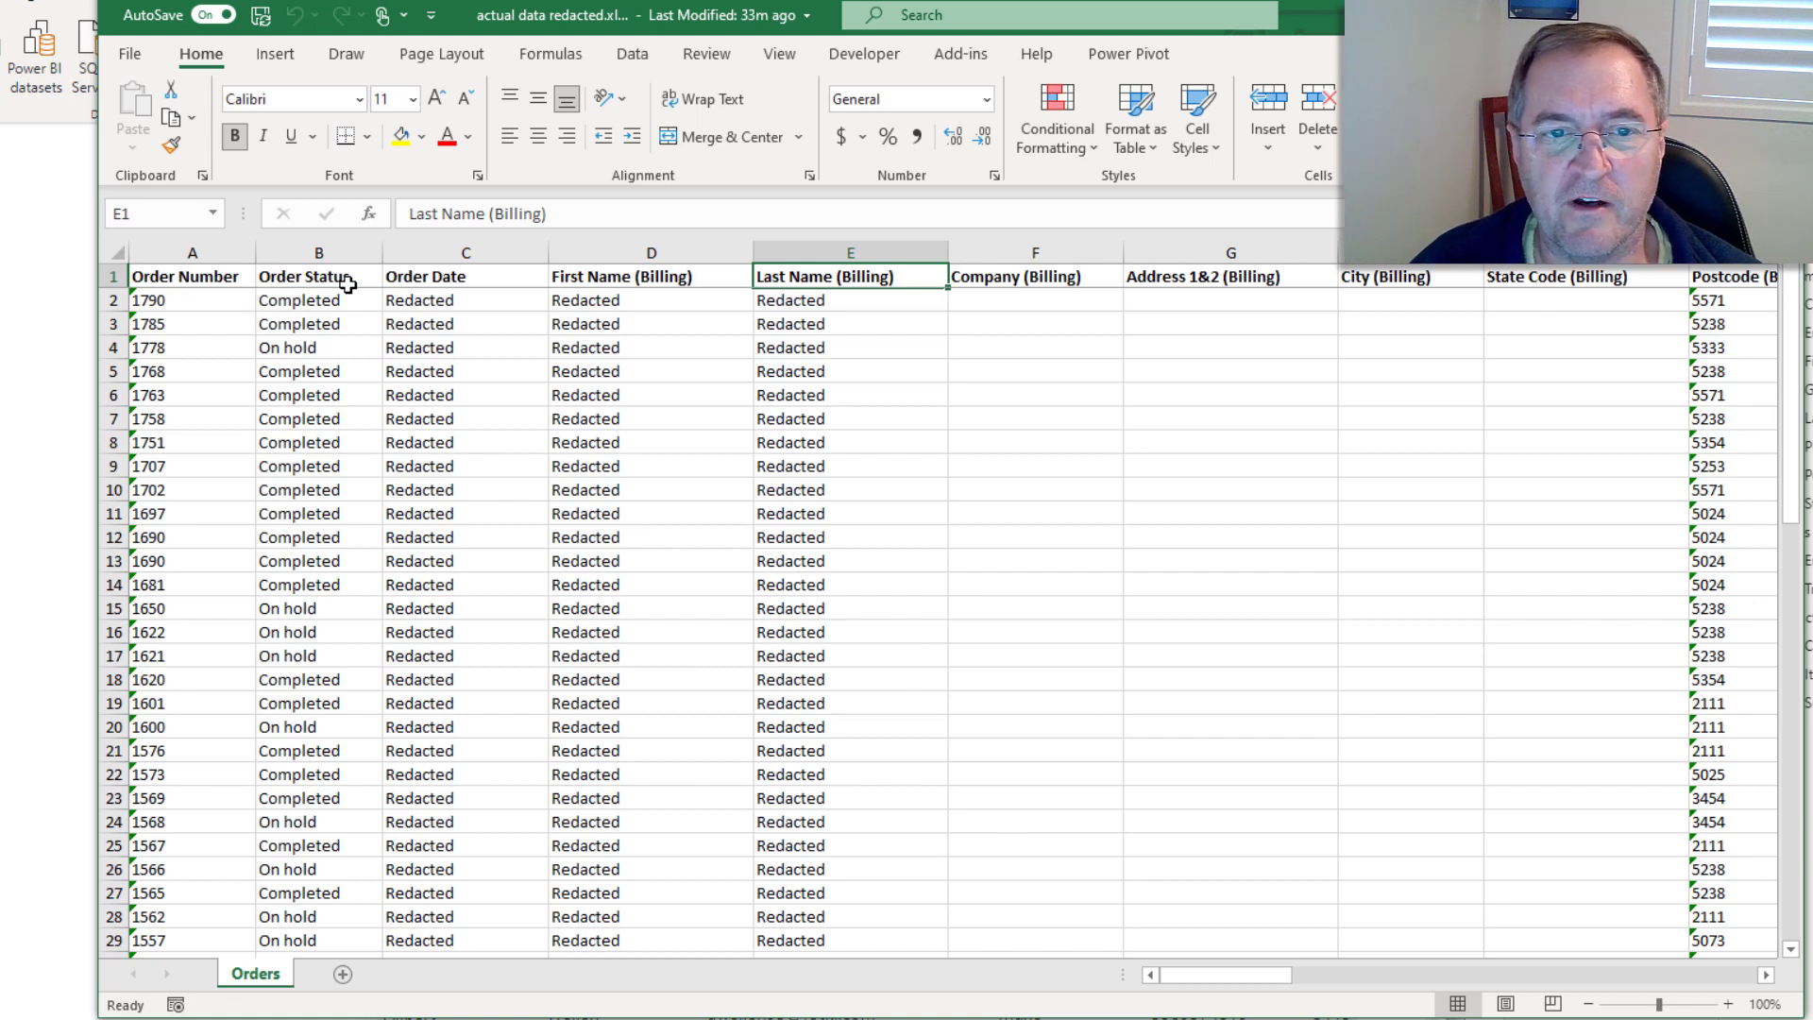
{"action": "key", "text": "Left"}
{"action": "key", "text": "Right"}
{"action": "key", "text": "Right"}
{"action": "key", "text": "Right"}
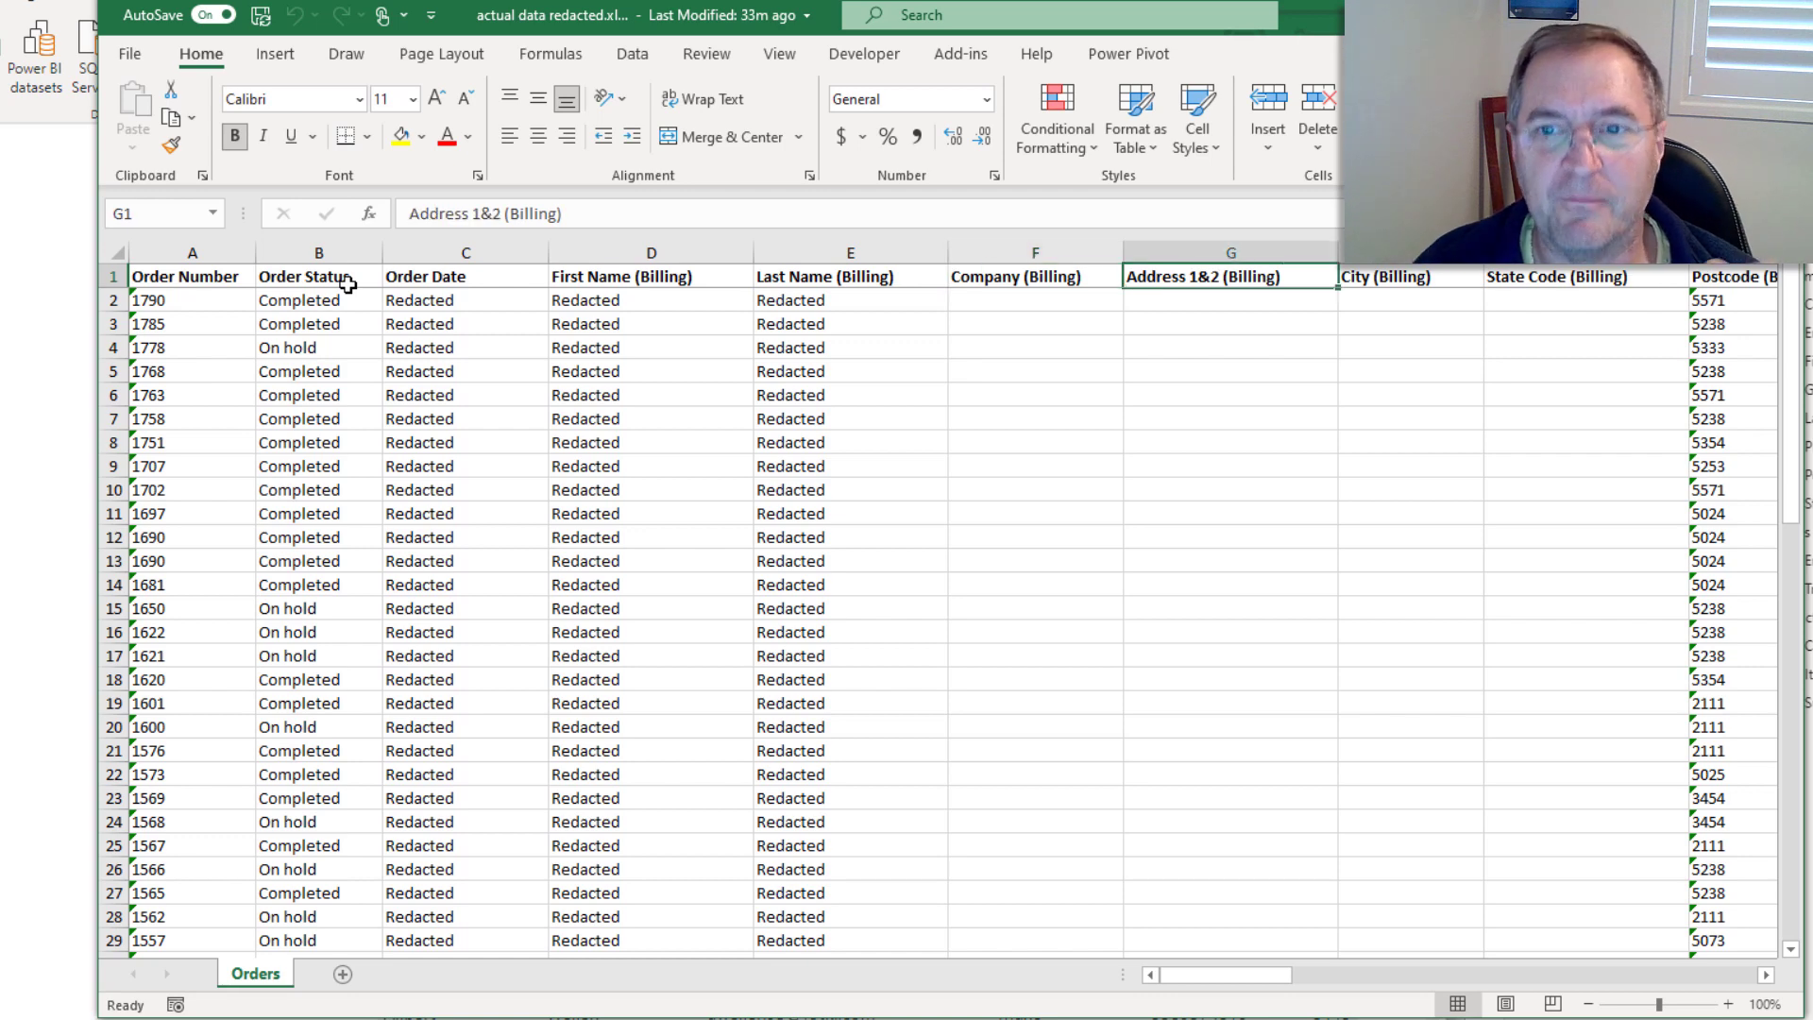
{"action": "key", "text": "Right"}
{"action": "key", "text": "Right"}
{"action": "key", "text": "Right"}
{"action": "key", "text": "Right"}
{"action": "key", "text": "Right"}
{"action": "key", "text": "Right"}
{"action": "key", "text": "Right"}
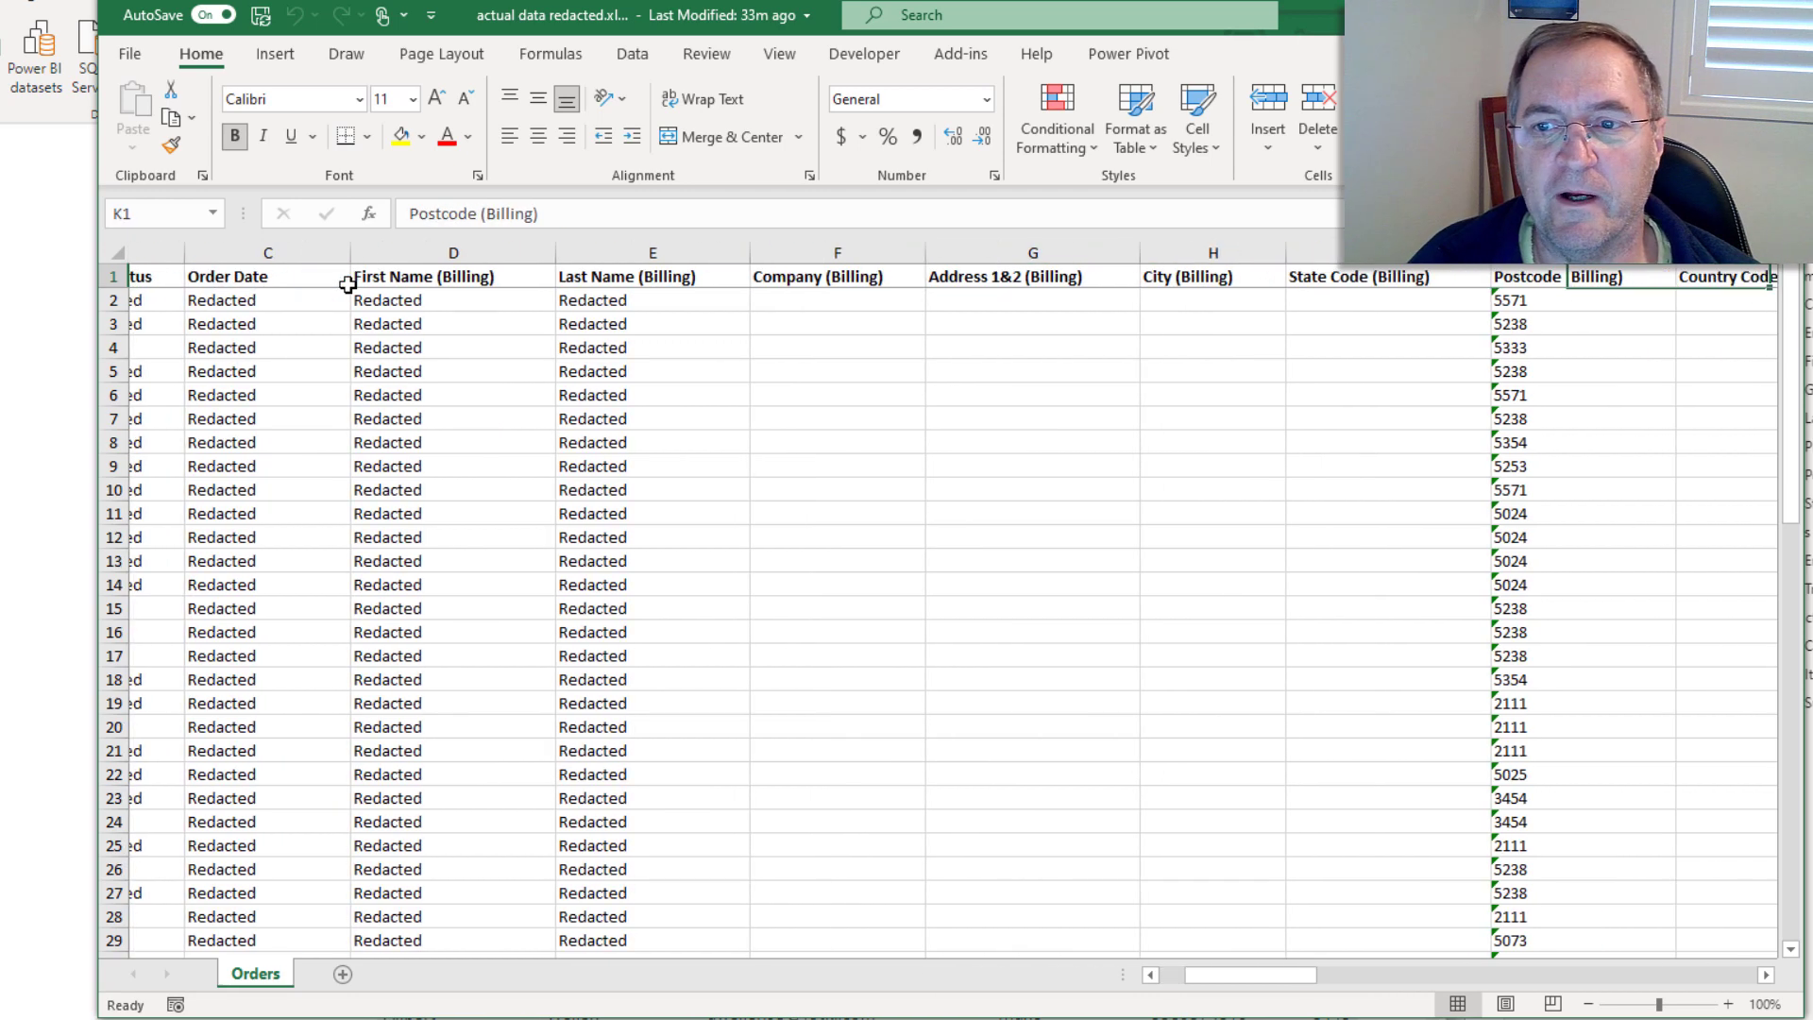
{"action": "key", "text": "Right"}
{"action": "key", "text": "Right"}
{"action": "key", "text": "Right"}
{"action": "key", "text": "Right"}
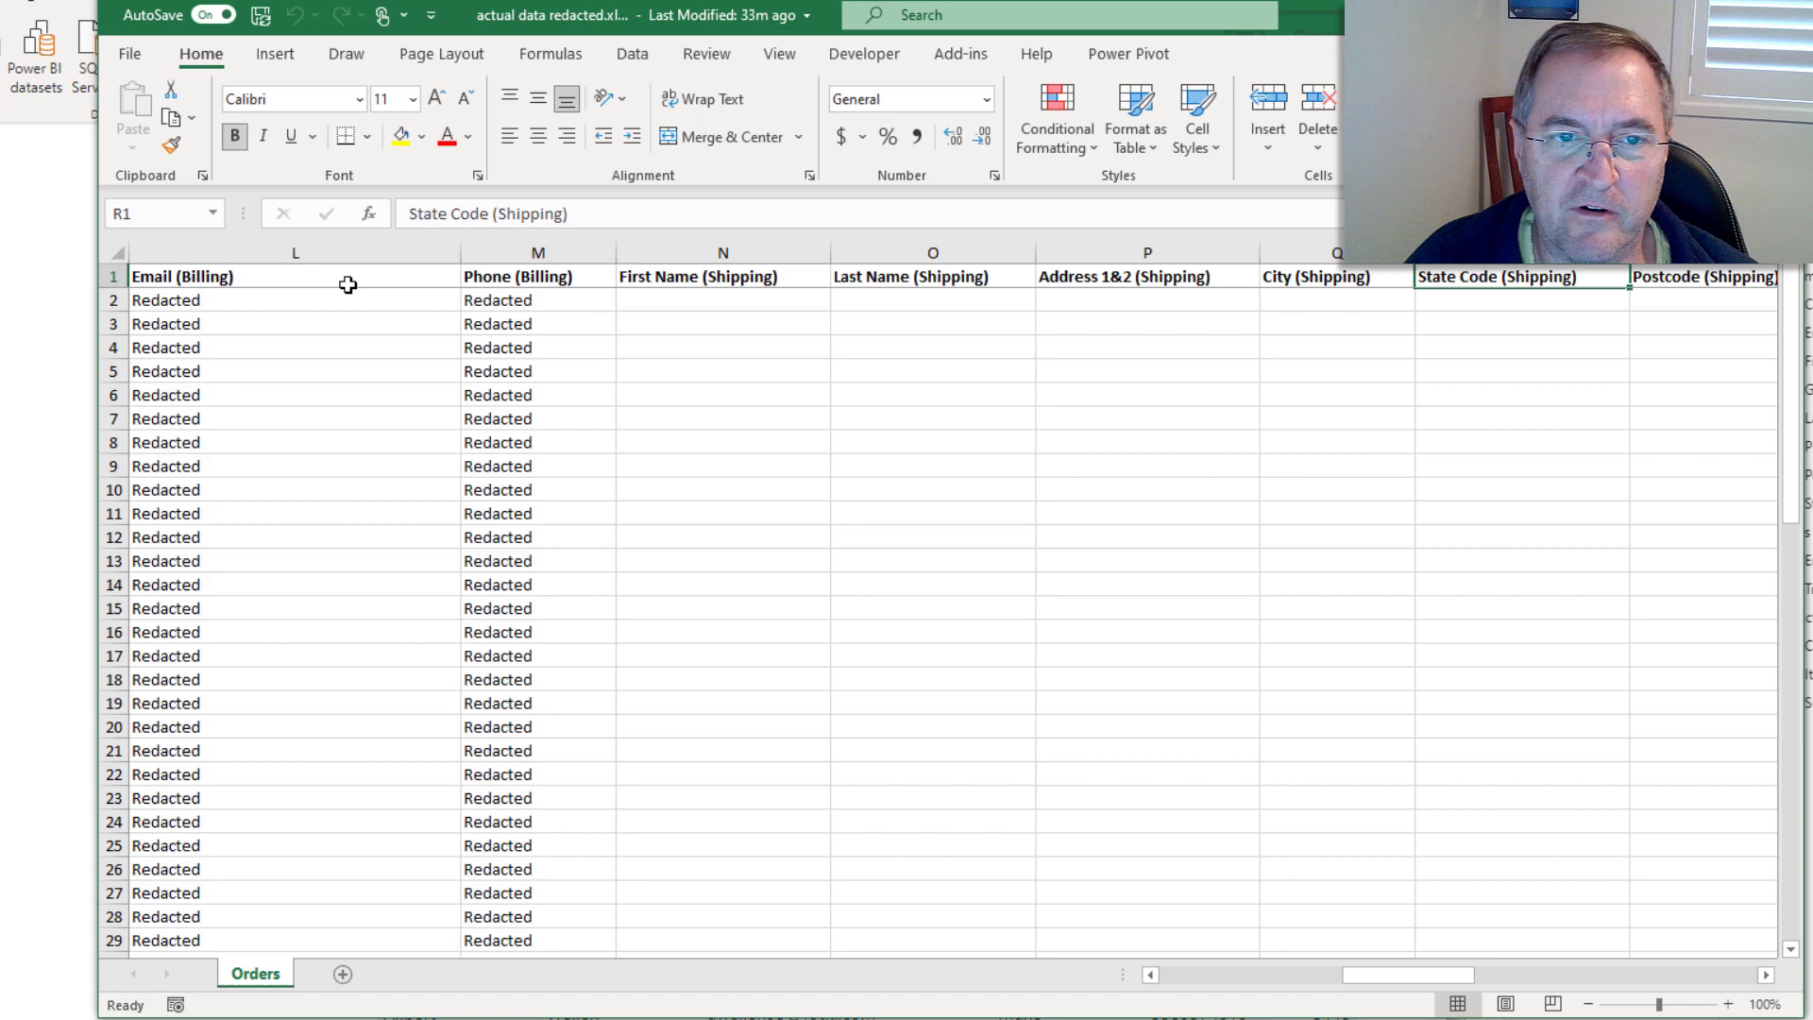
{"action": "key", "text": "Right"}
{"action": "key", "text": "Right"}
{"action": "key", "text": "Right"}
{"action": "key", "text": "Right"}
{"action": "key", "text": "Right"}
{"action": "key", "text": "Right"}
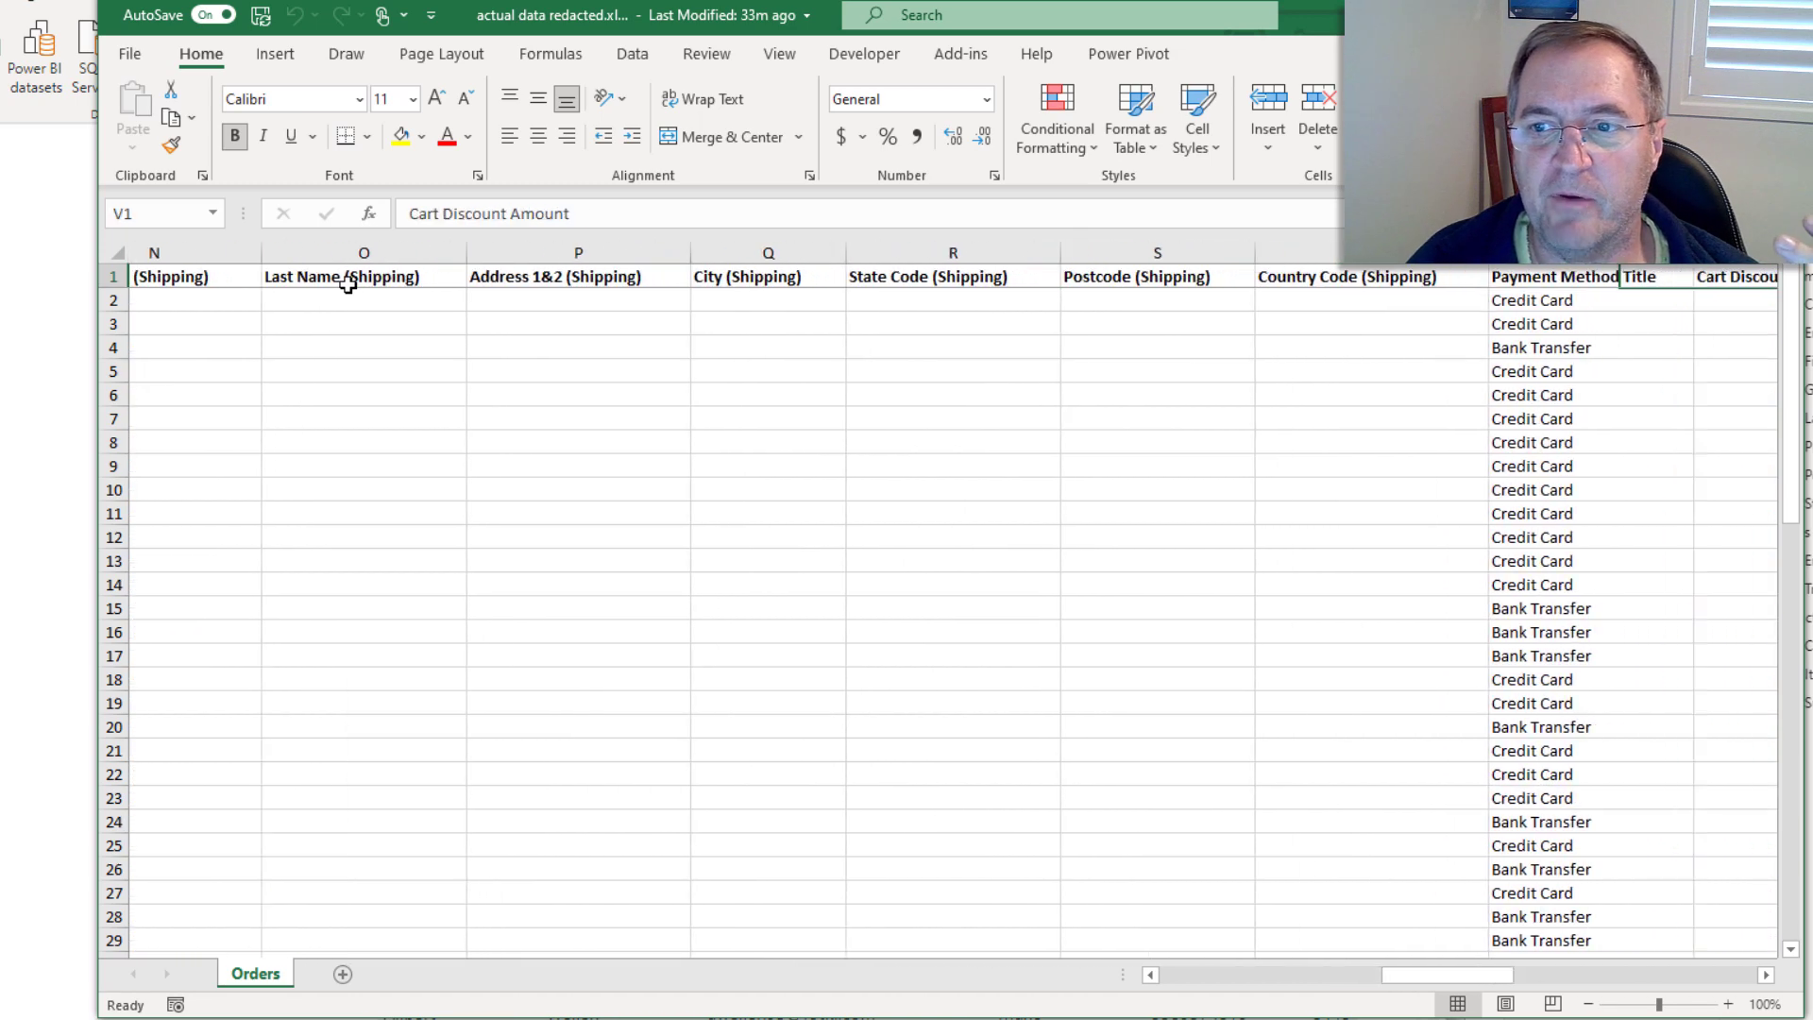
{"action": "key", "text": "Right"}
{"action": "key", "text": "Right"}
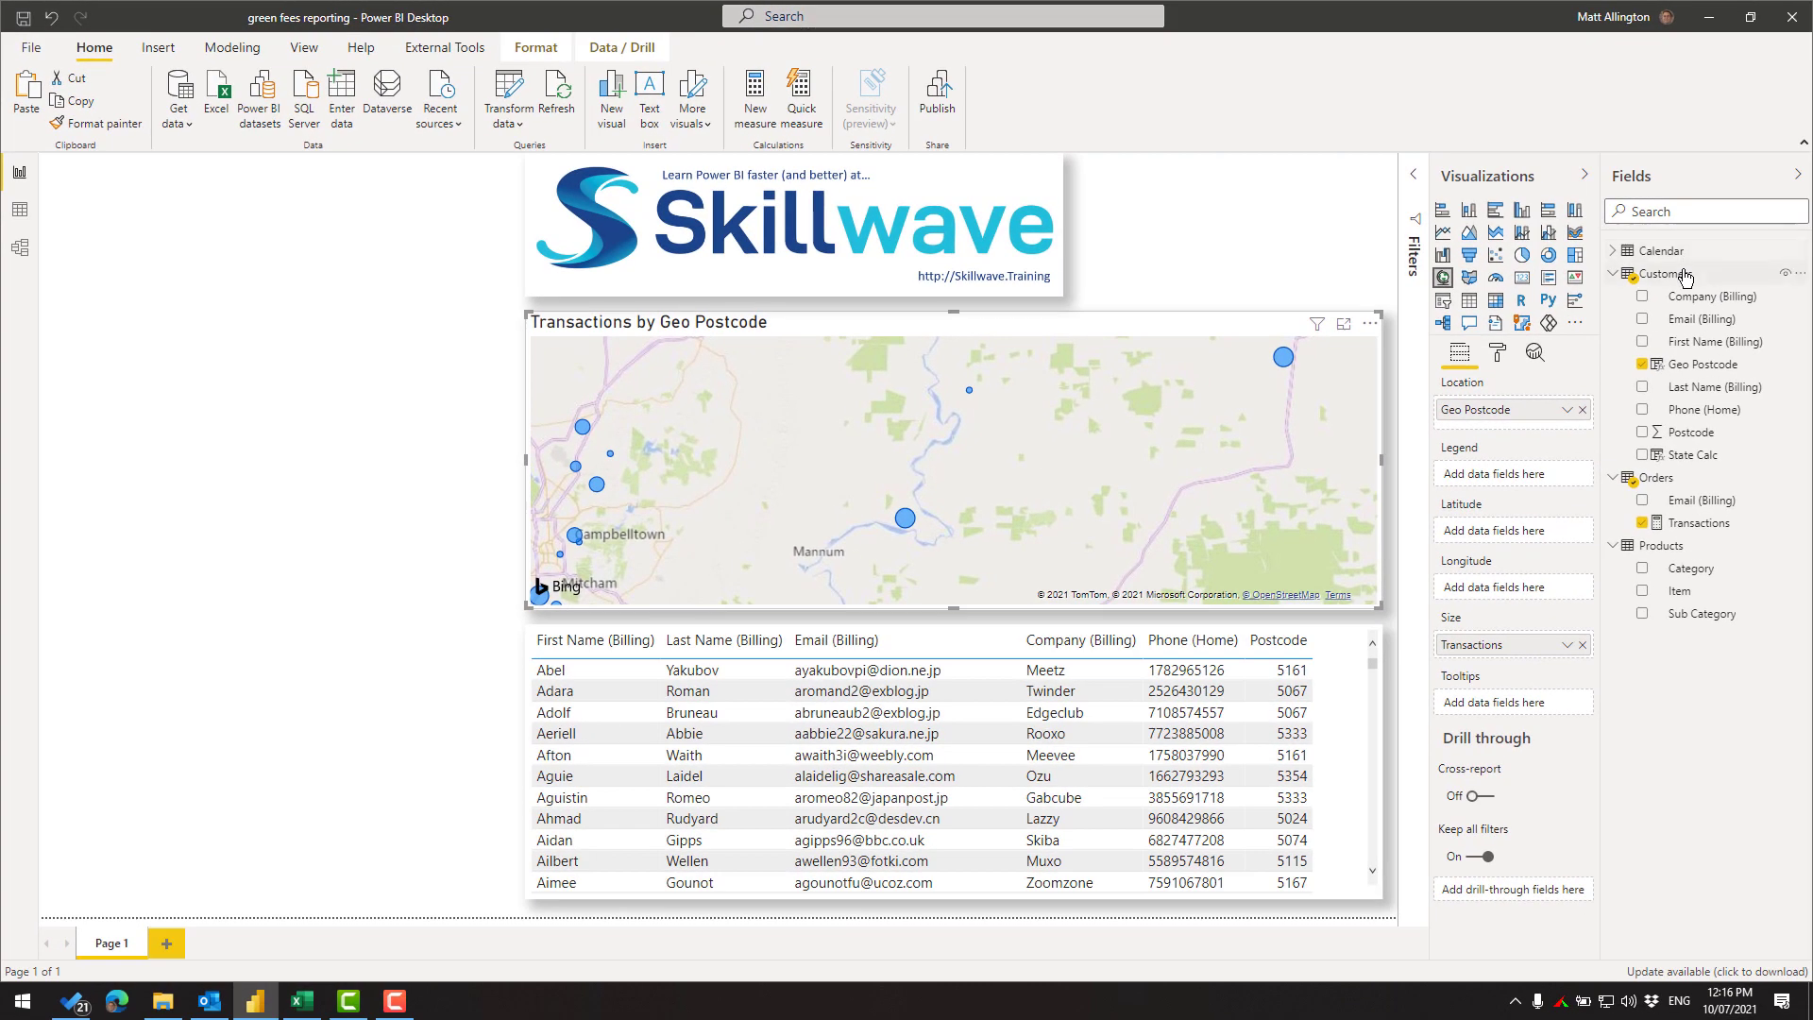
Step: Edit the Customers query and select columns First Name (Billing) through Phone (Home)
{"action": "right_click", "coordinate": [1683, 274]}
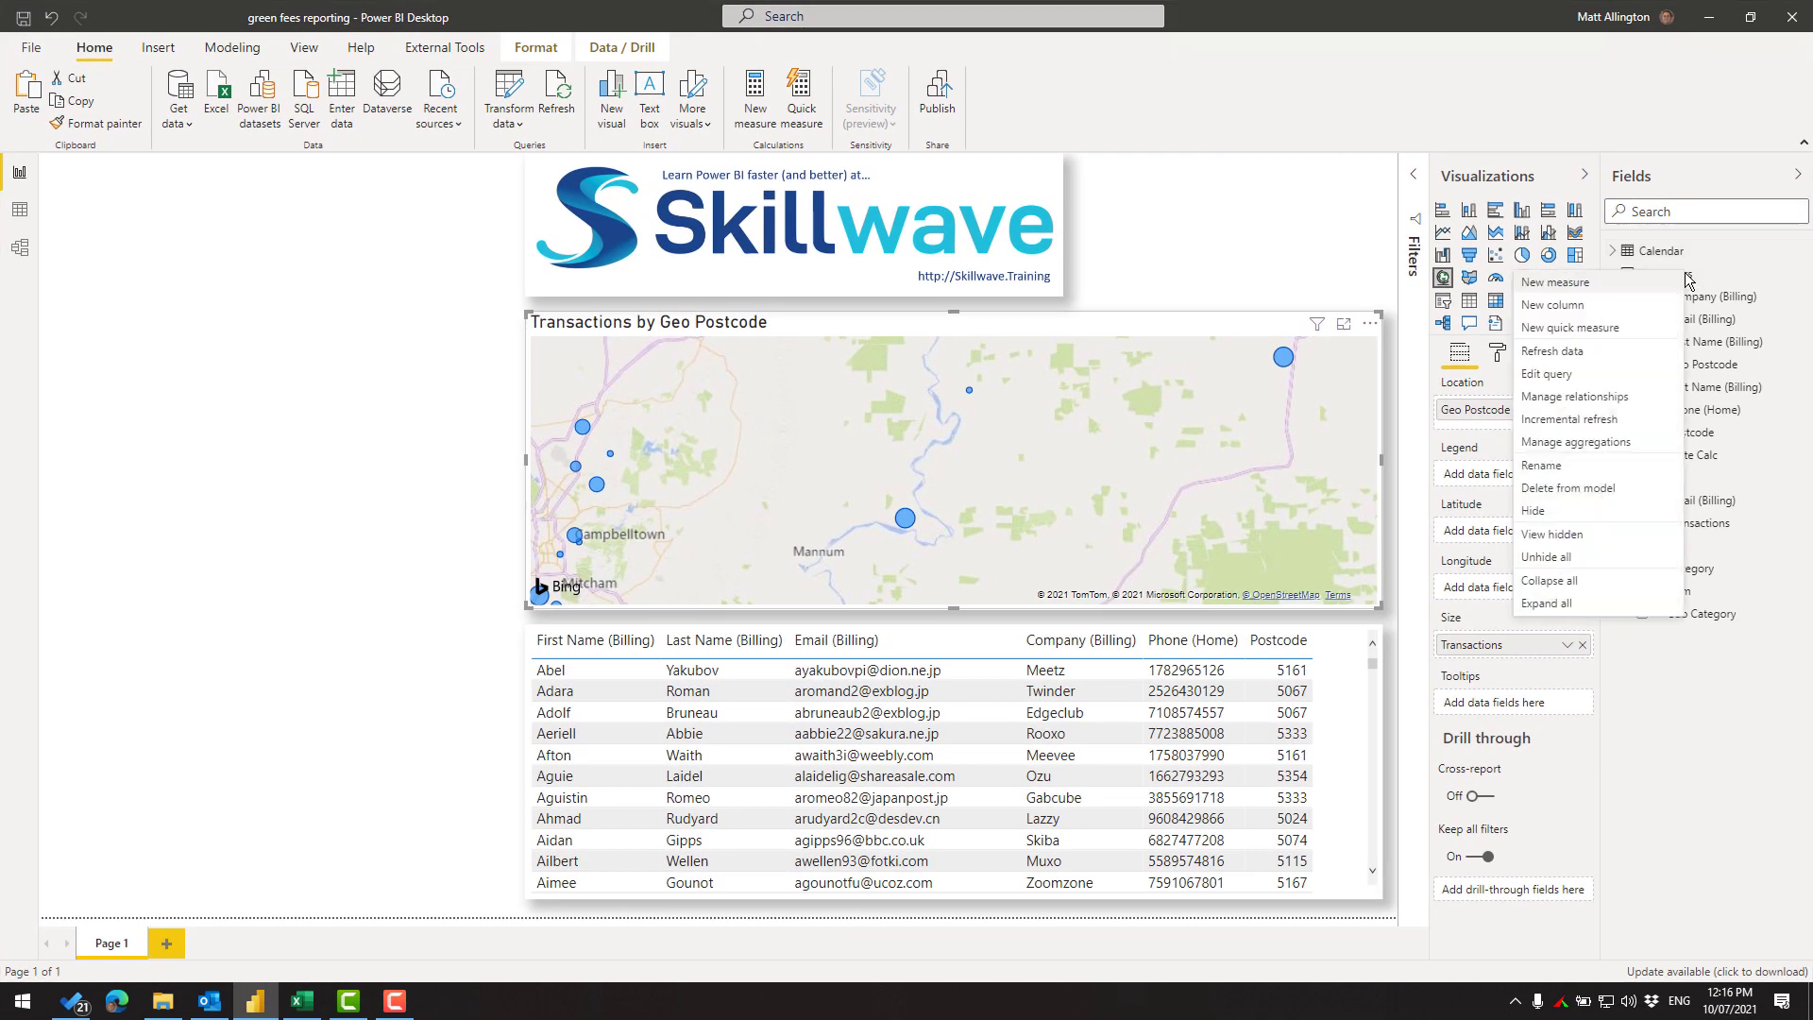
{"action": "left_click", "coordinate": [1552, 351]}
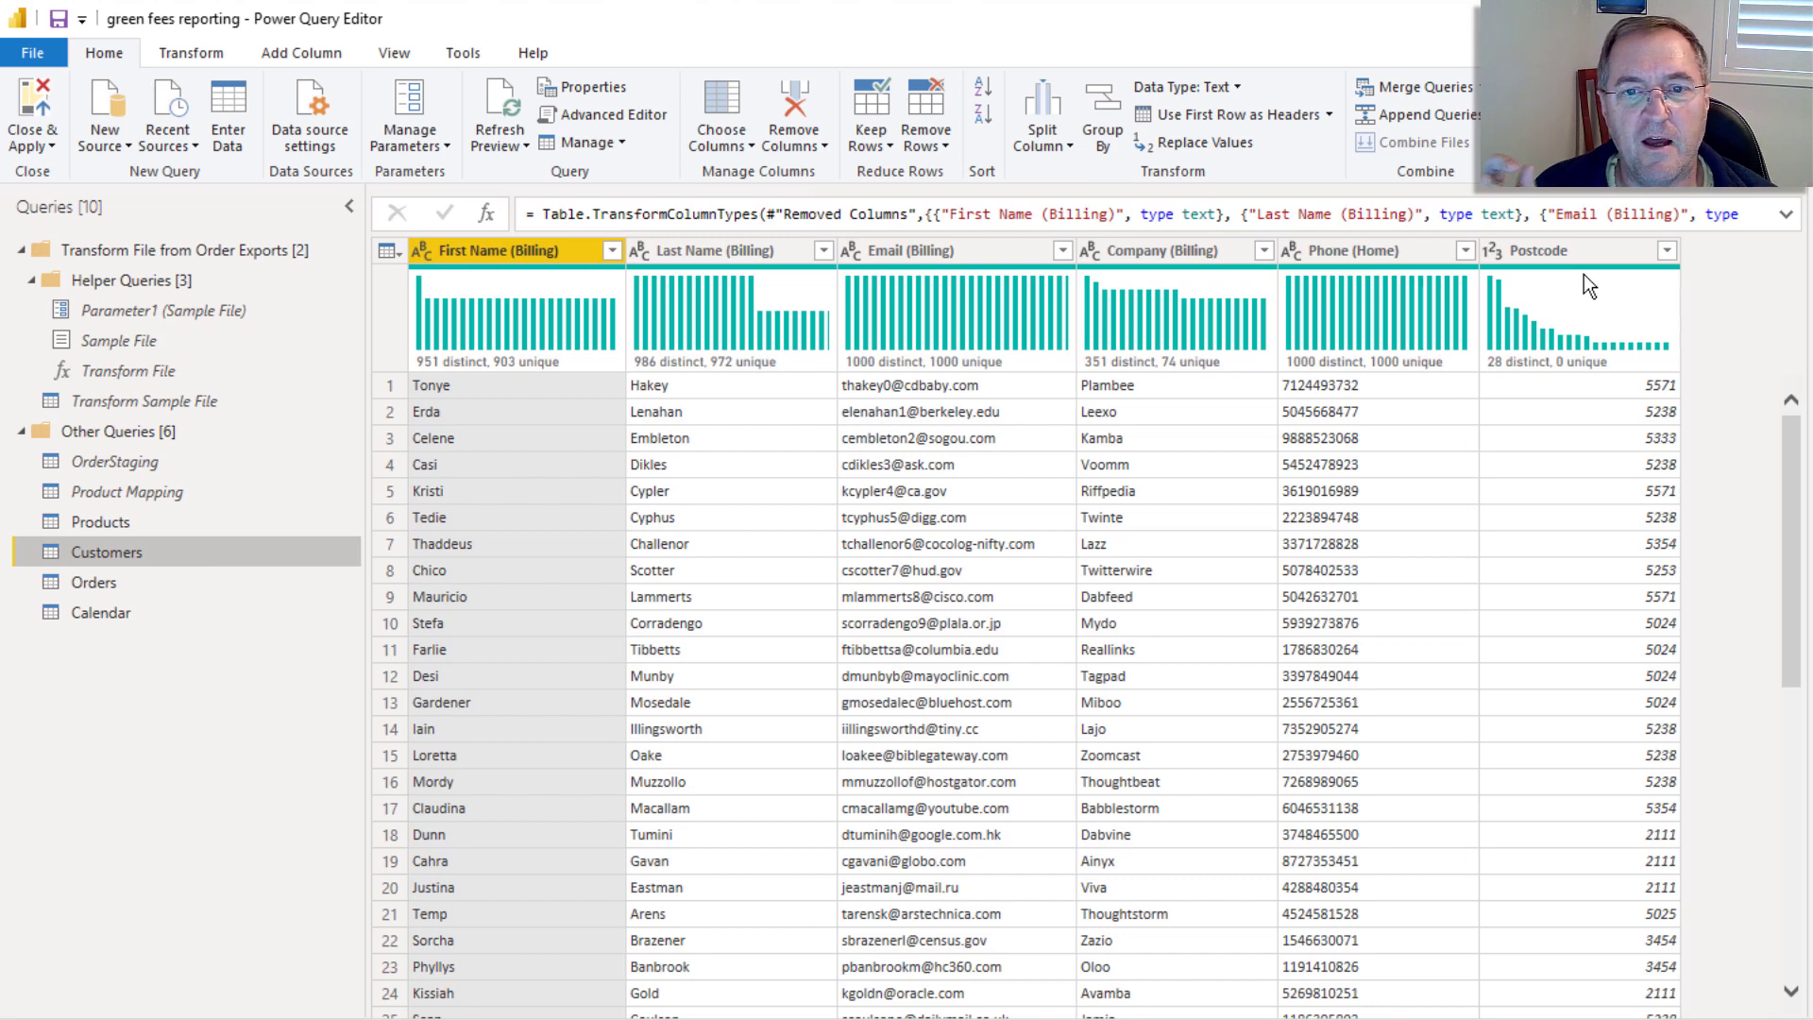
{"action": "left_click", "coordinate": [1201, 256]}
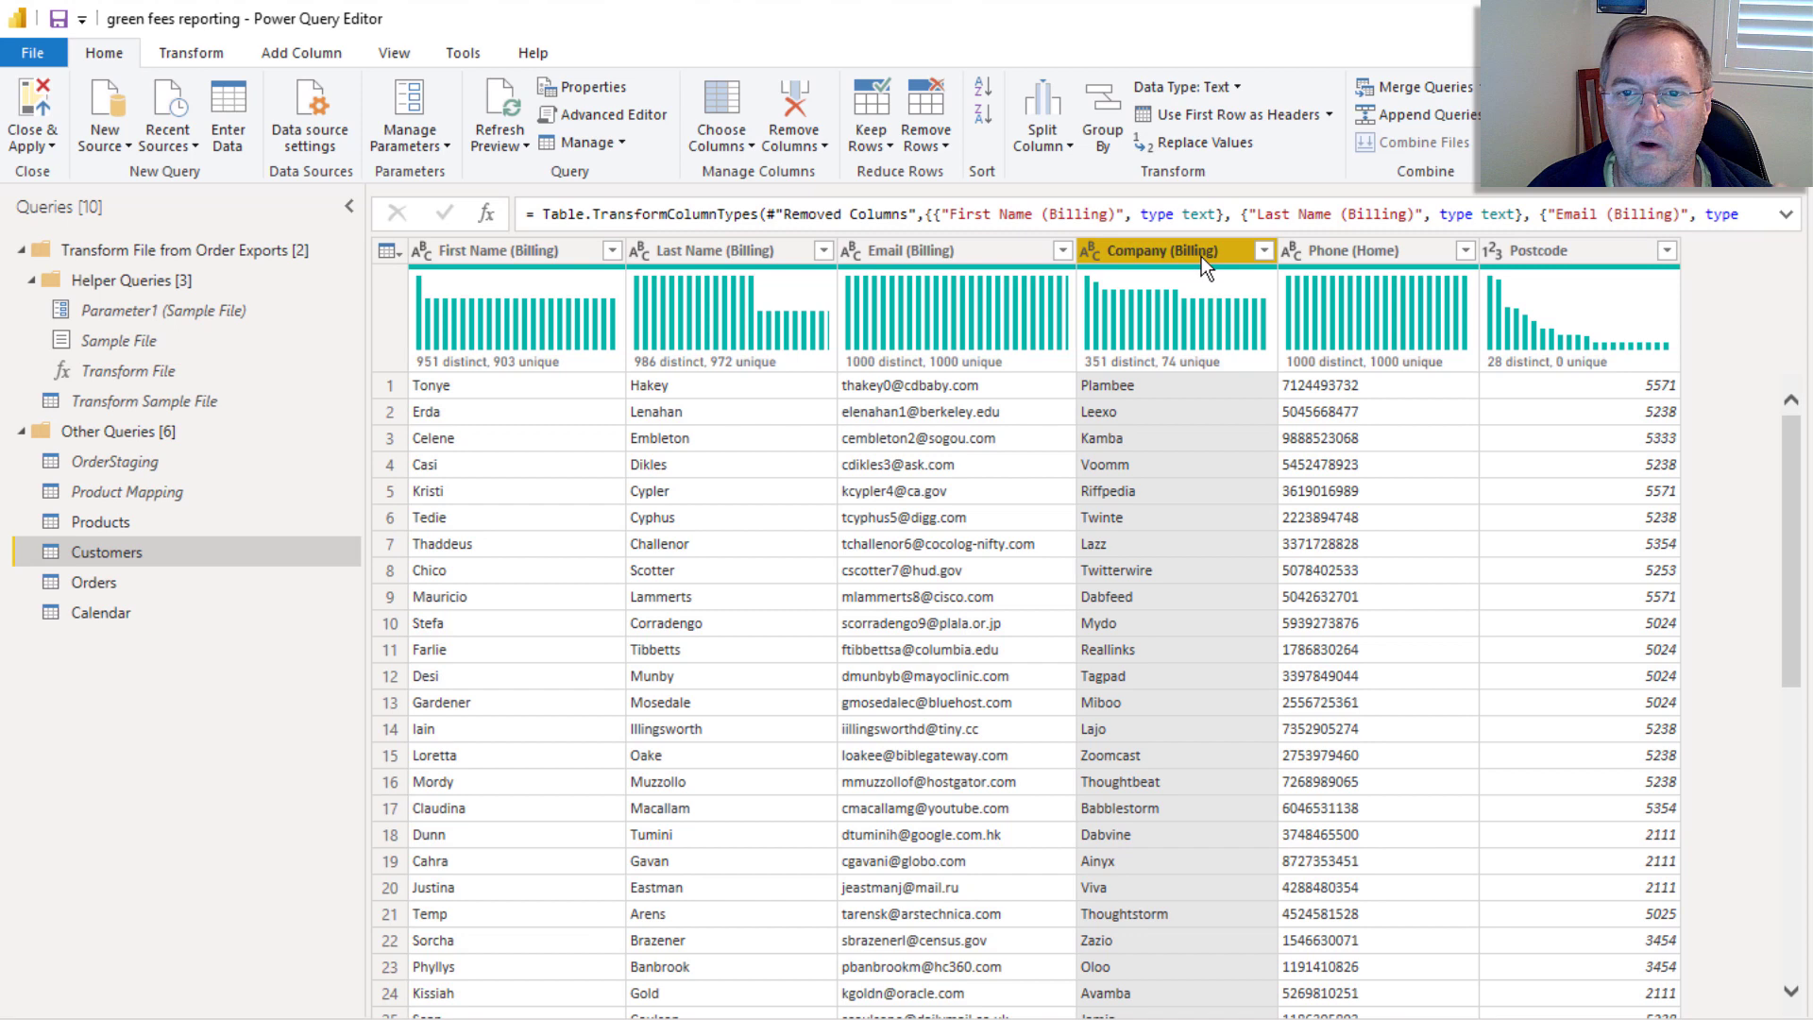
{"action": "left_click", "coordinate": [1386, 258]}
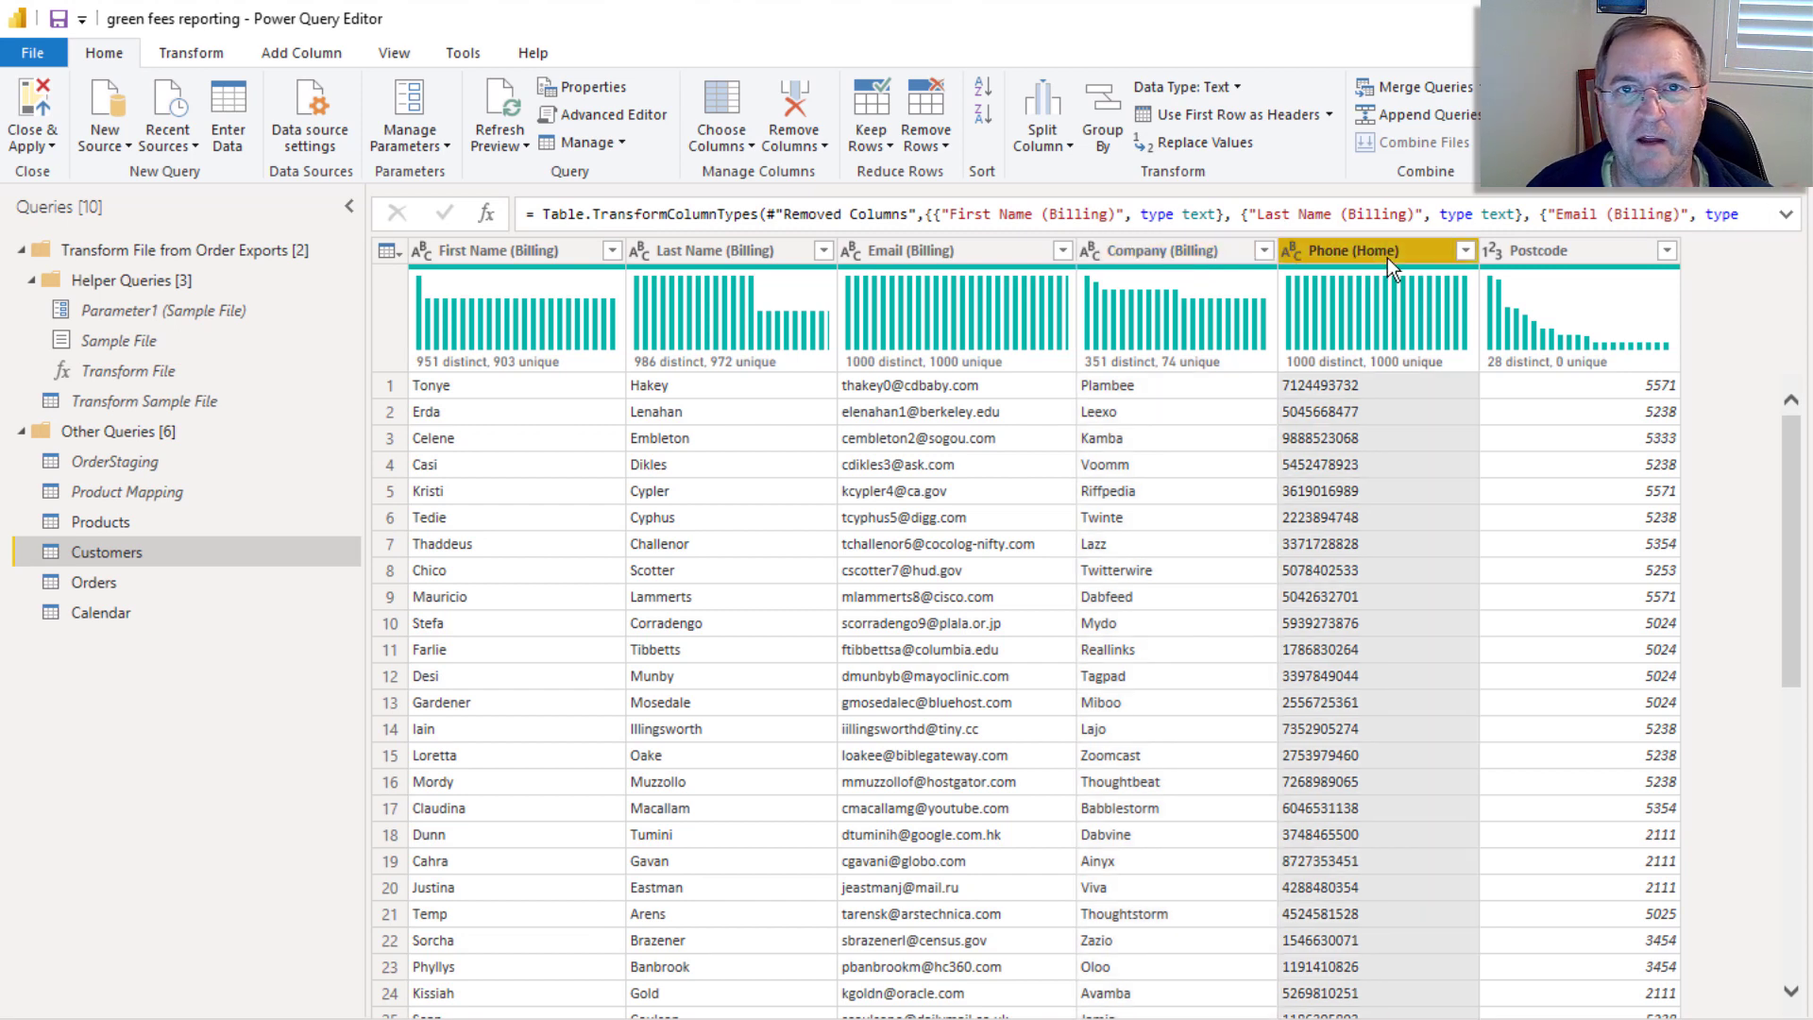
{"action": "left_click", "coordinate": [1586, 253]}
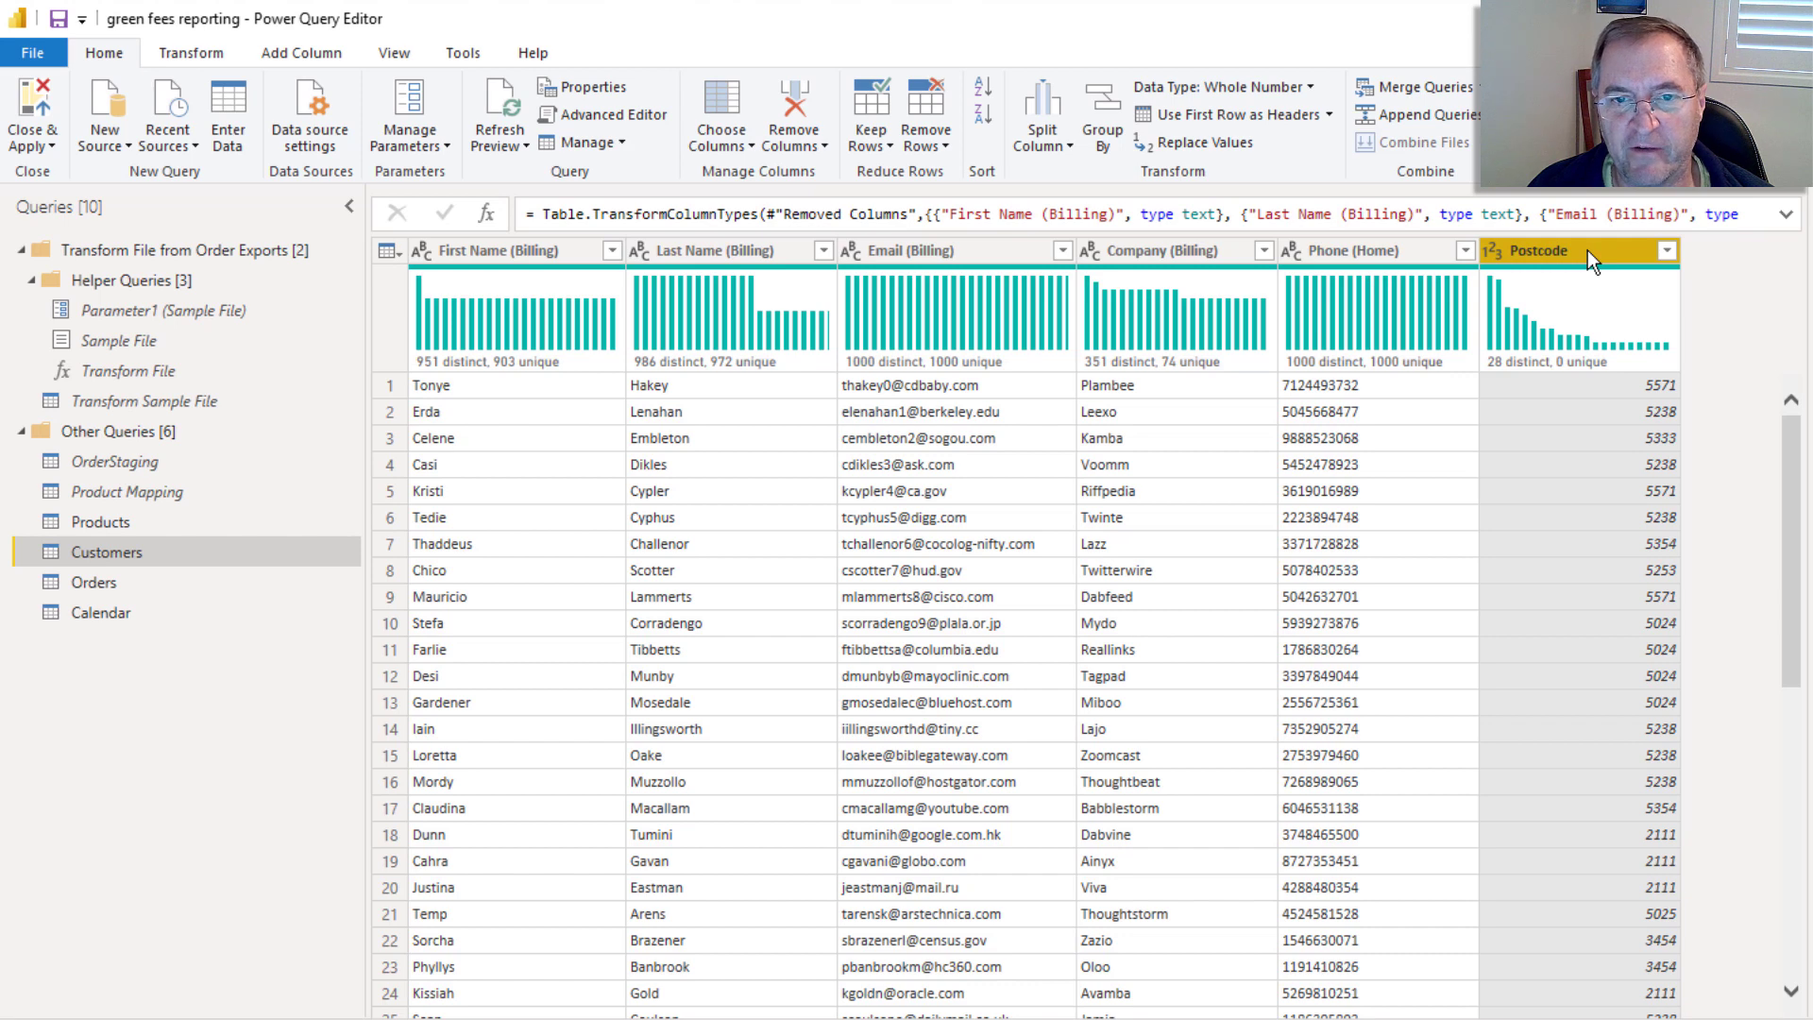
{"action": "left_click", "coordinate": [529, 252]}
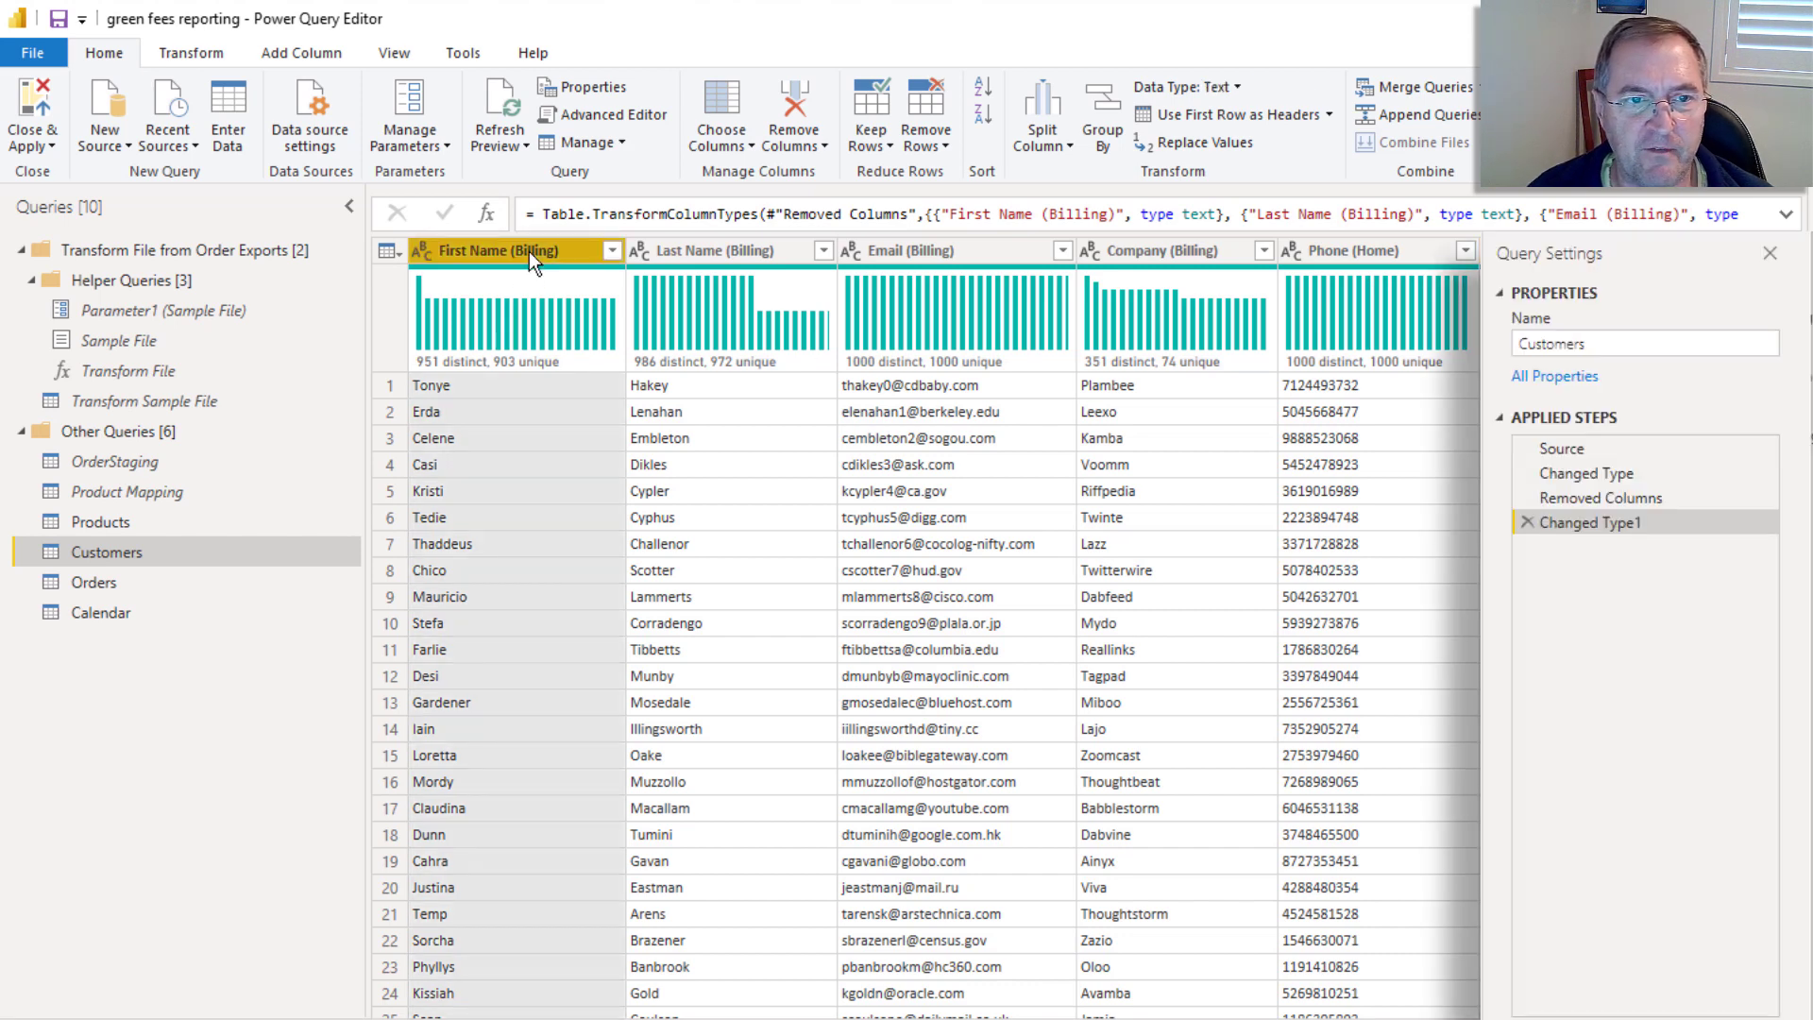
{"action": "left_click", "coordinate": [1362, 256], "text": "shift"}
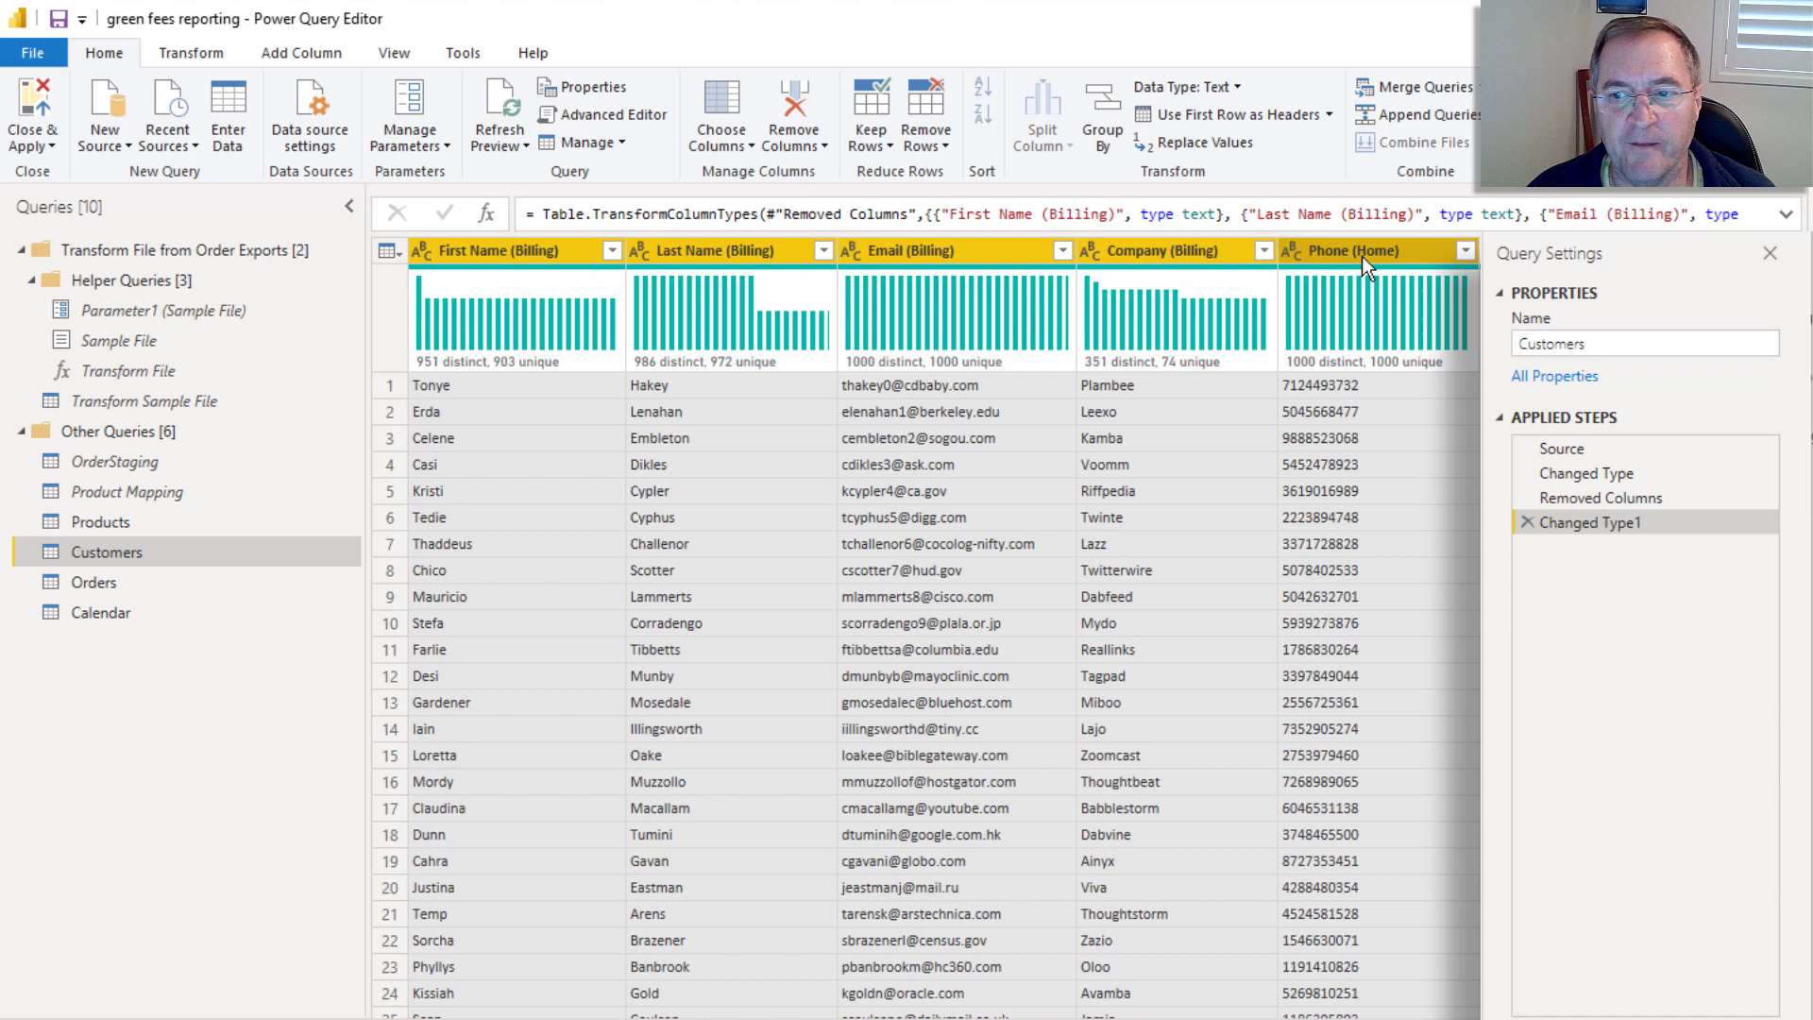
Step: Rename the Changed Type1 applied step to AllData
{"action": "right_click", "coordinate": [1641, 525]}
{"action": "left_click", "coordinate": [1707, 572]}
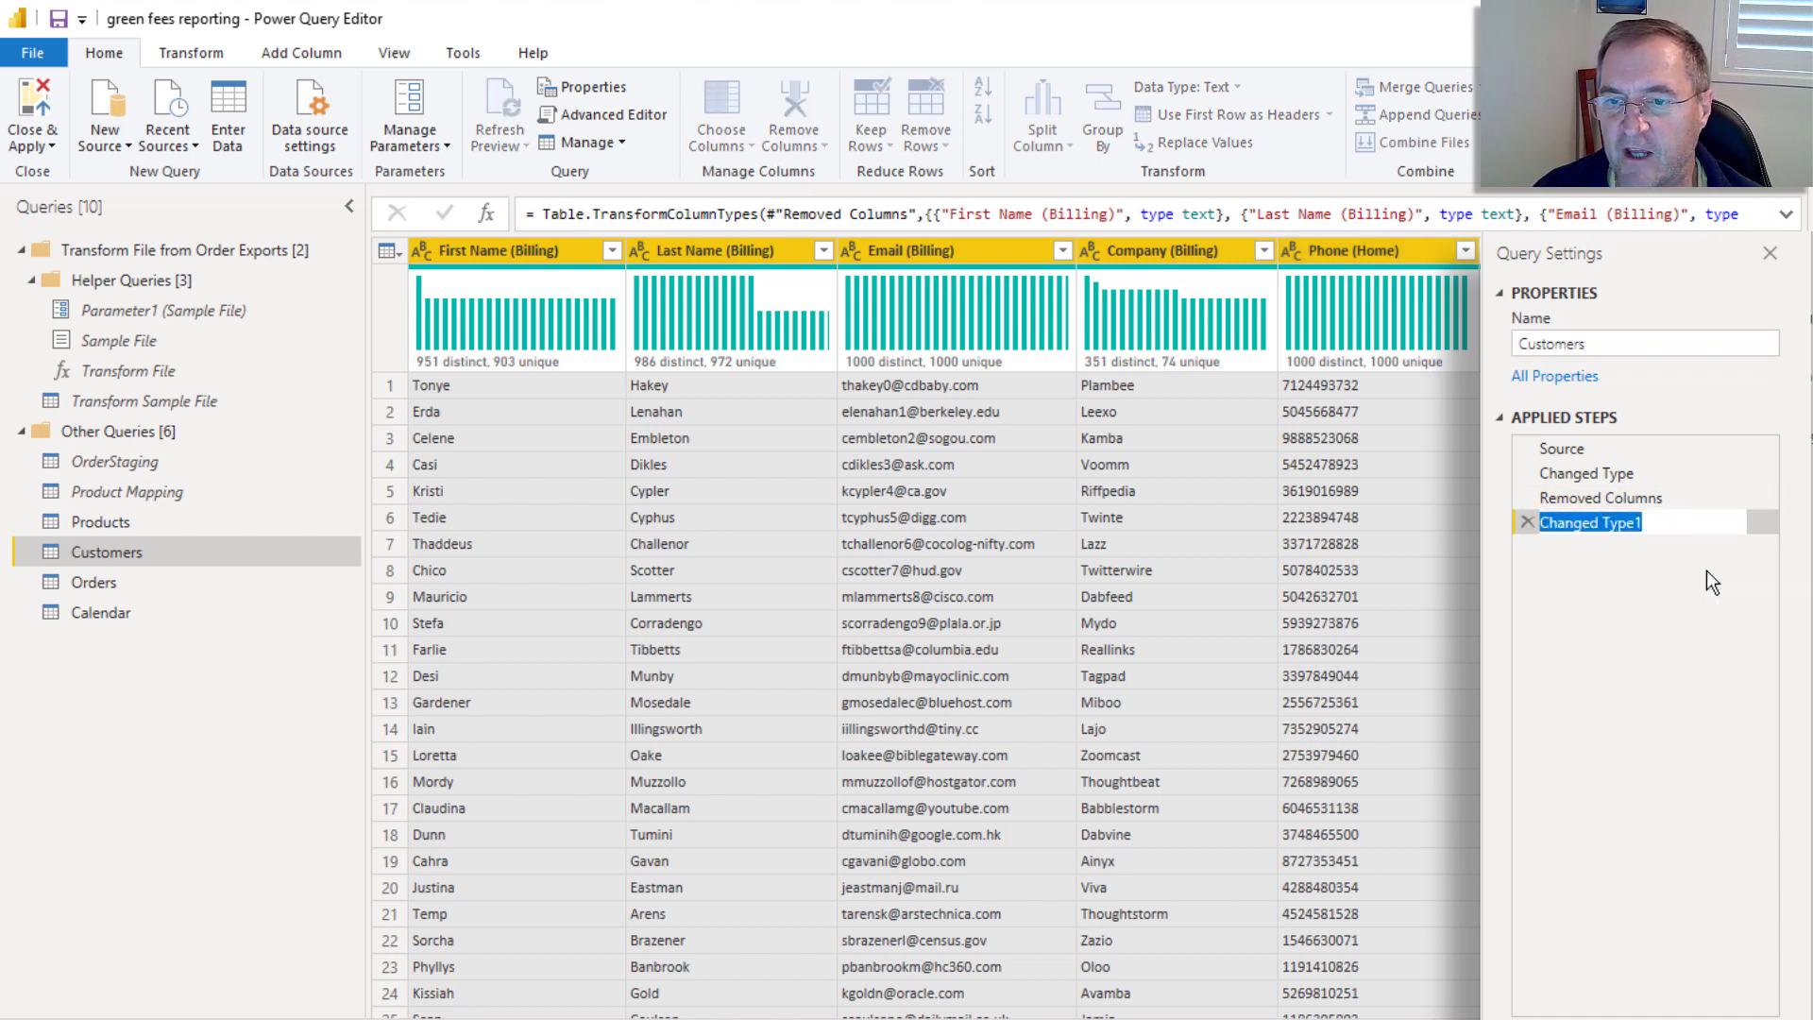
{"action": "type", "text": "AllData"}
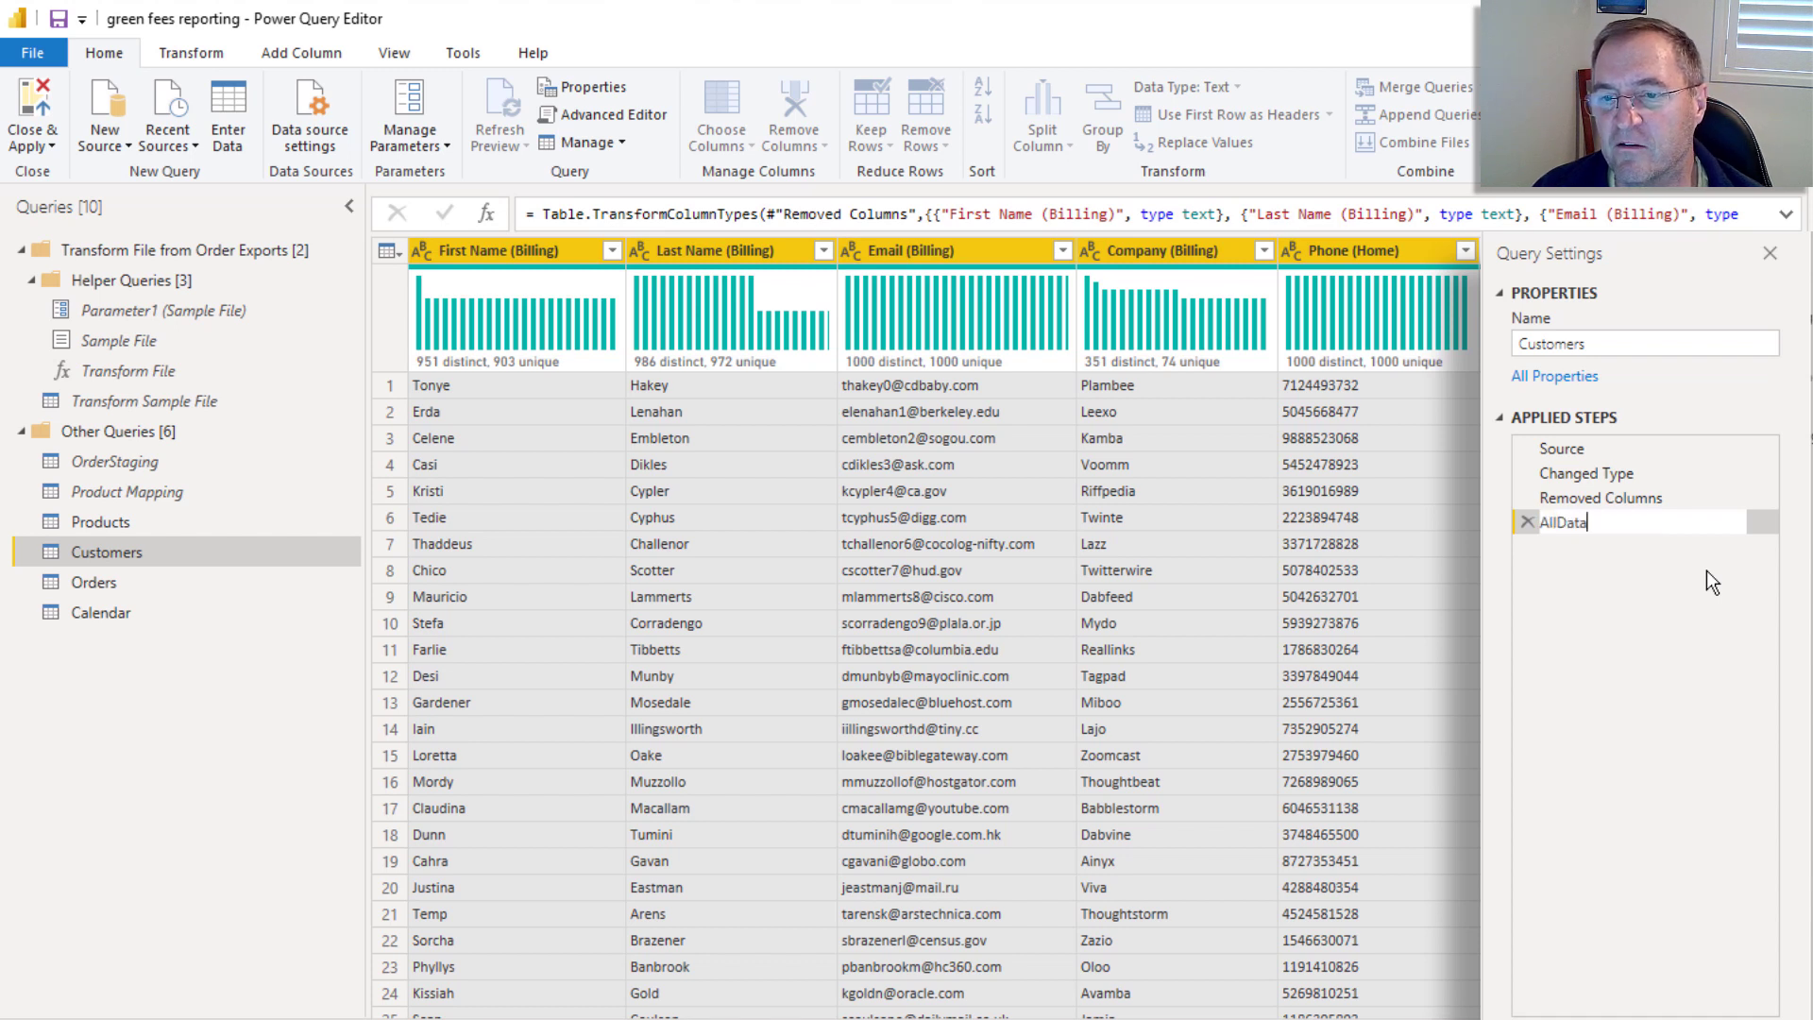
{"action": "key", "text": "Return"}
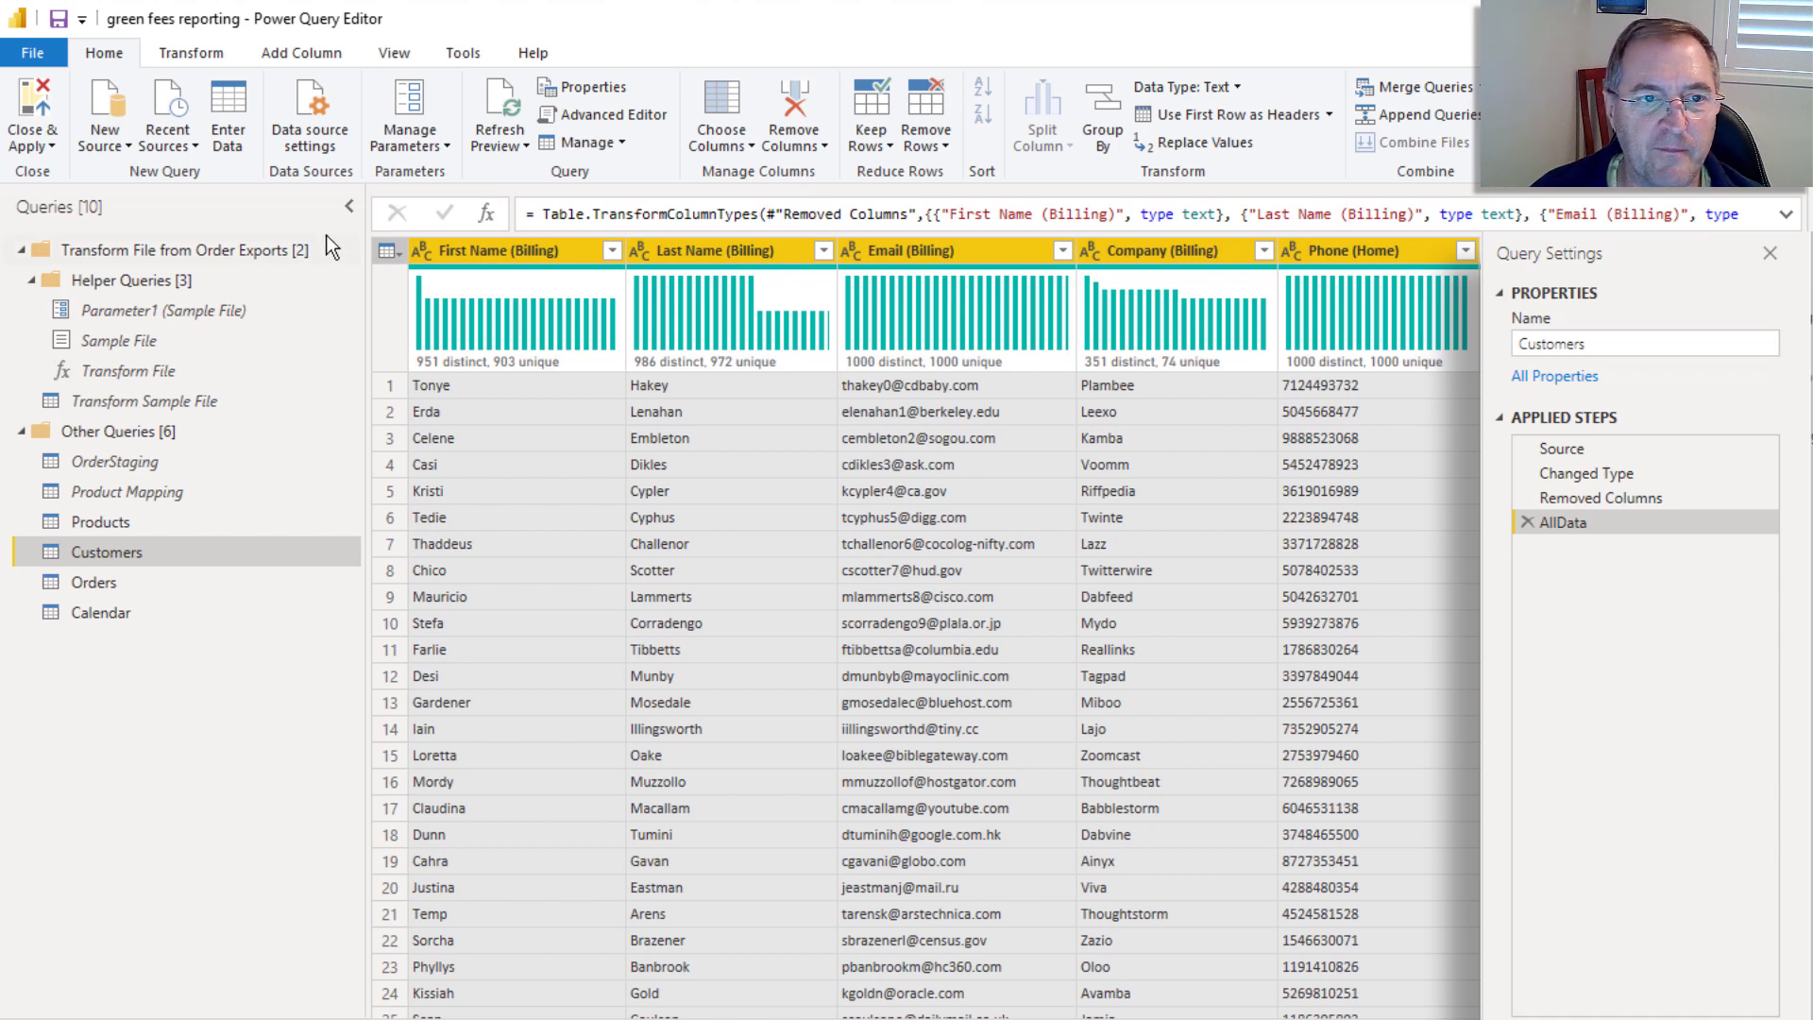
Step: Add a custom step with formula = Table.ColumnNames(AllData), listing the six column names
{"action": "left_click", "coordinate": [487, 213]}
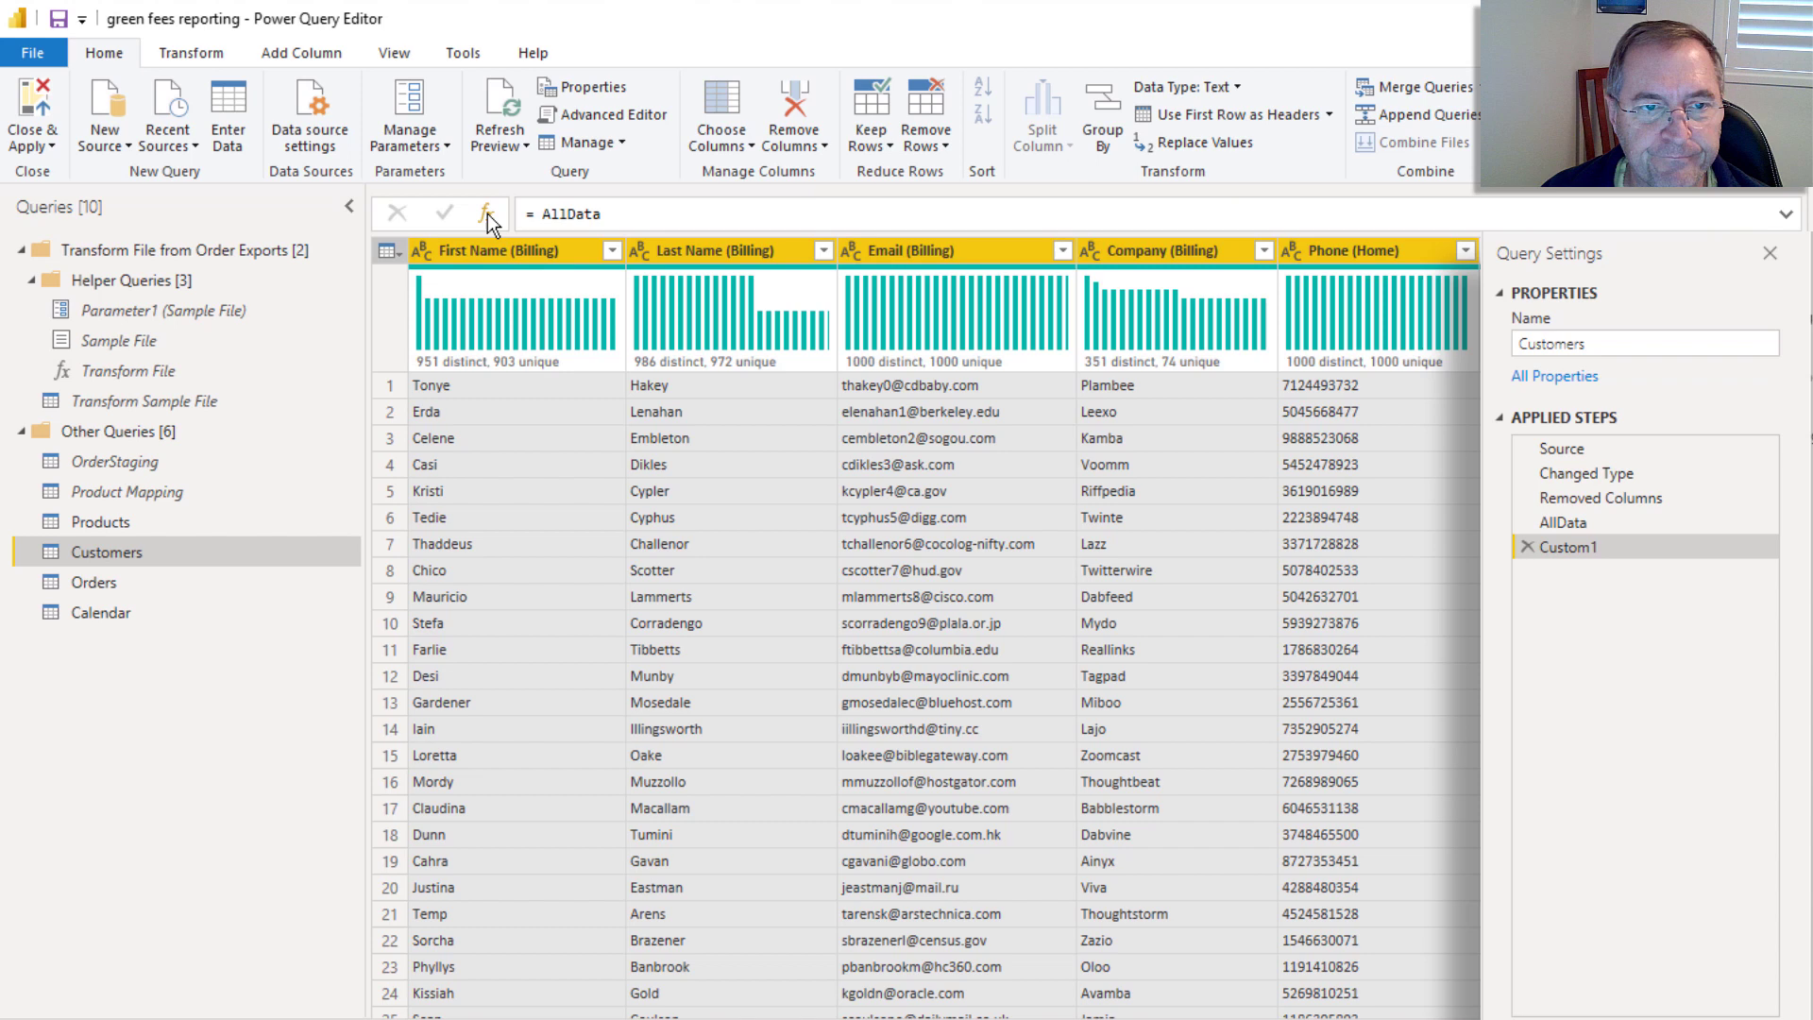
{"action": "left_click", "coordinate": [552, 215]}
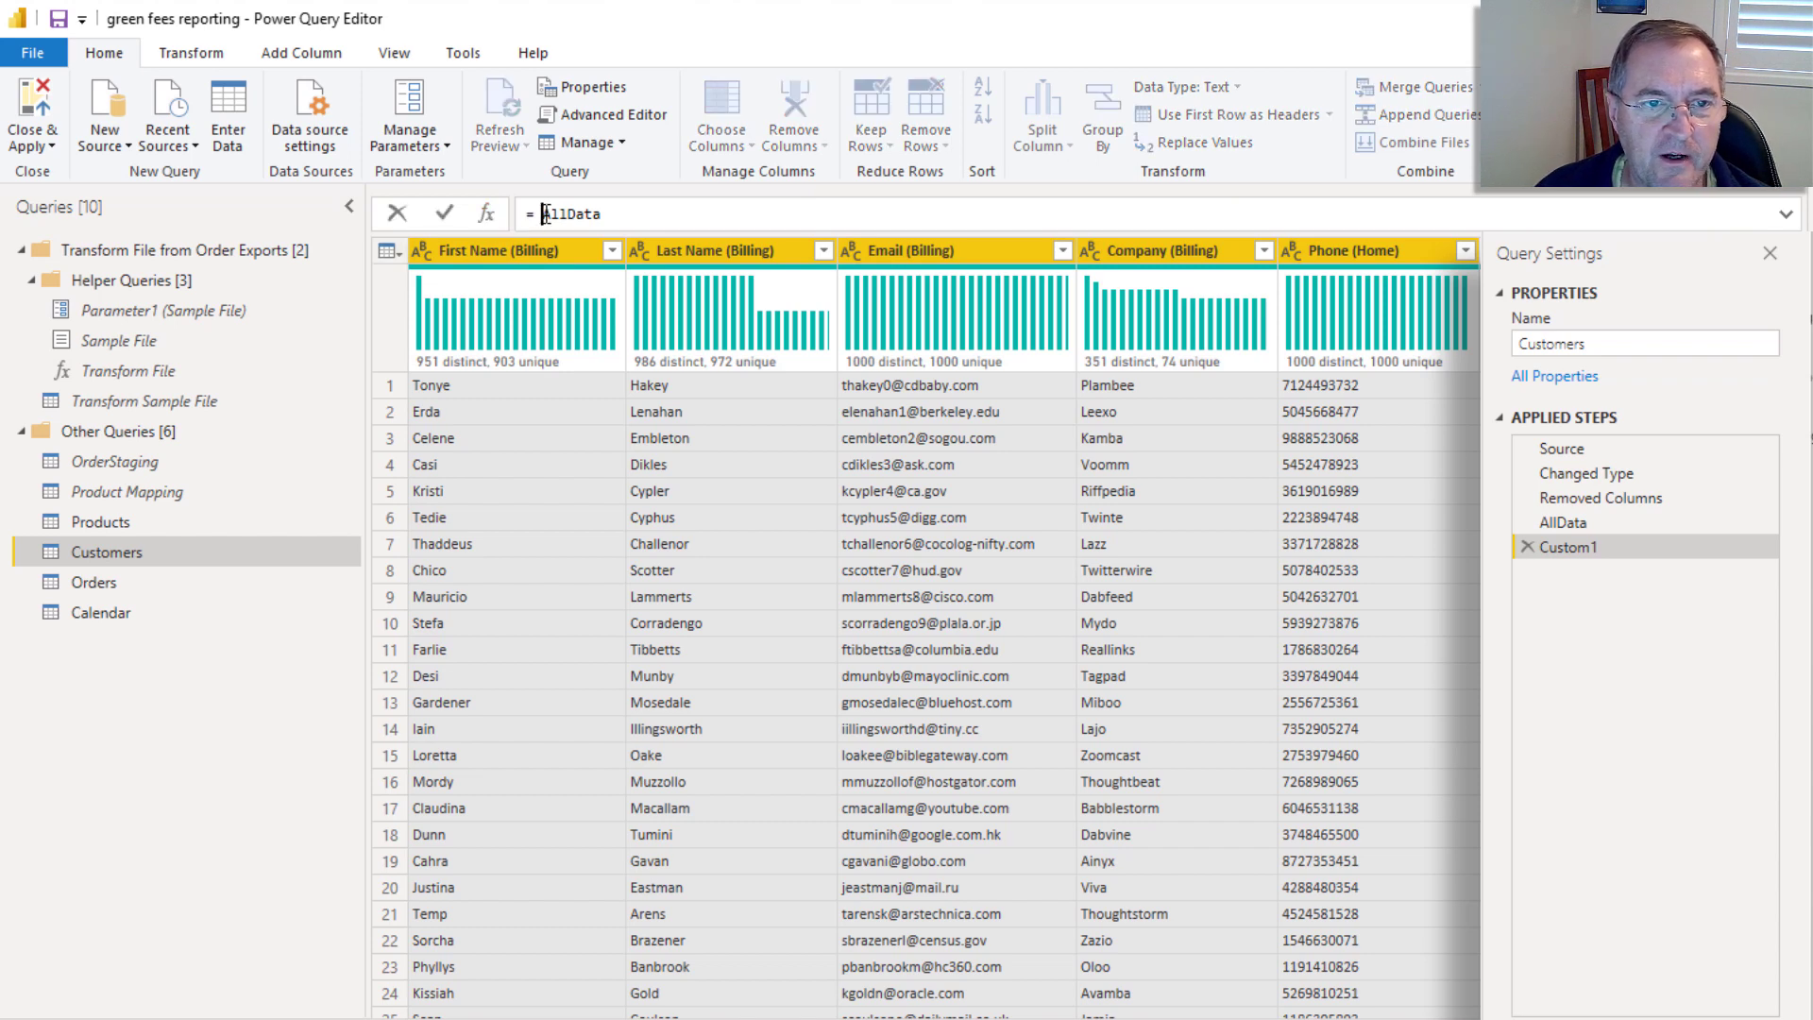
{"action": "double_click", "coordinate": [552, 215]}
{"action": "mouse_move", "coordinate": [551, 219]}
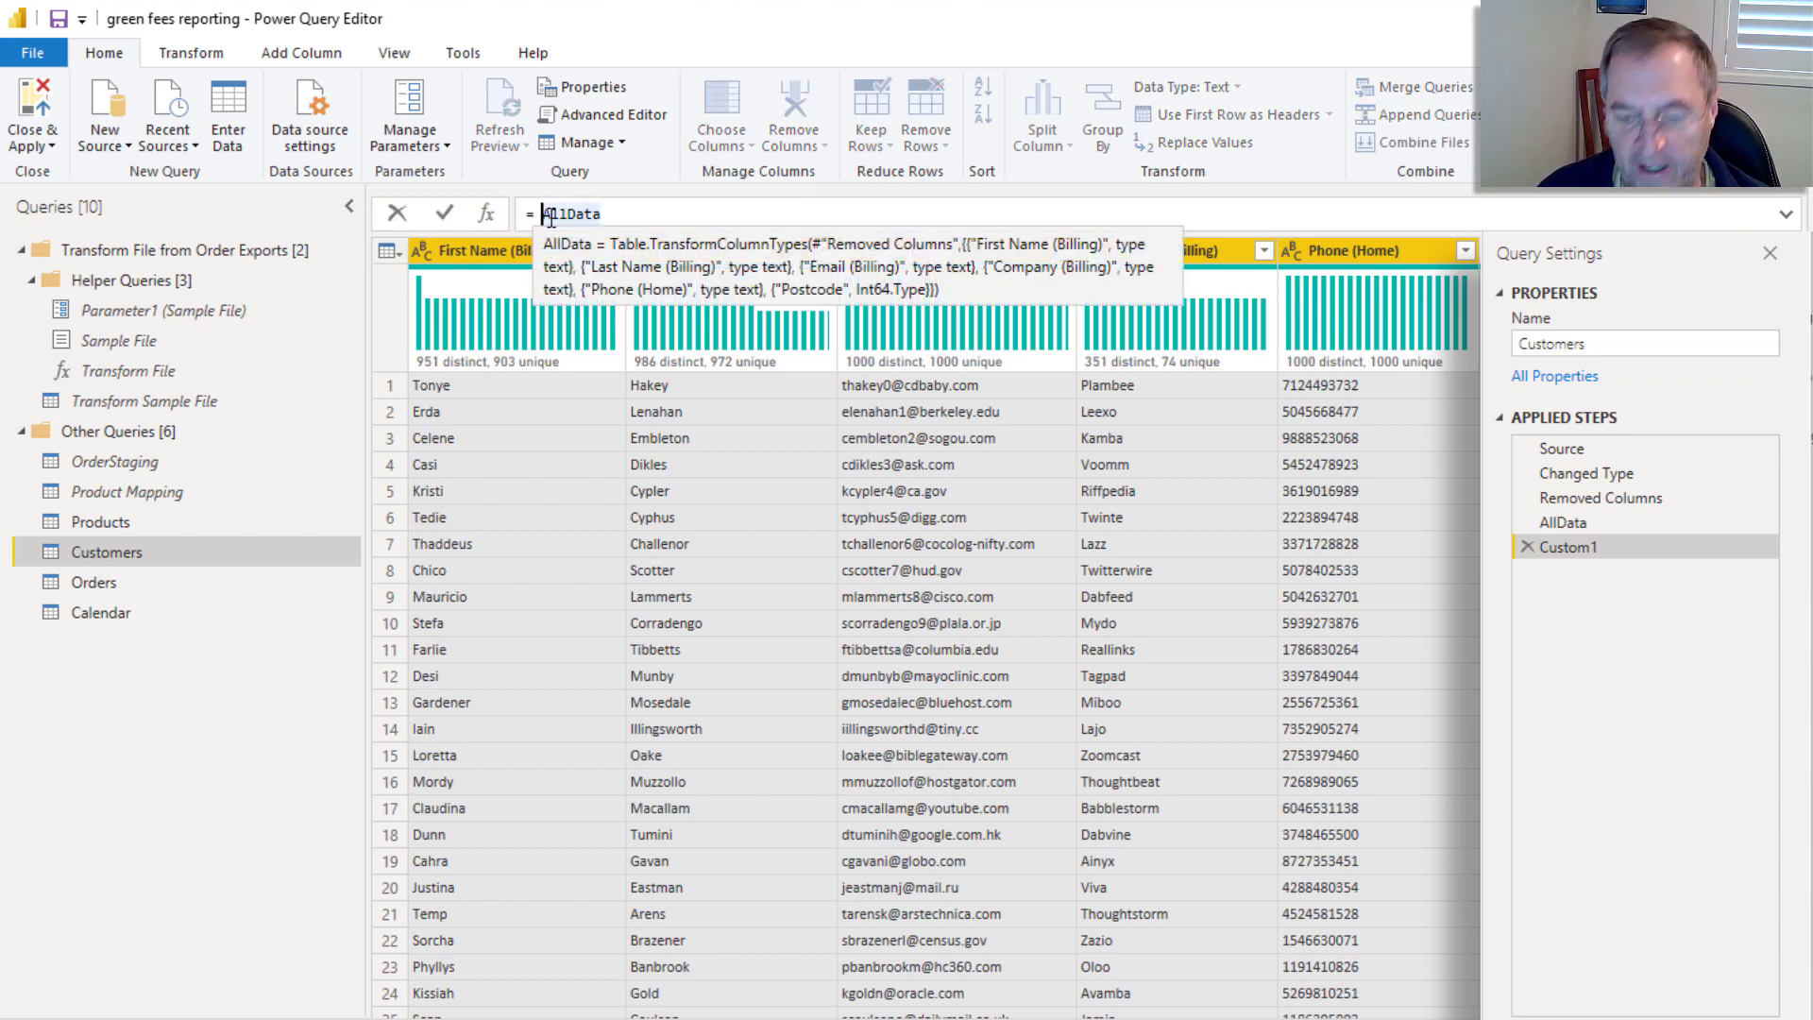
{"action": "left_click", "coordinate": [552, 215]}
{"action": "type", "text": "("}
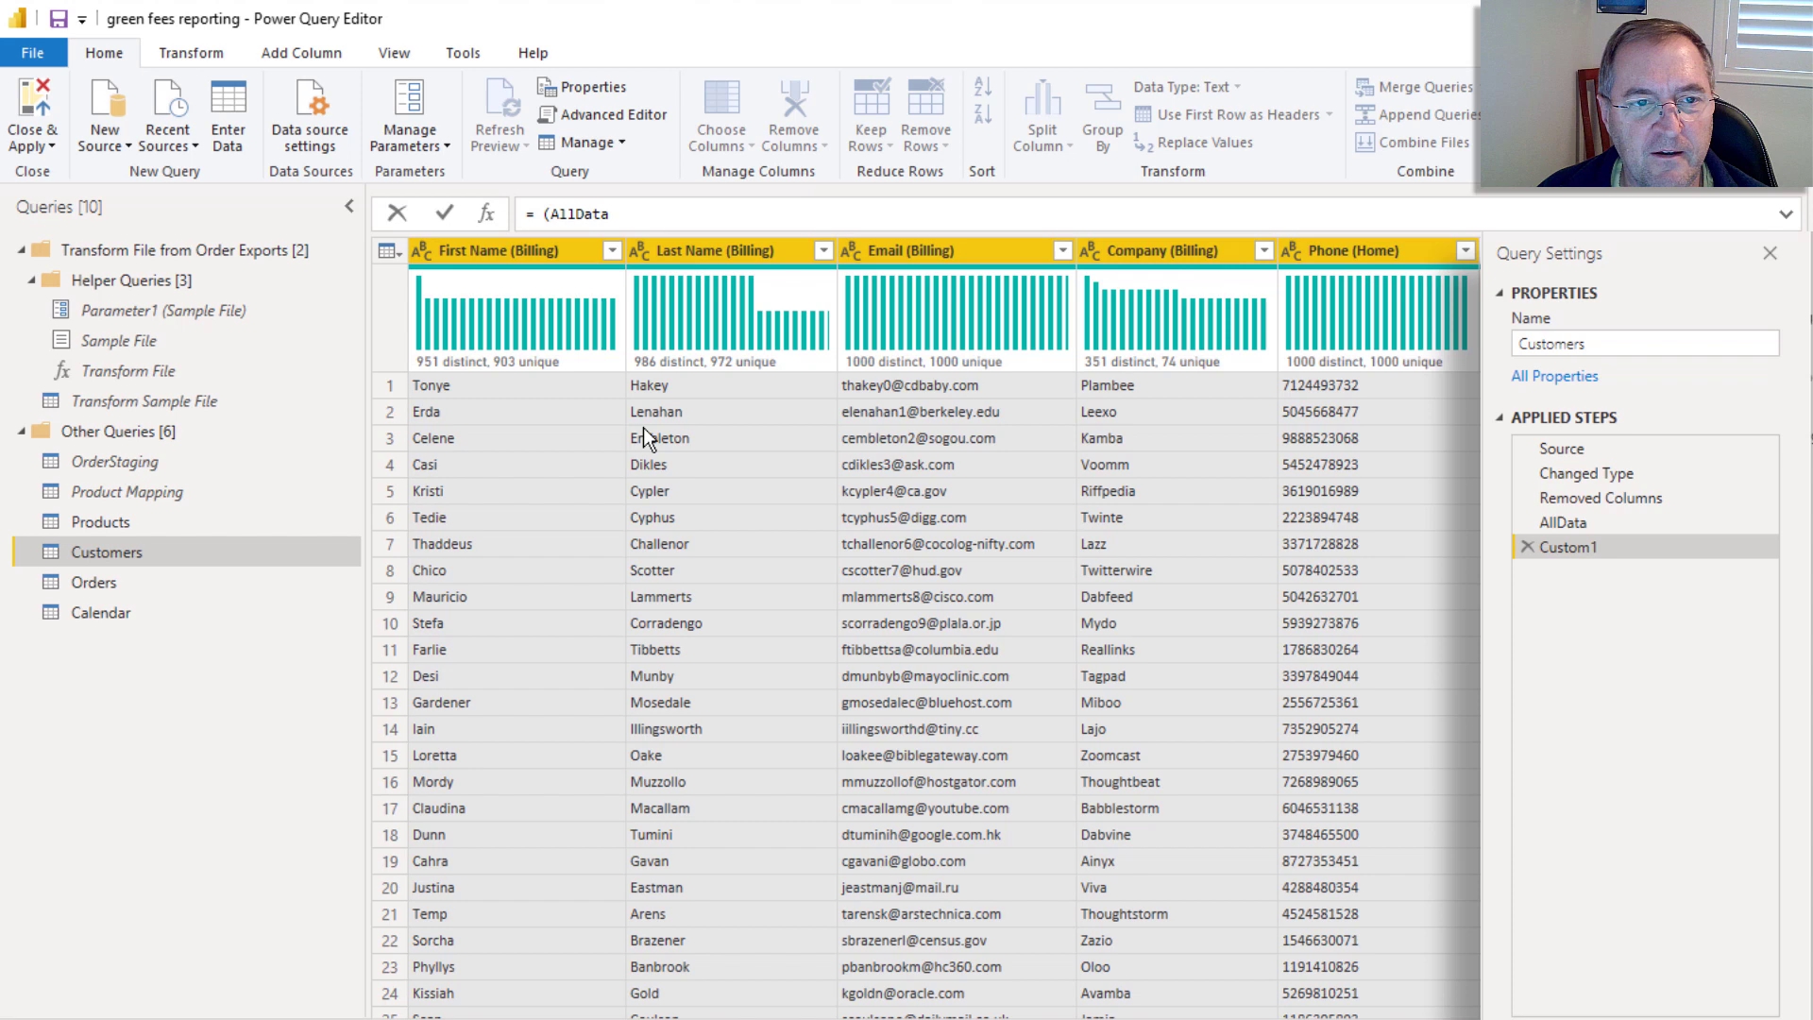
{"action": "type", "text": "table.col"}
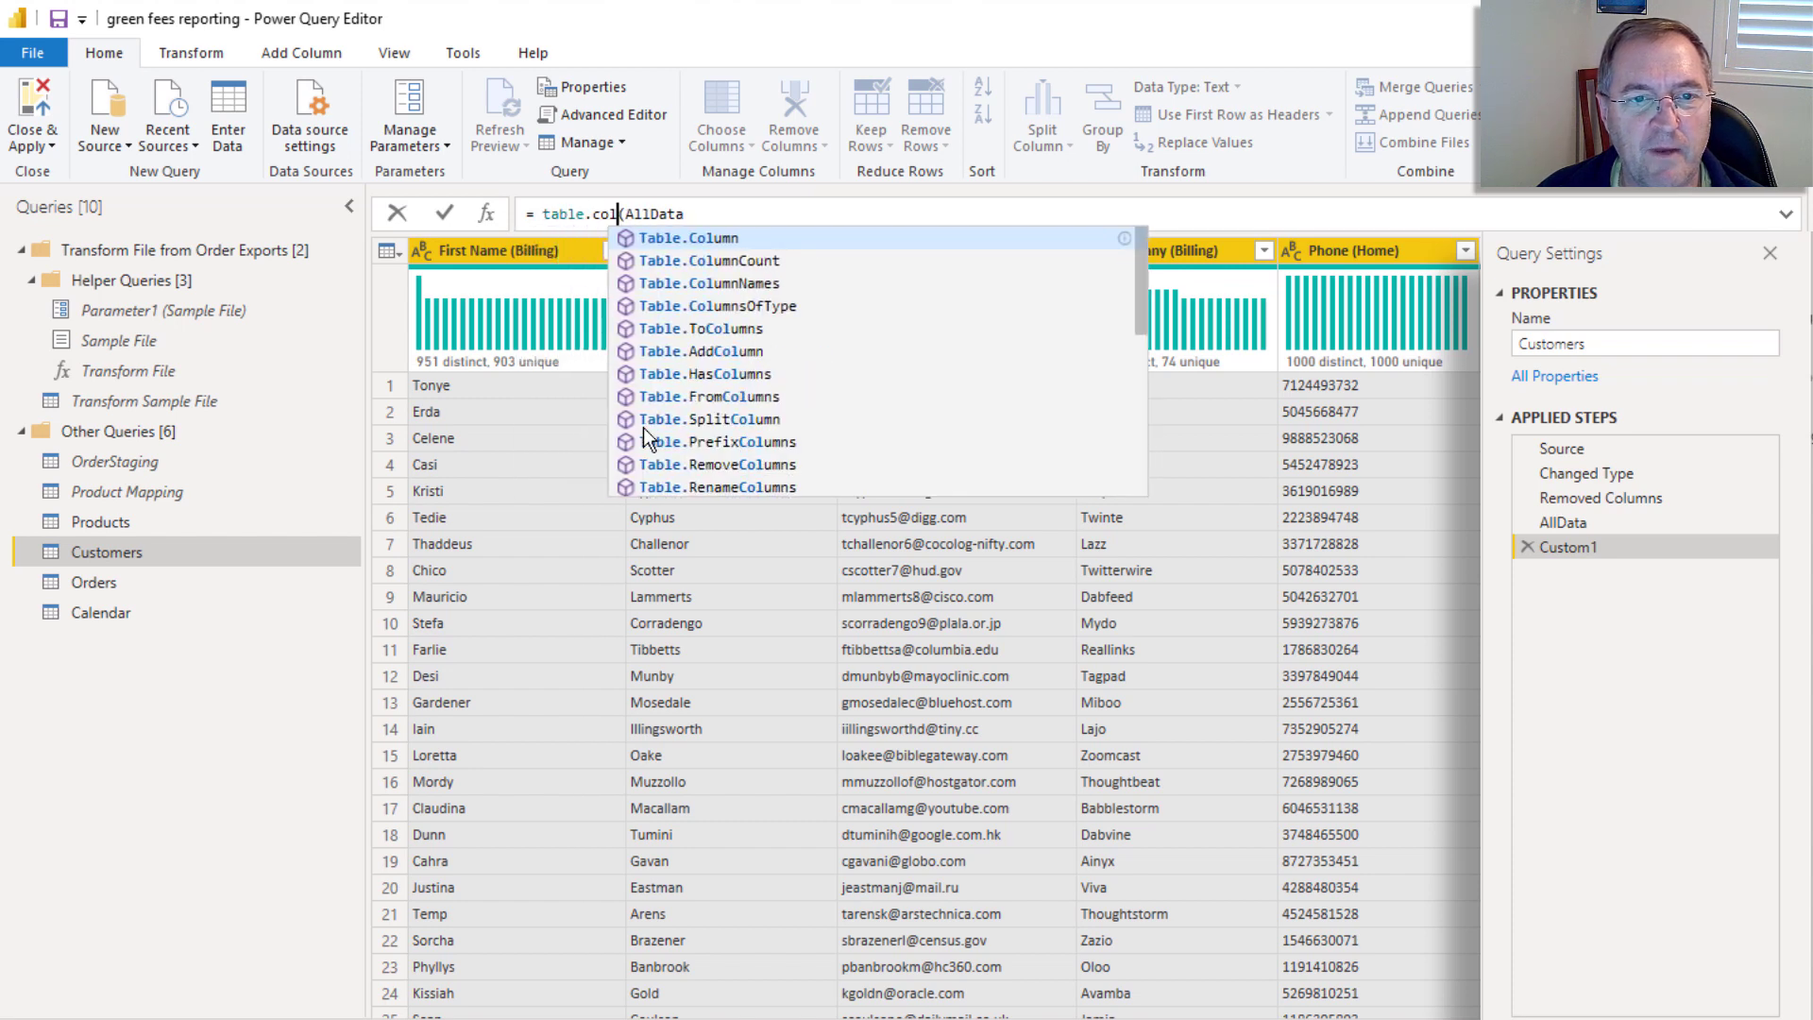
{"action": "key", "text": "Down"}
{"action": "key", "text": "Down"}
{"action": "key", "text": "Tab"}
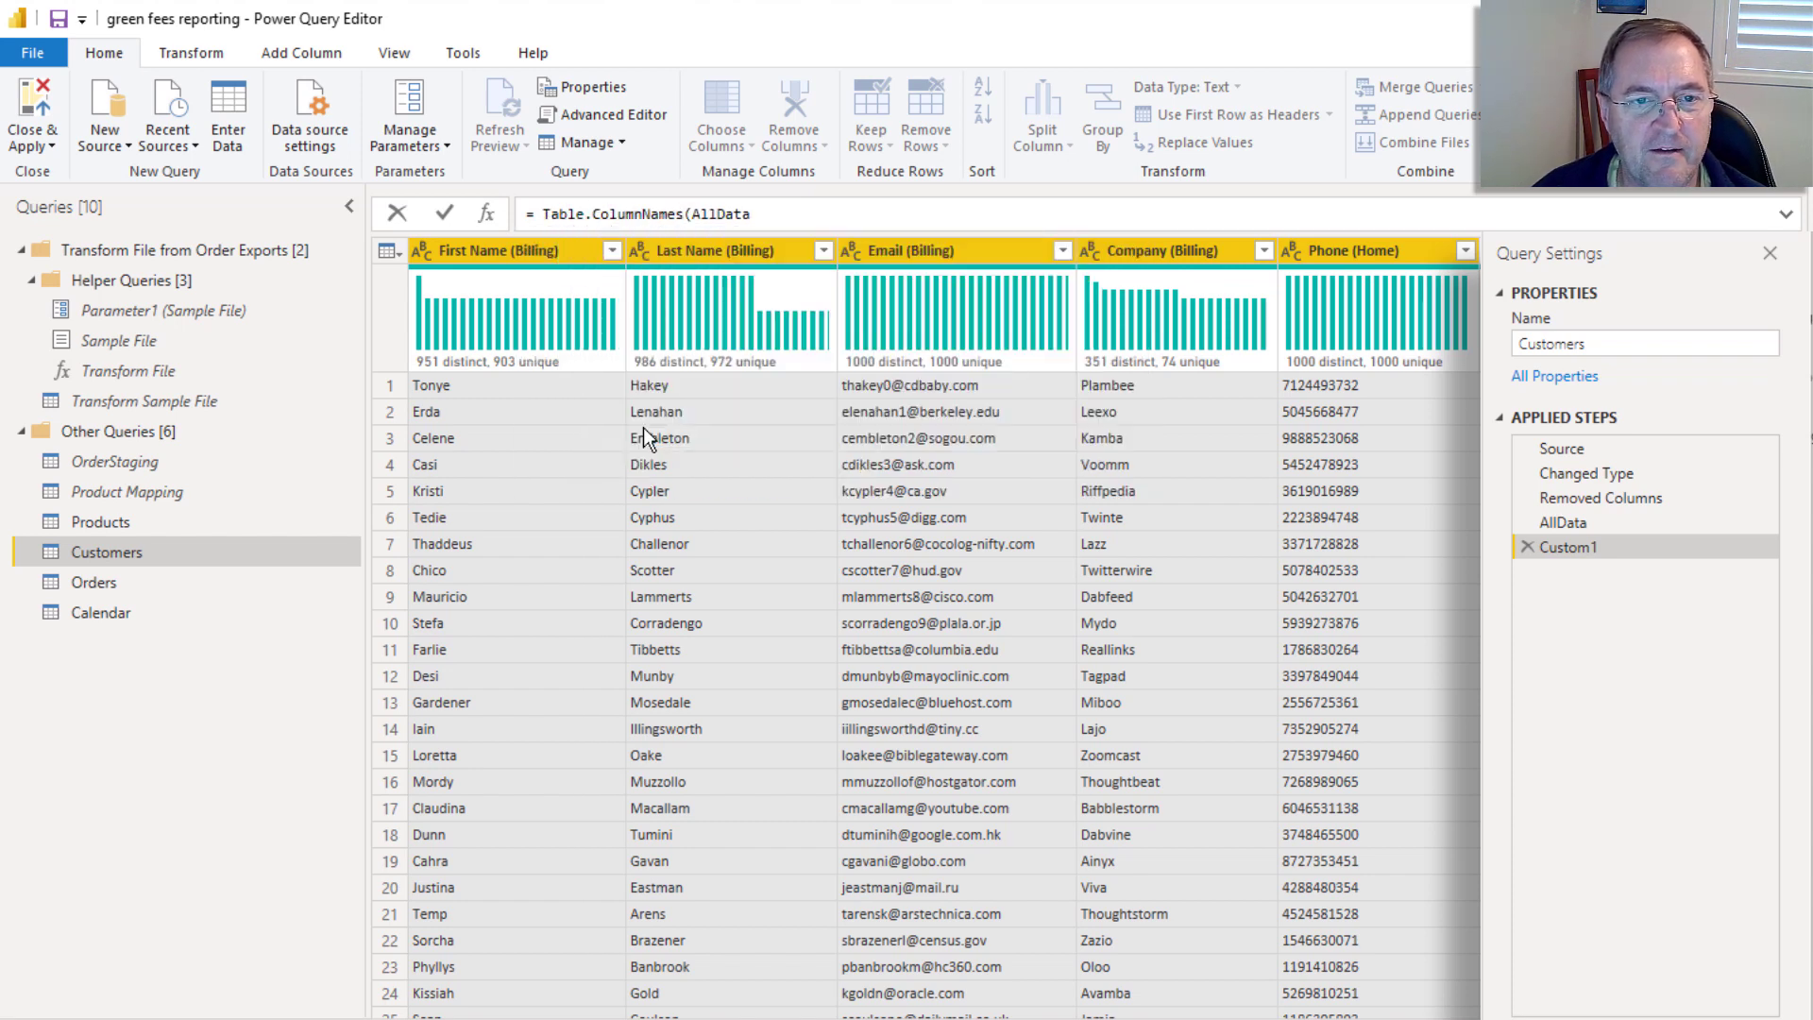
{"action": "left_click", "coordinate": [779, 211]}
{"action": "type", "text": ")"}
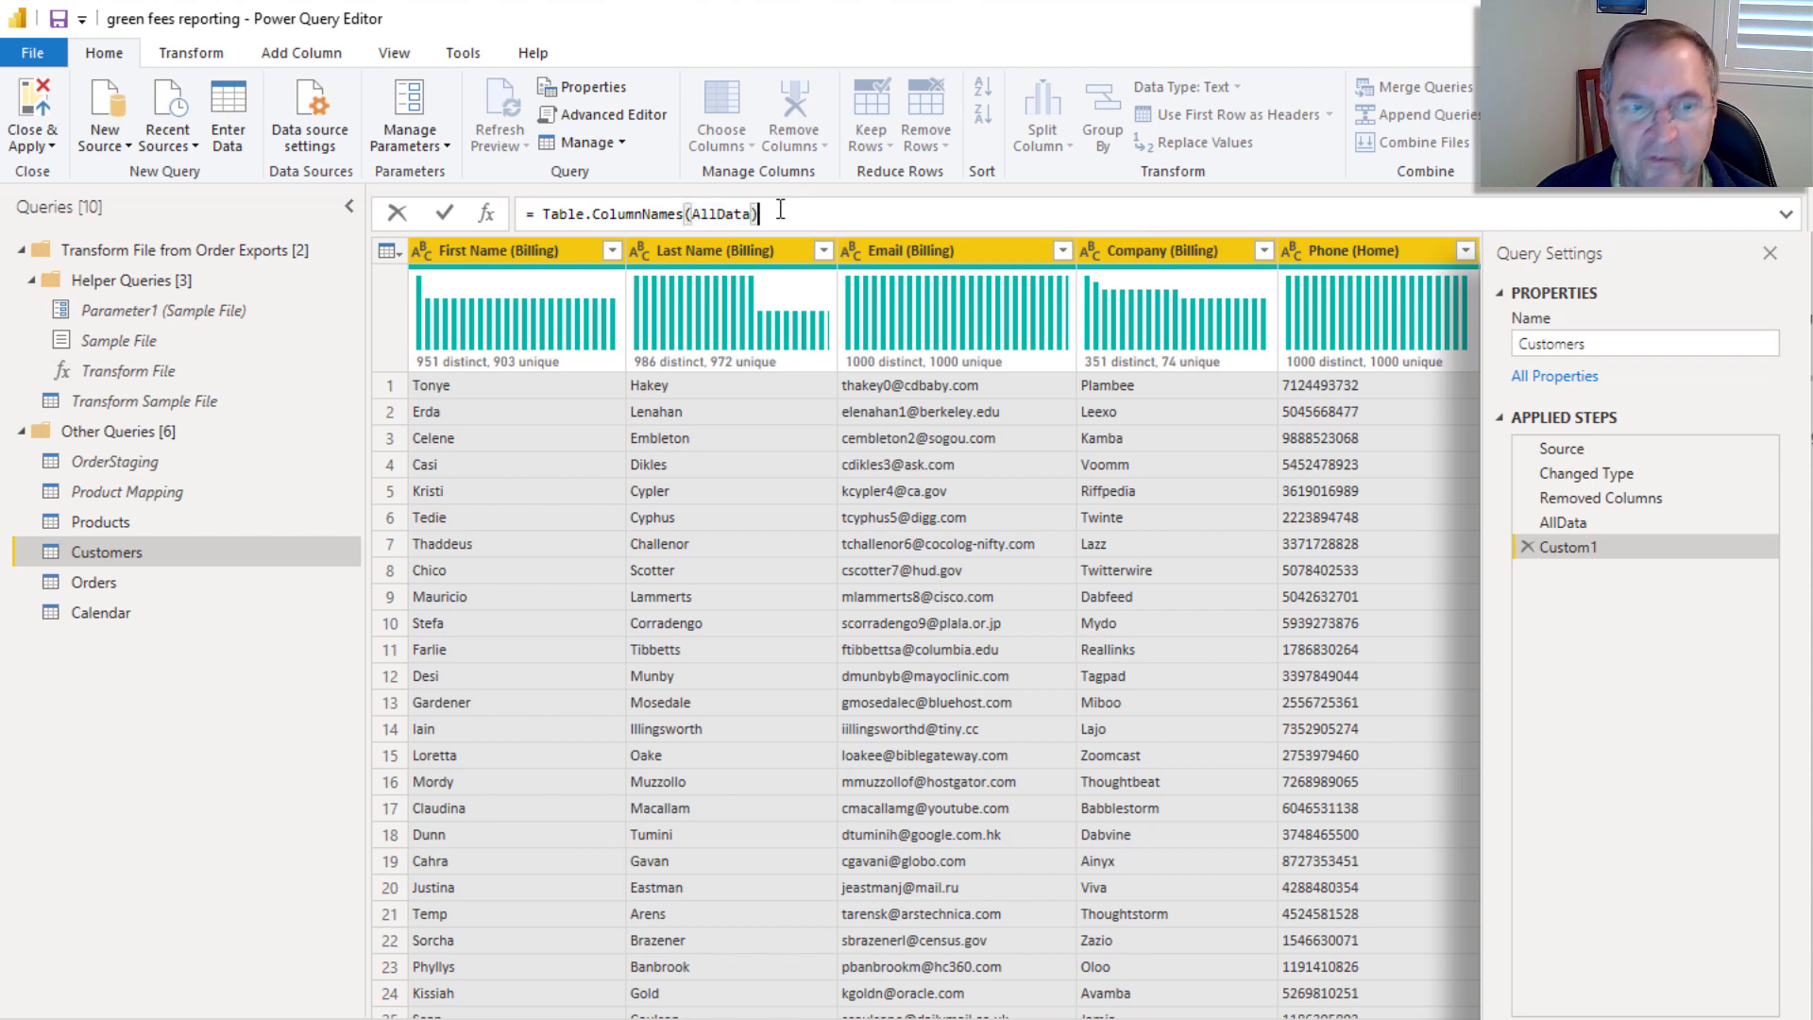
{"action": "key", "text": "Return"}
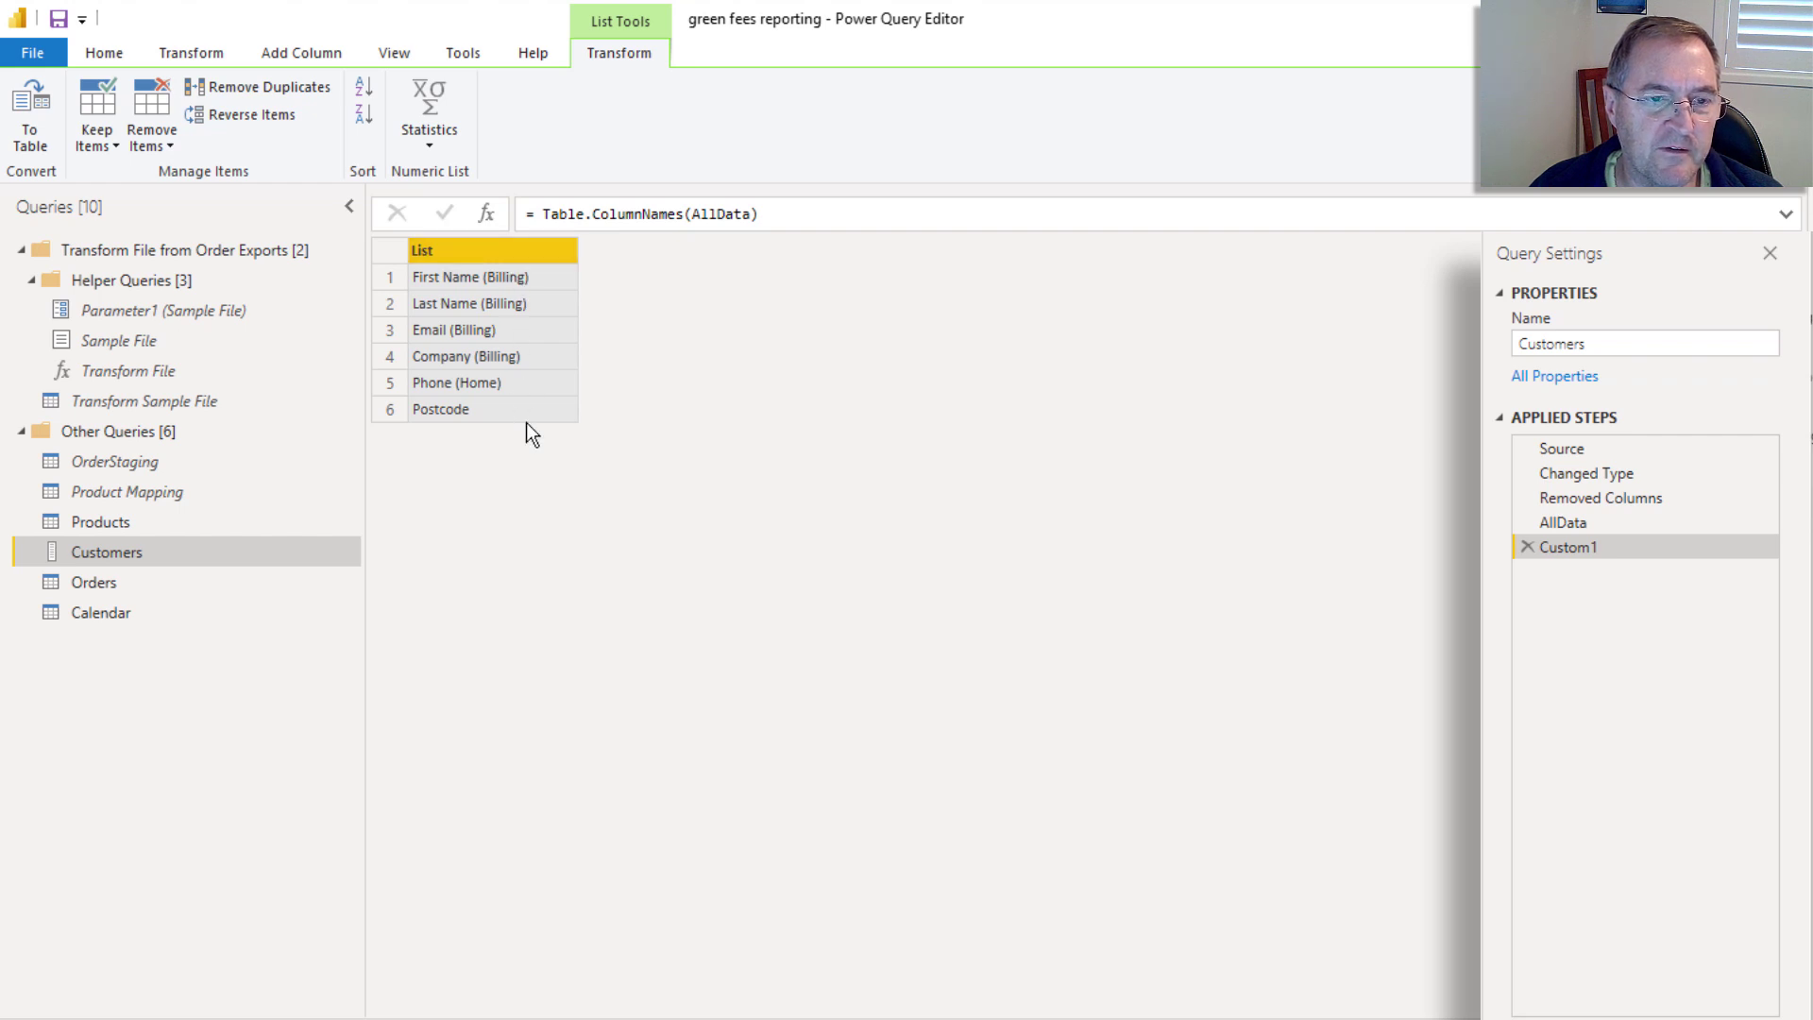
Step: Convert the name list to a table and filter Column1 to names containing '('
{"action": "left_click", "coordinate": [22, 104]}
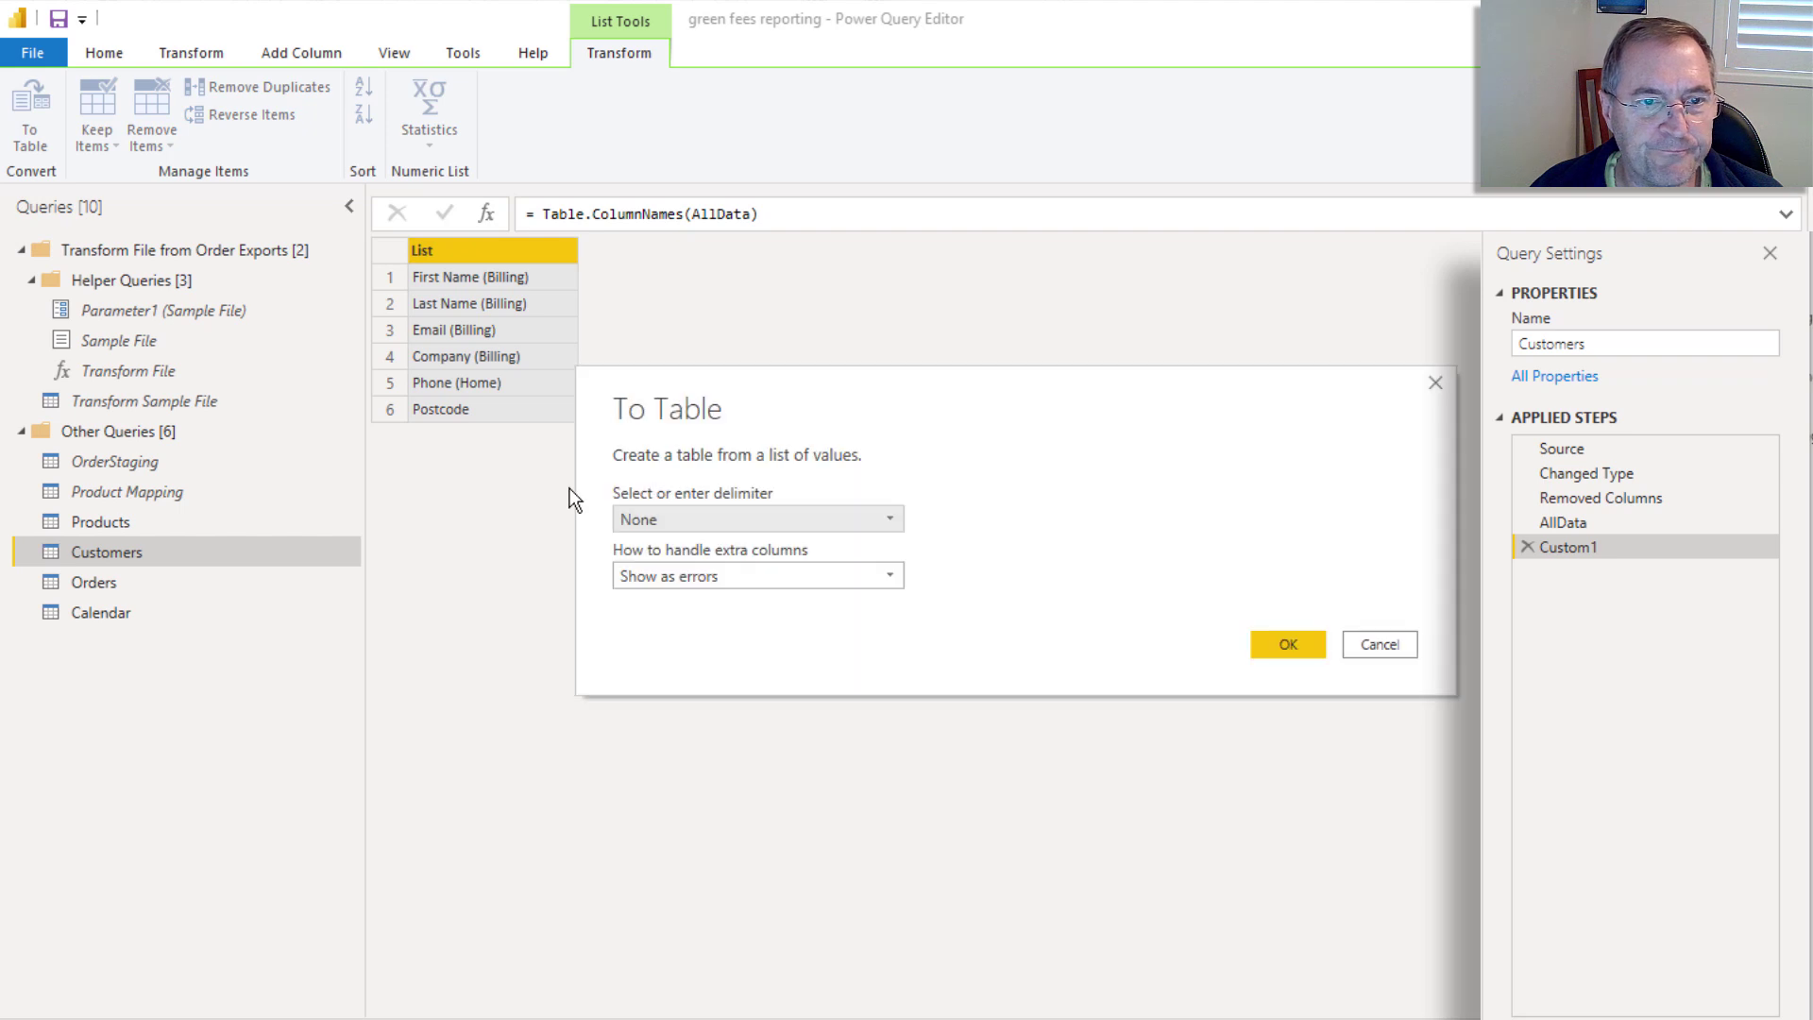
{"action": "left_click", "coordinate": [1266, 639]}
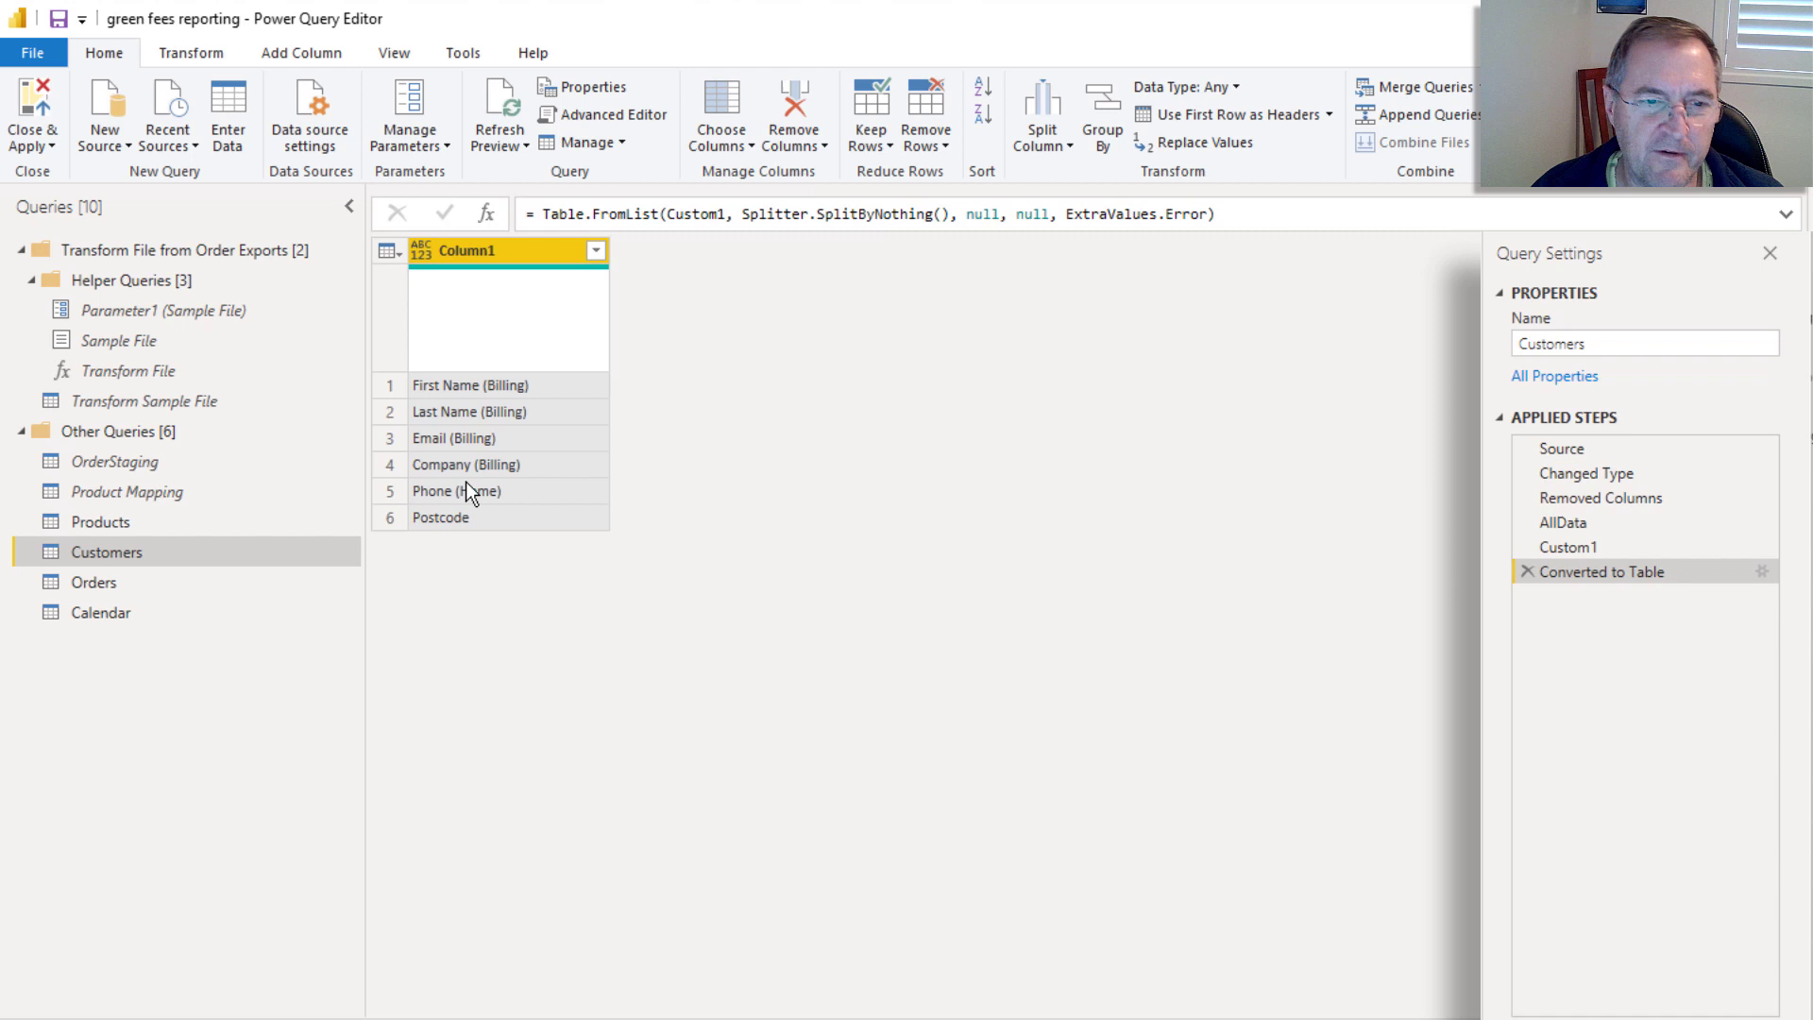
{"action": "left_click", "coordinate": [597, 249]}
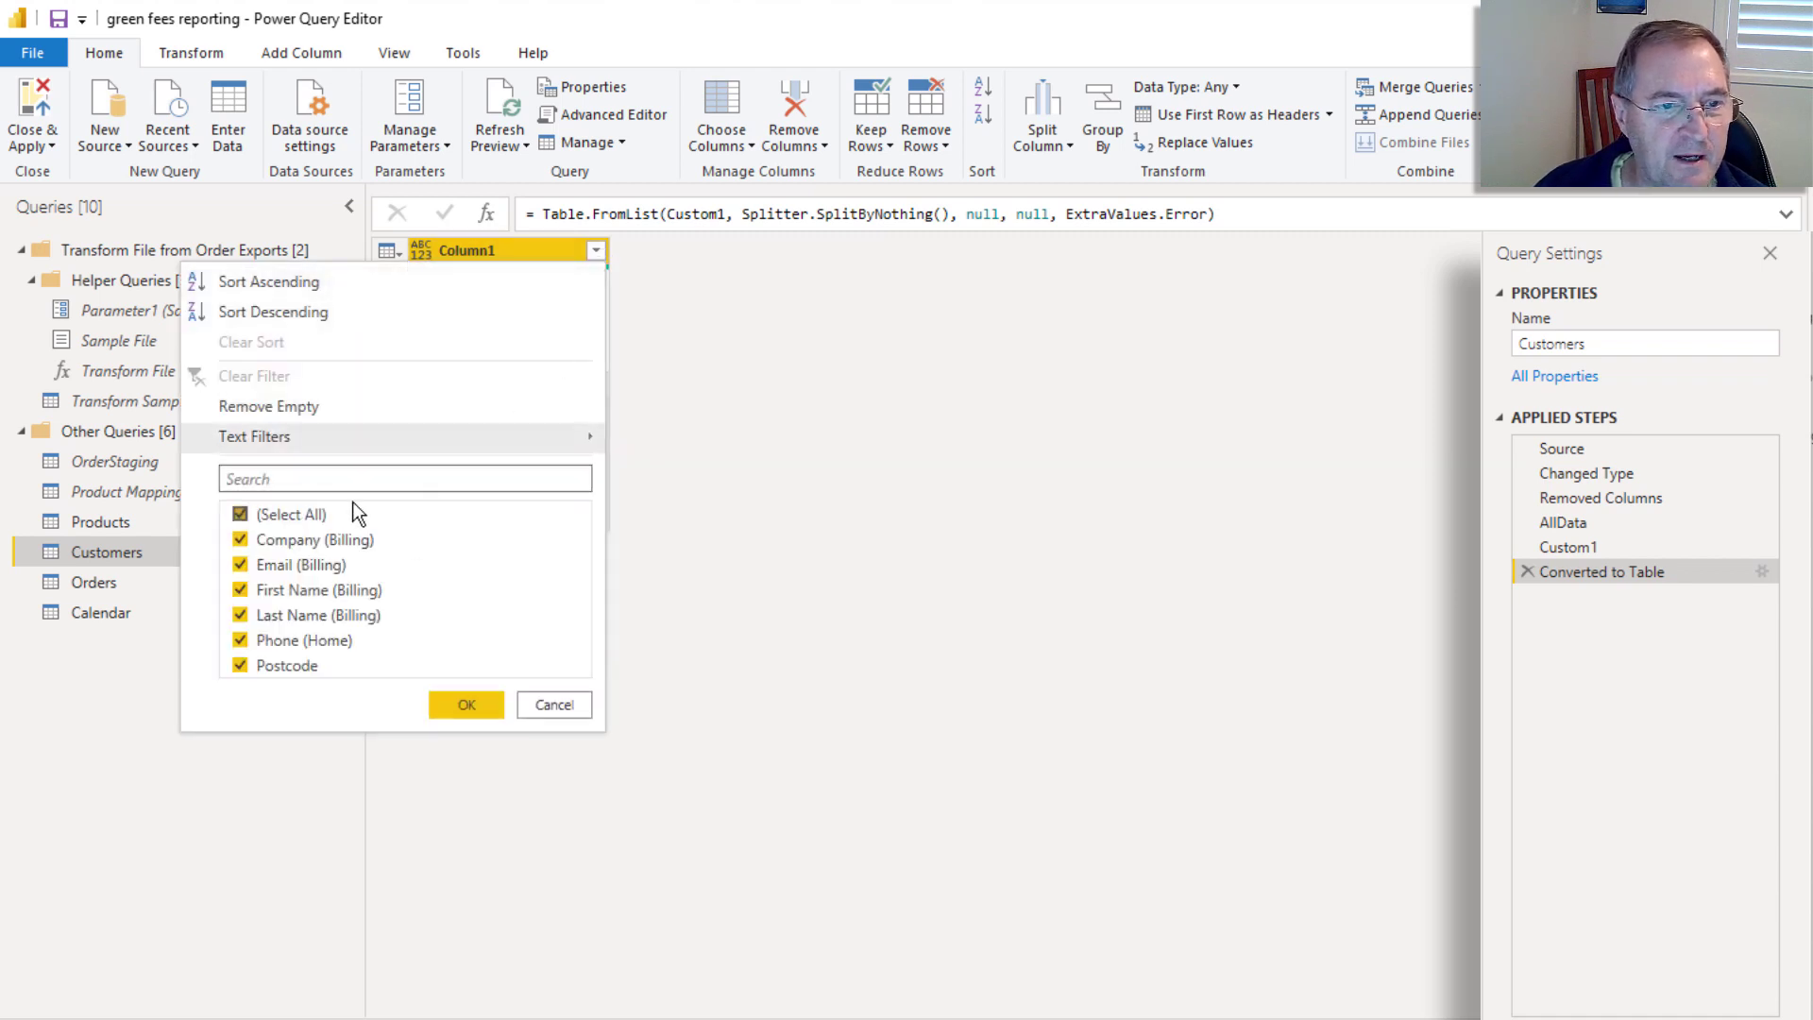
{"action": "mouse_move", "coordinate": [316, 440]}
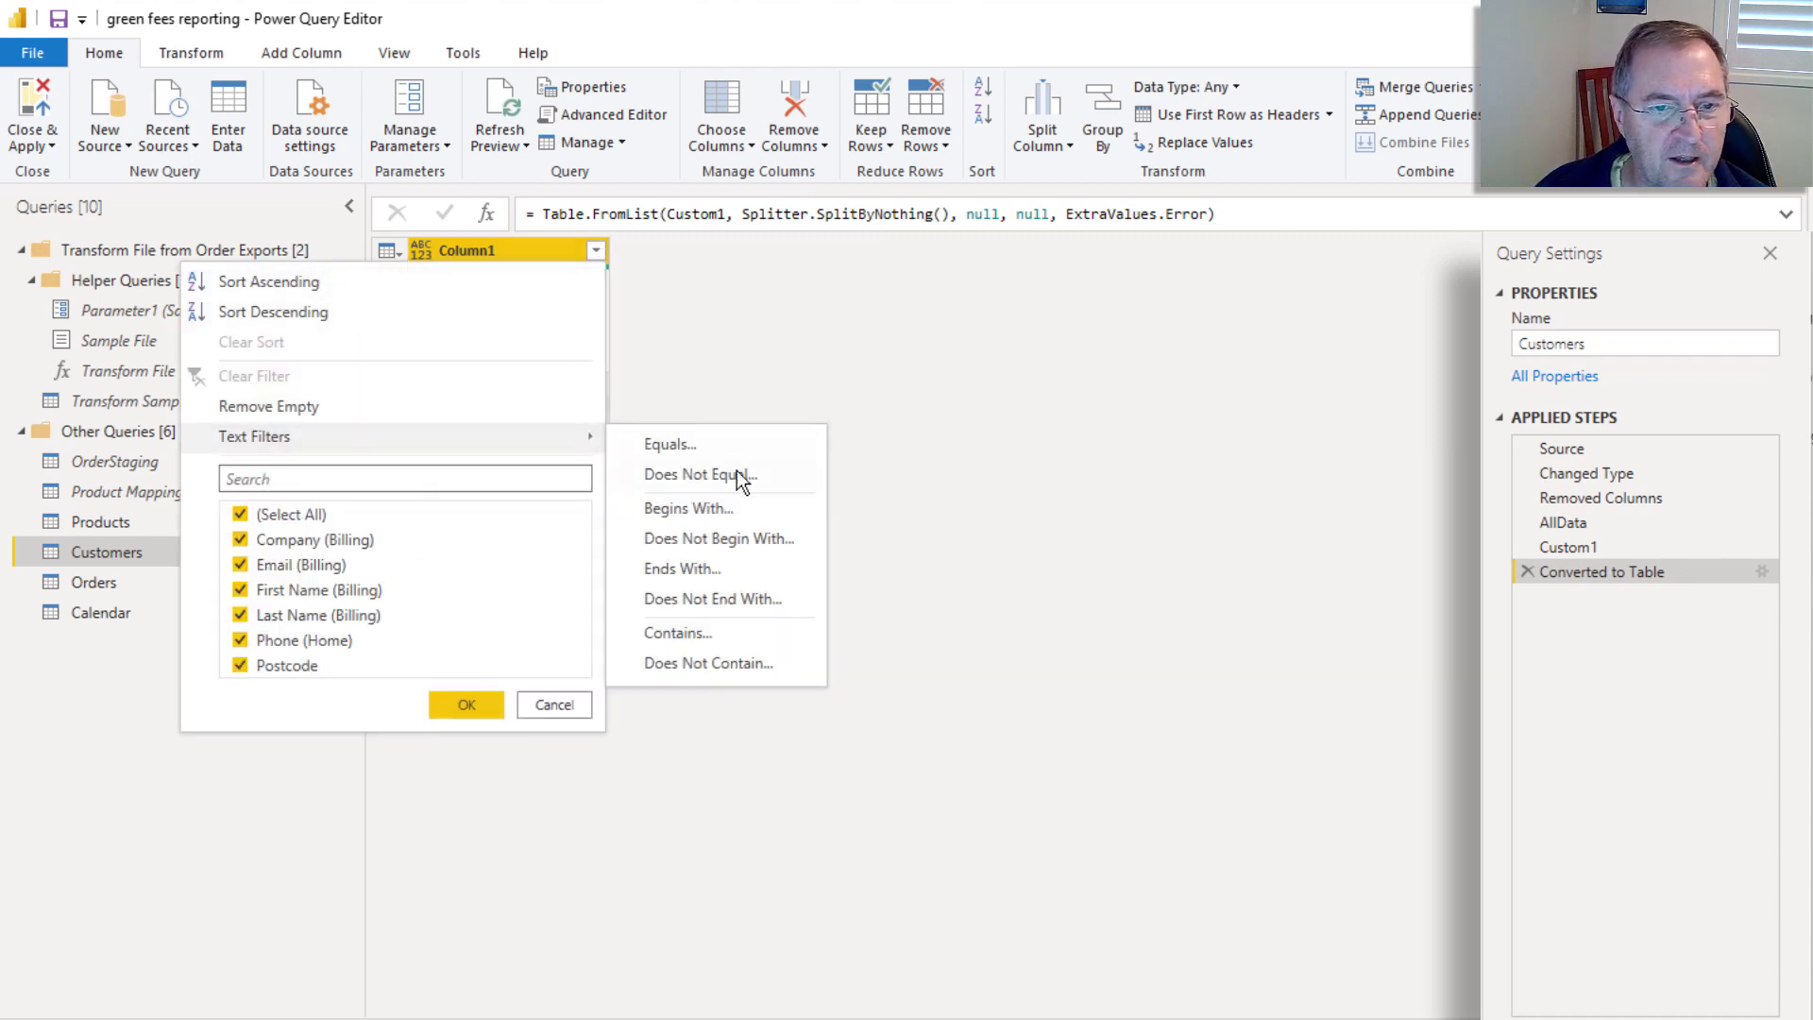
{"action": "left_click", "coordinate": [727, 633]}
{"action": "left_click", "coordinate": [896, 528]}
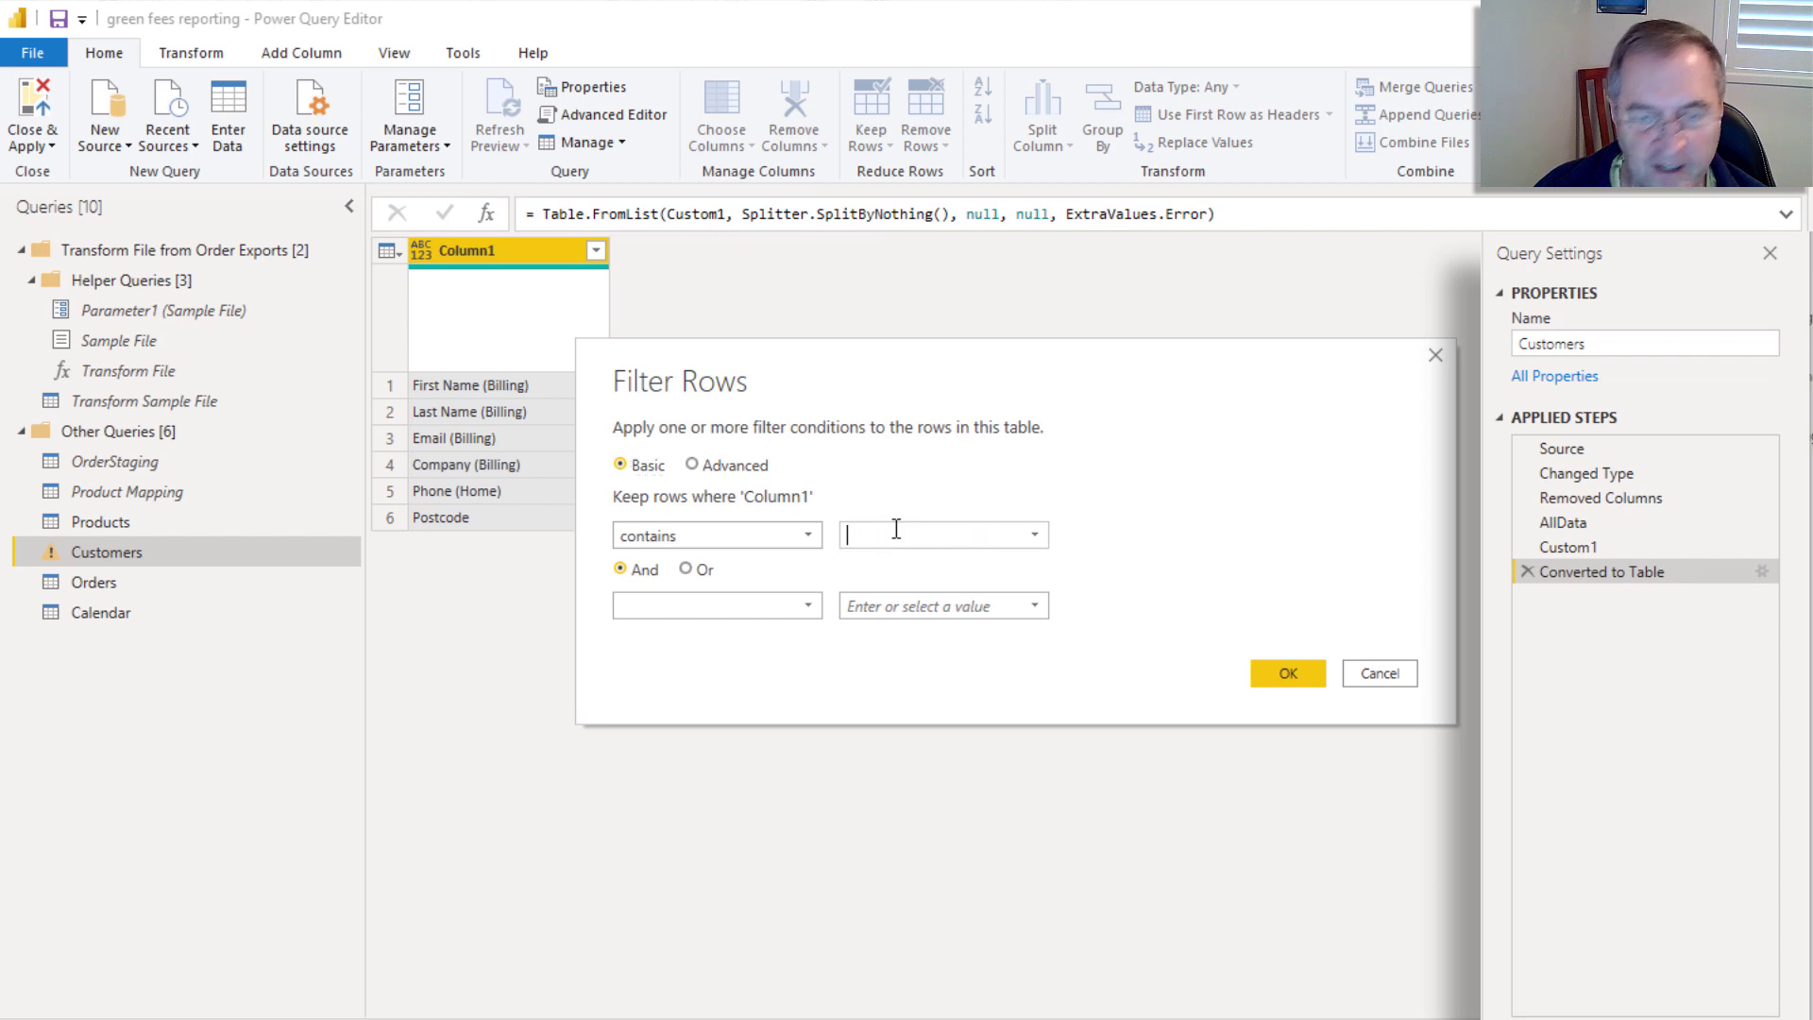
{"action": "type", "text": "("}
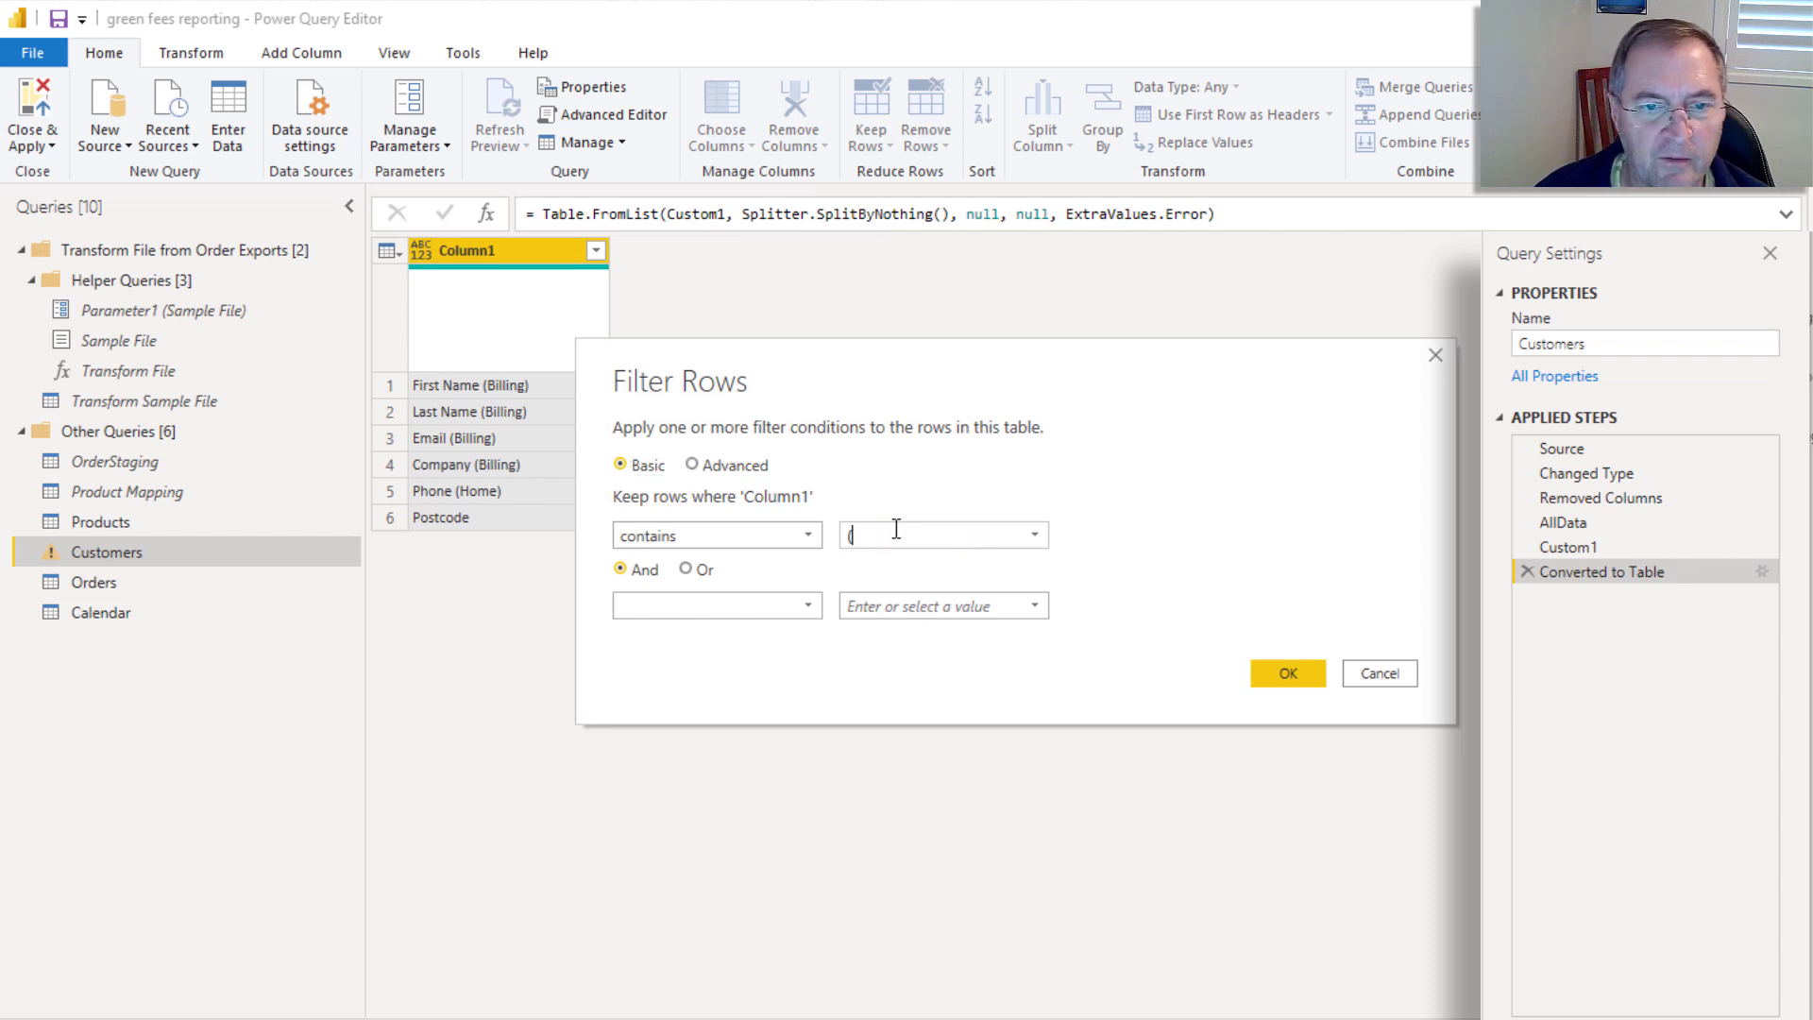
{"action": "left_click", "coordinate": [1284, 668]}
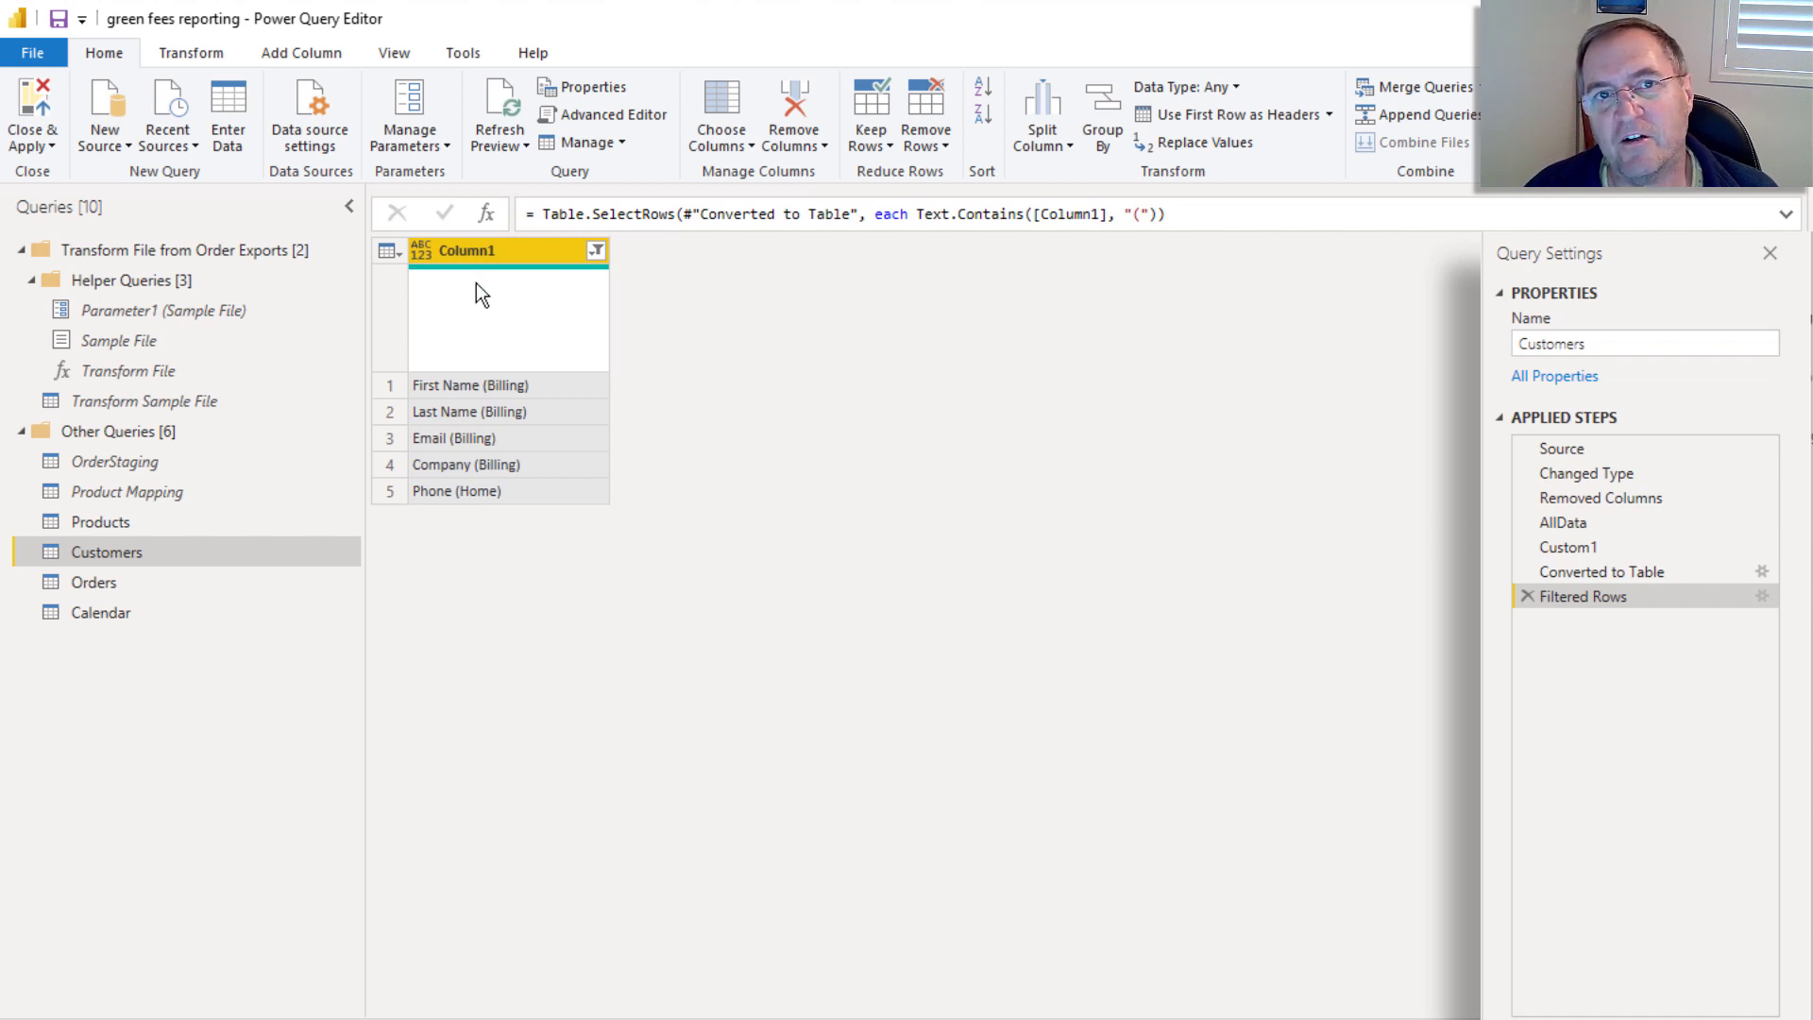
Step: Add a Text Before Delimiter column using '(' as the delimiter
{"action": "left_click", "coordinate": [298, 56]}
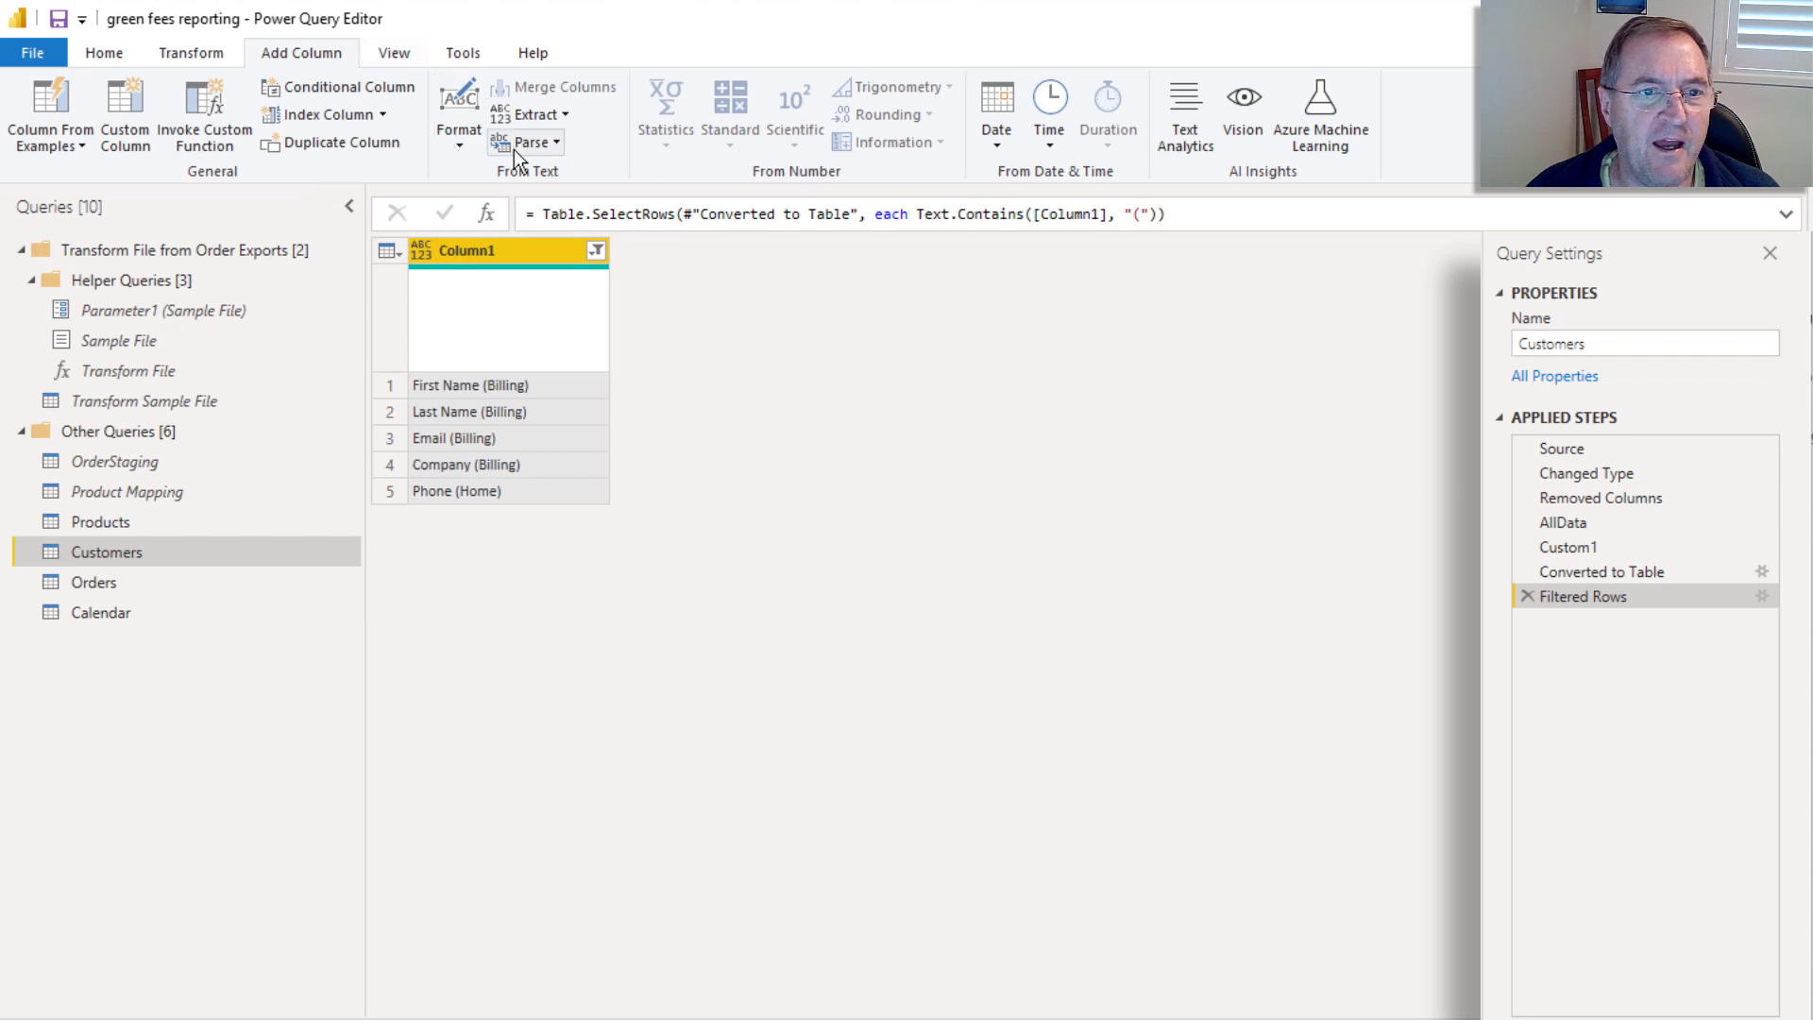
{"action": "left_click", "coordinate": [566, 115]}
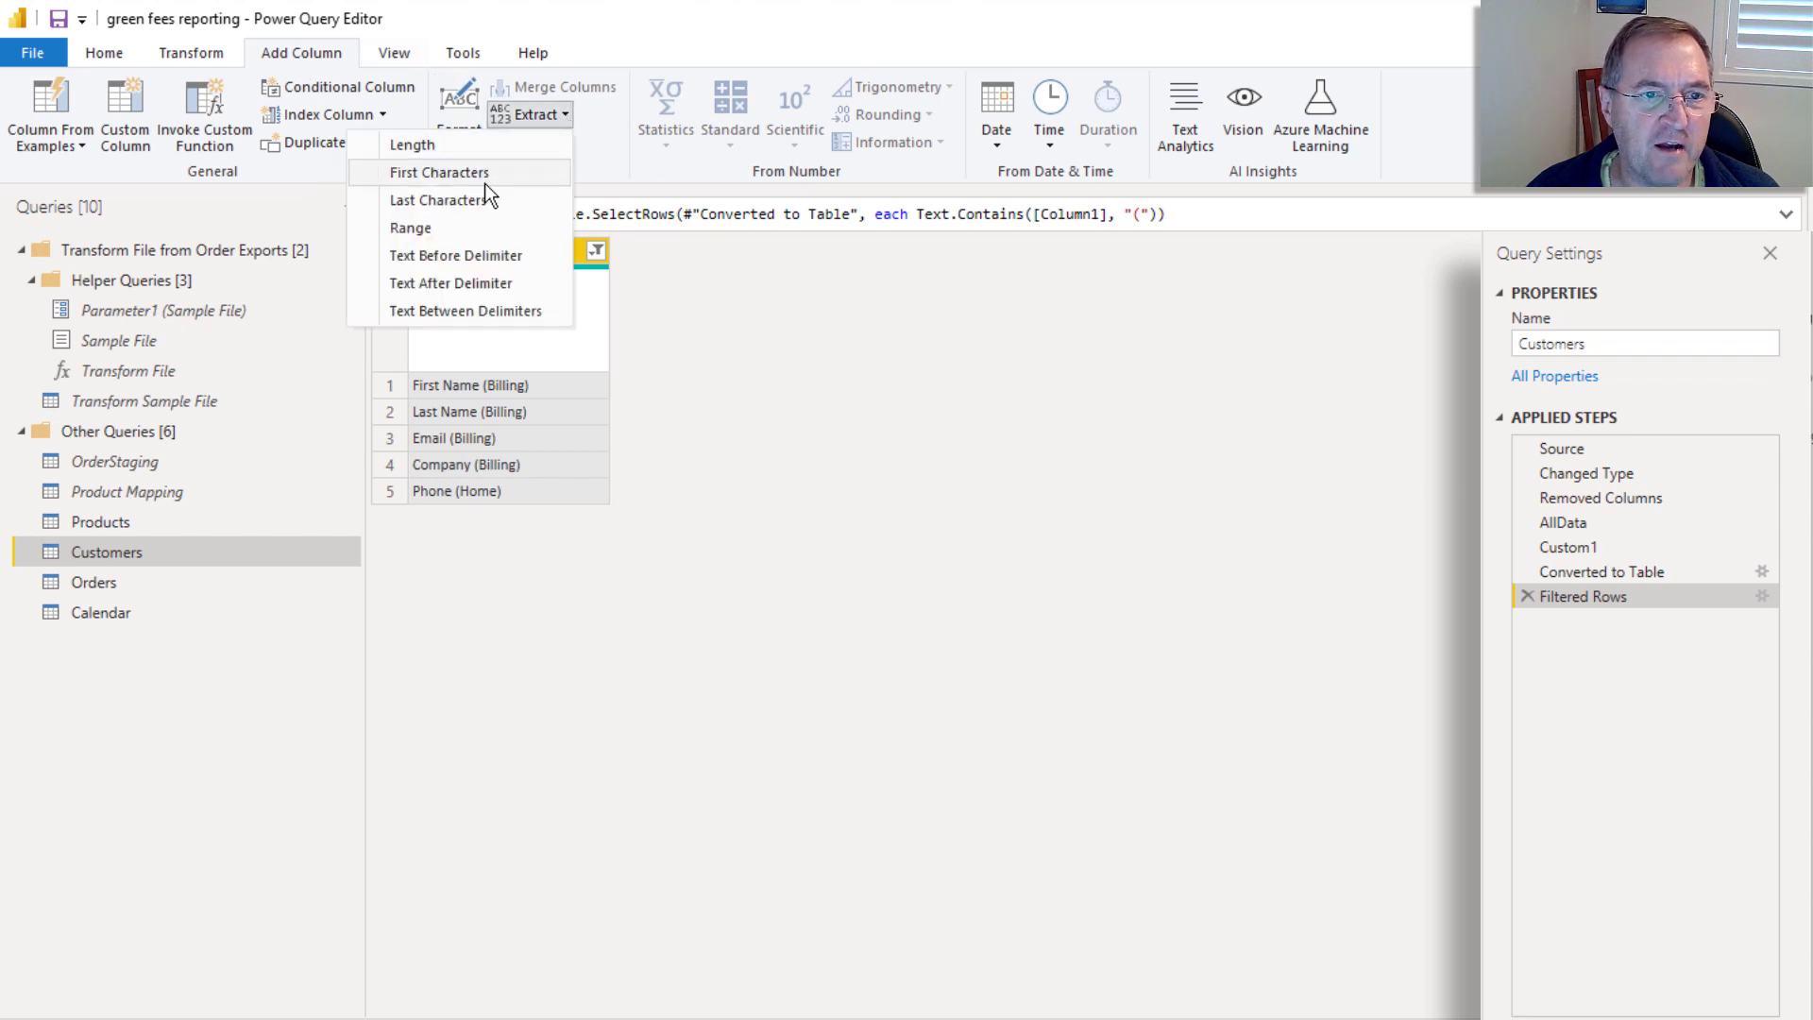
{"action": "left_click", "coordinate": [504, 257]}
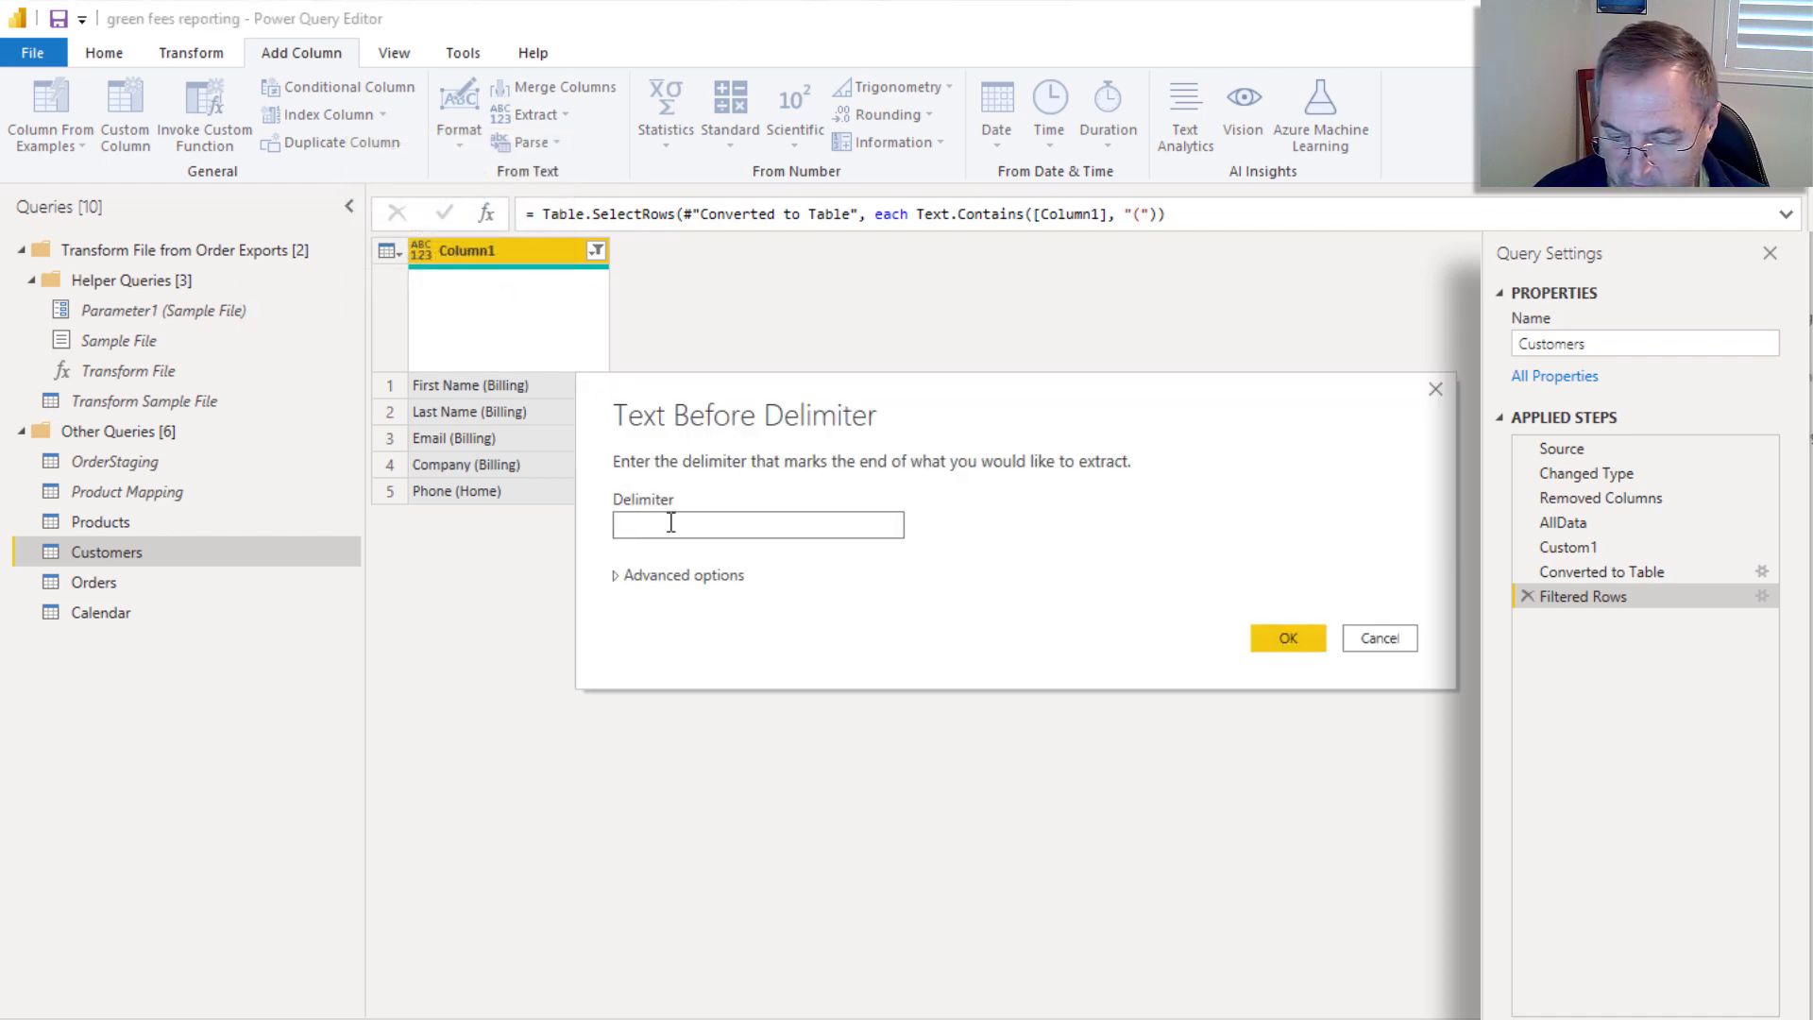
{"action": "type", "text": "("}
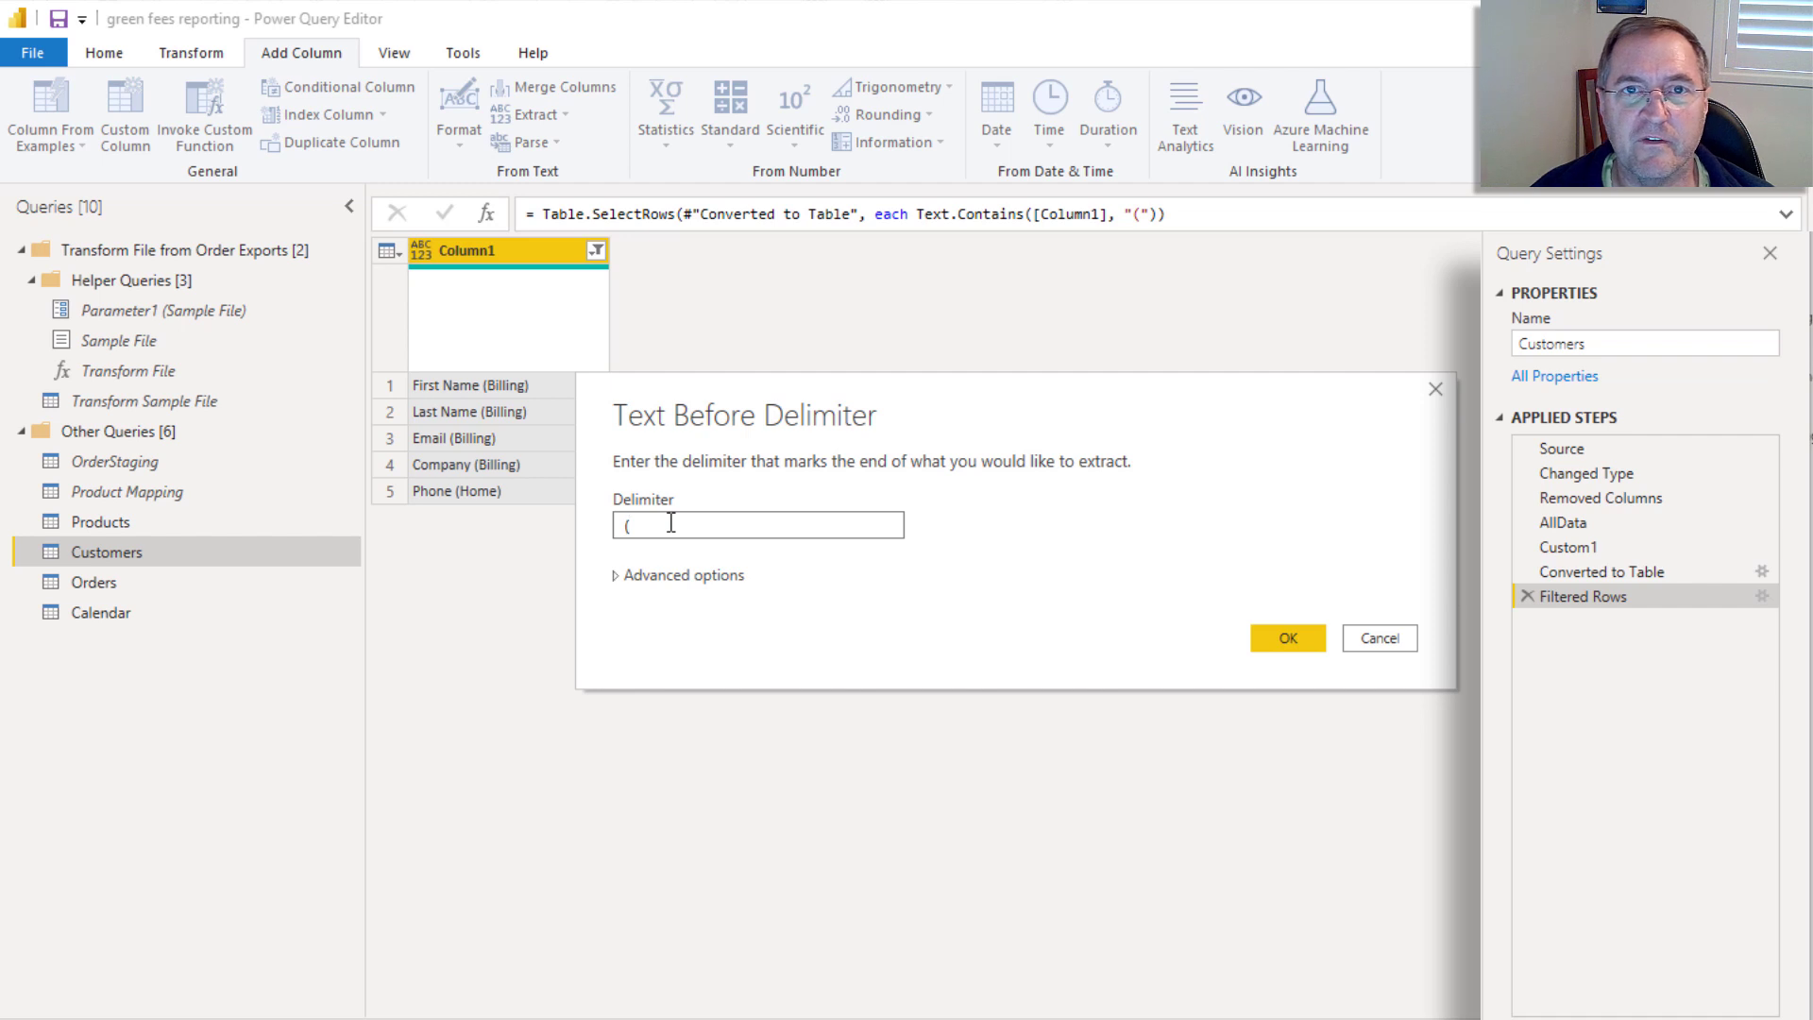
{"action": "left_click", "coordinate": [1273, 636]}
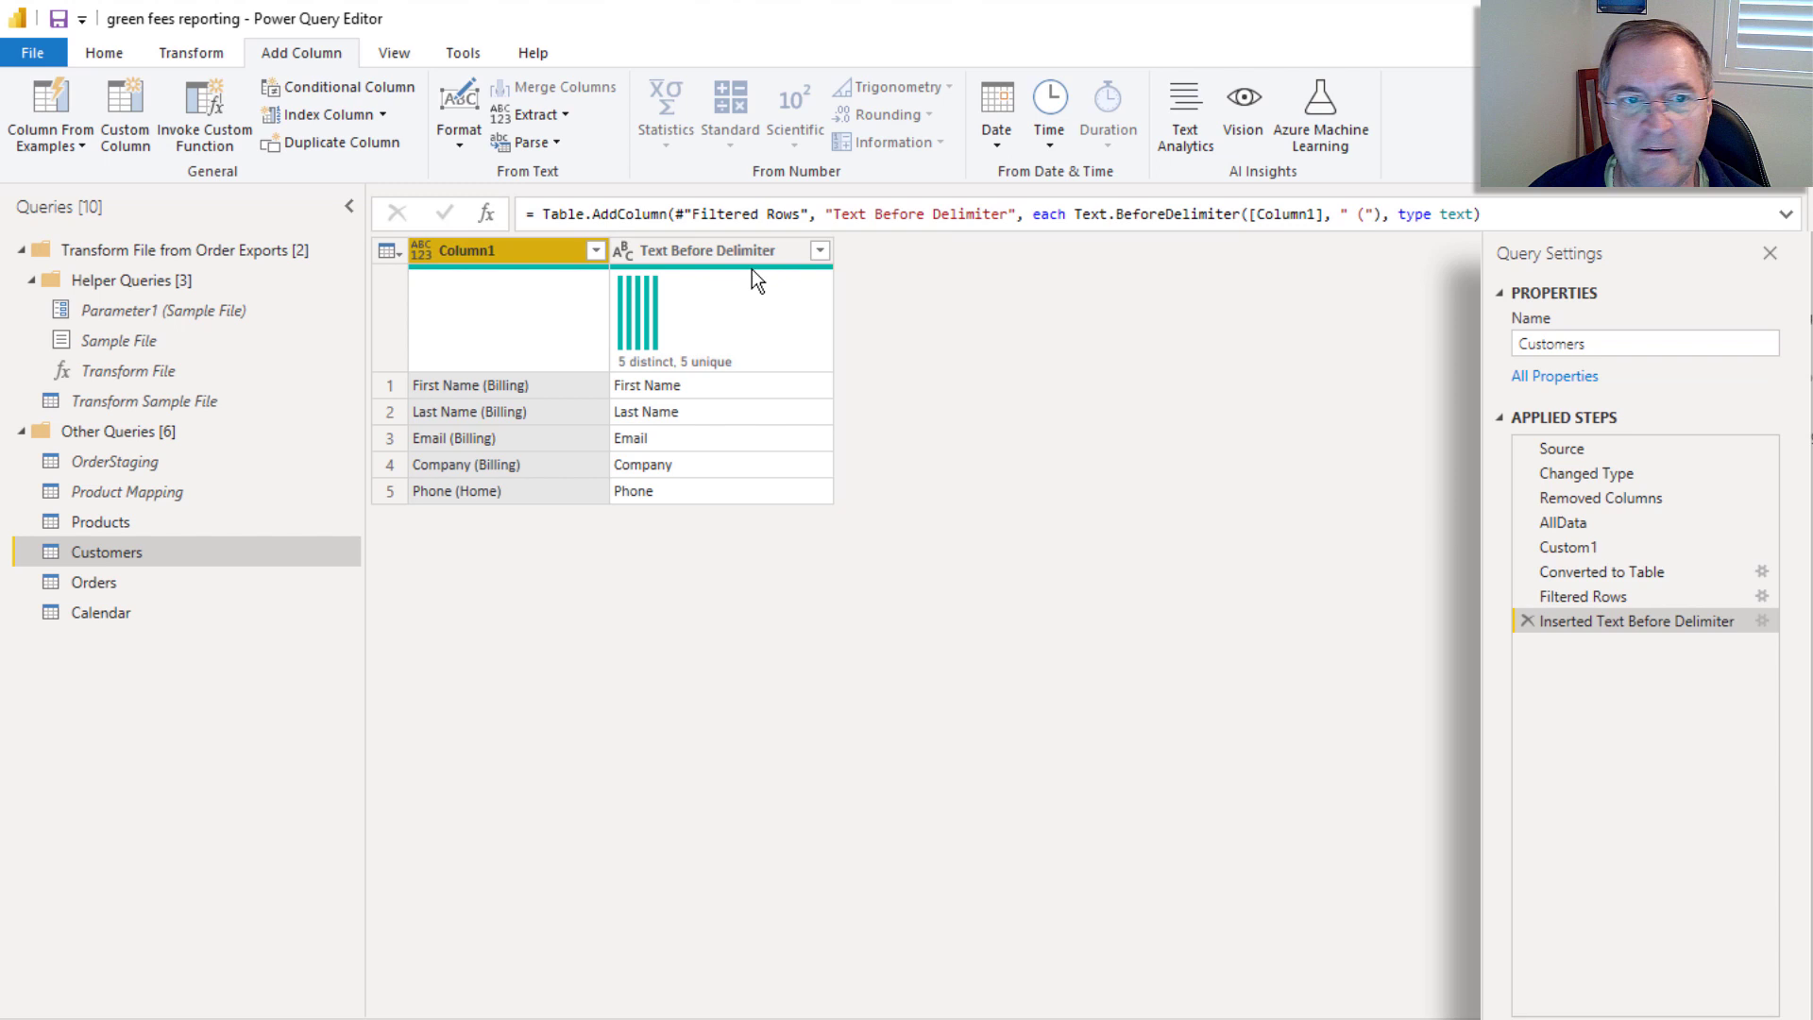
Step: Wrap the step's formula in Table.ToRows( … ) so each row becomes an old/new name list
{"action": "left_click", "coordinate": [545, 214]}
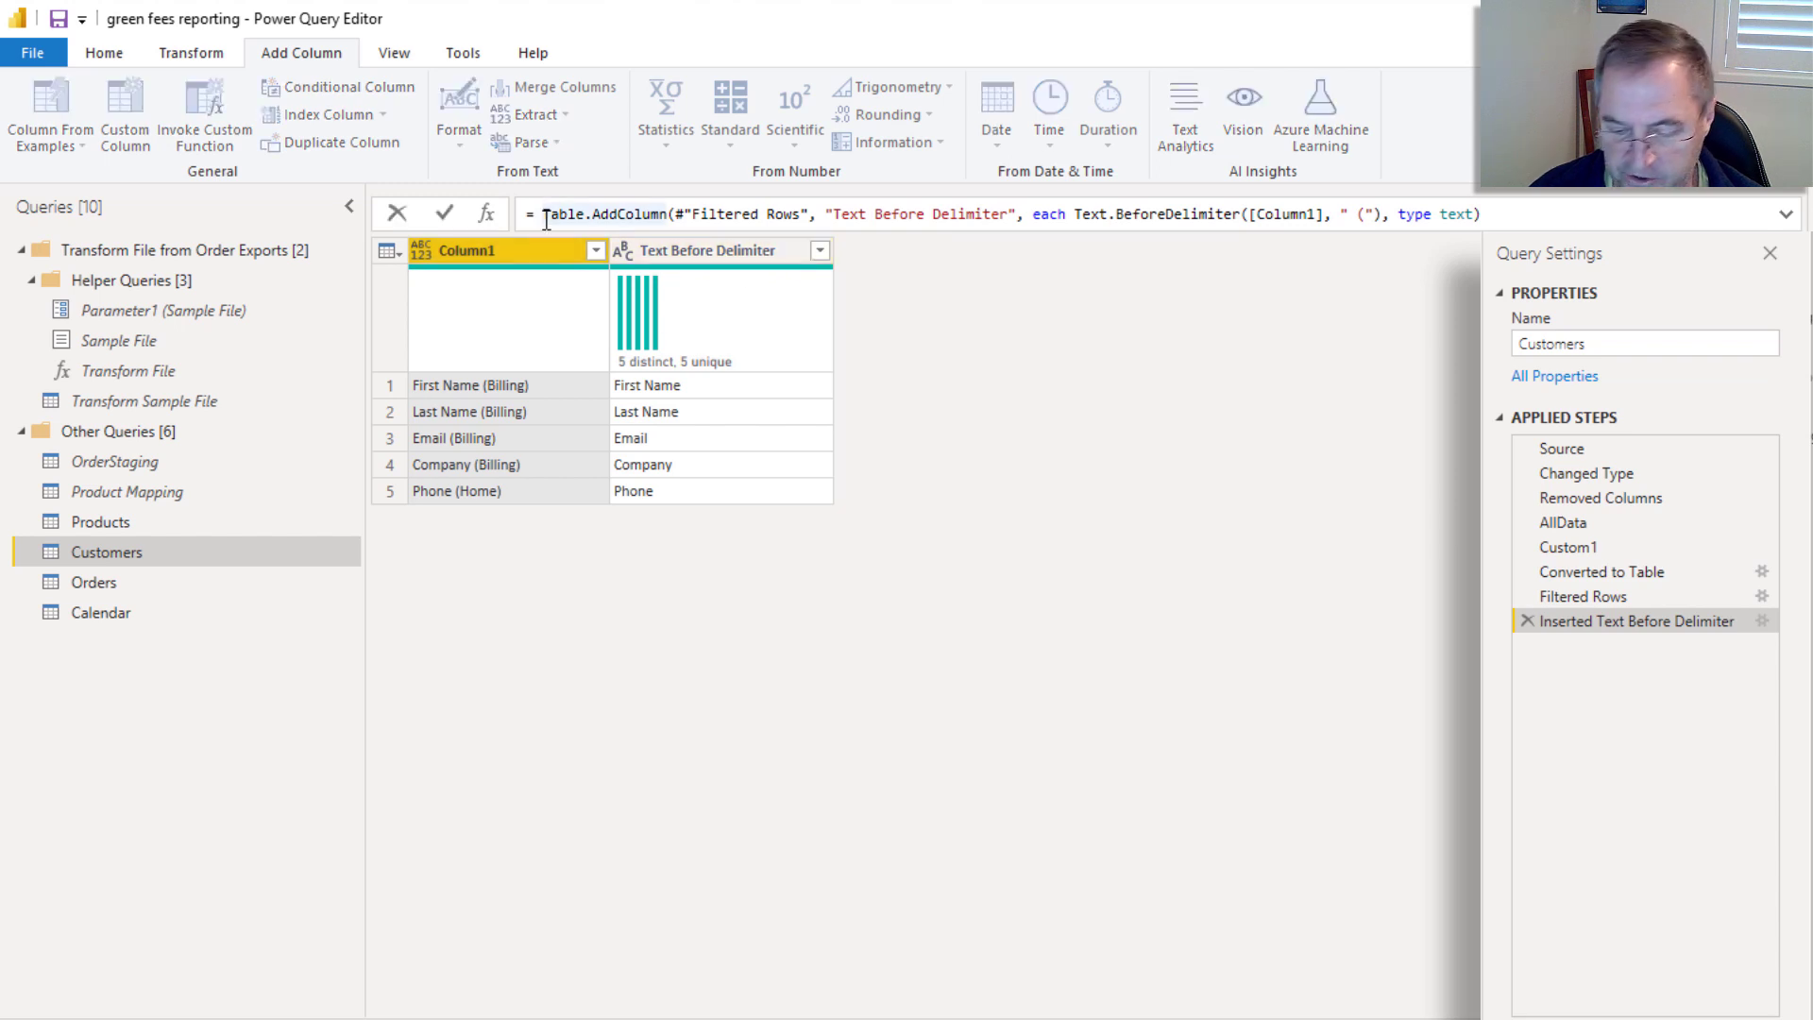
{"action": "type", "text": "T"}
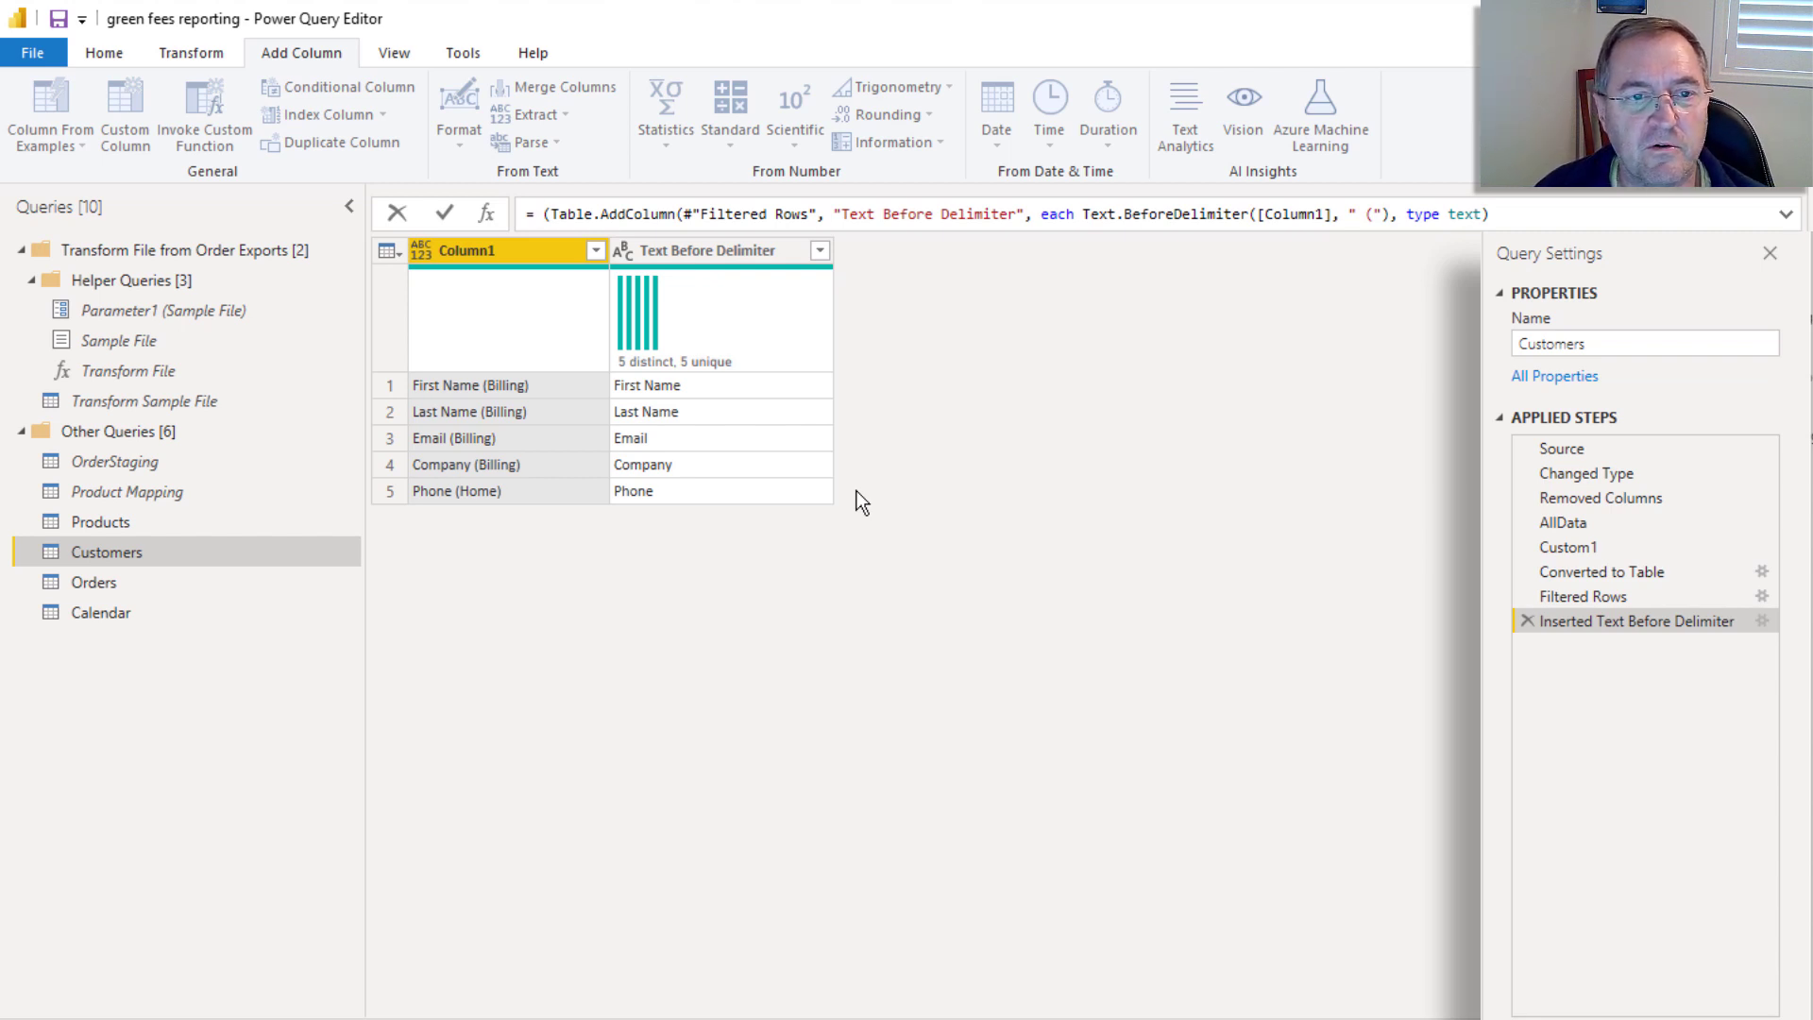
{"action": "type", "text": "Table.toRo"}
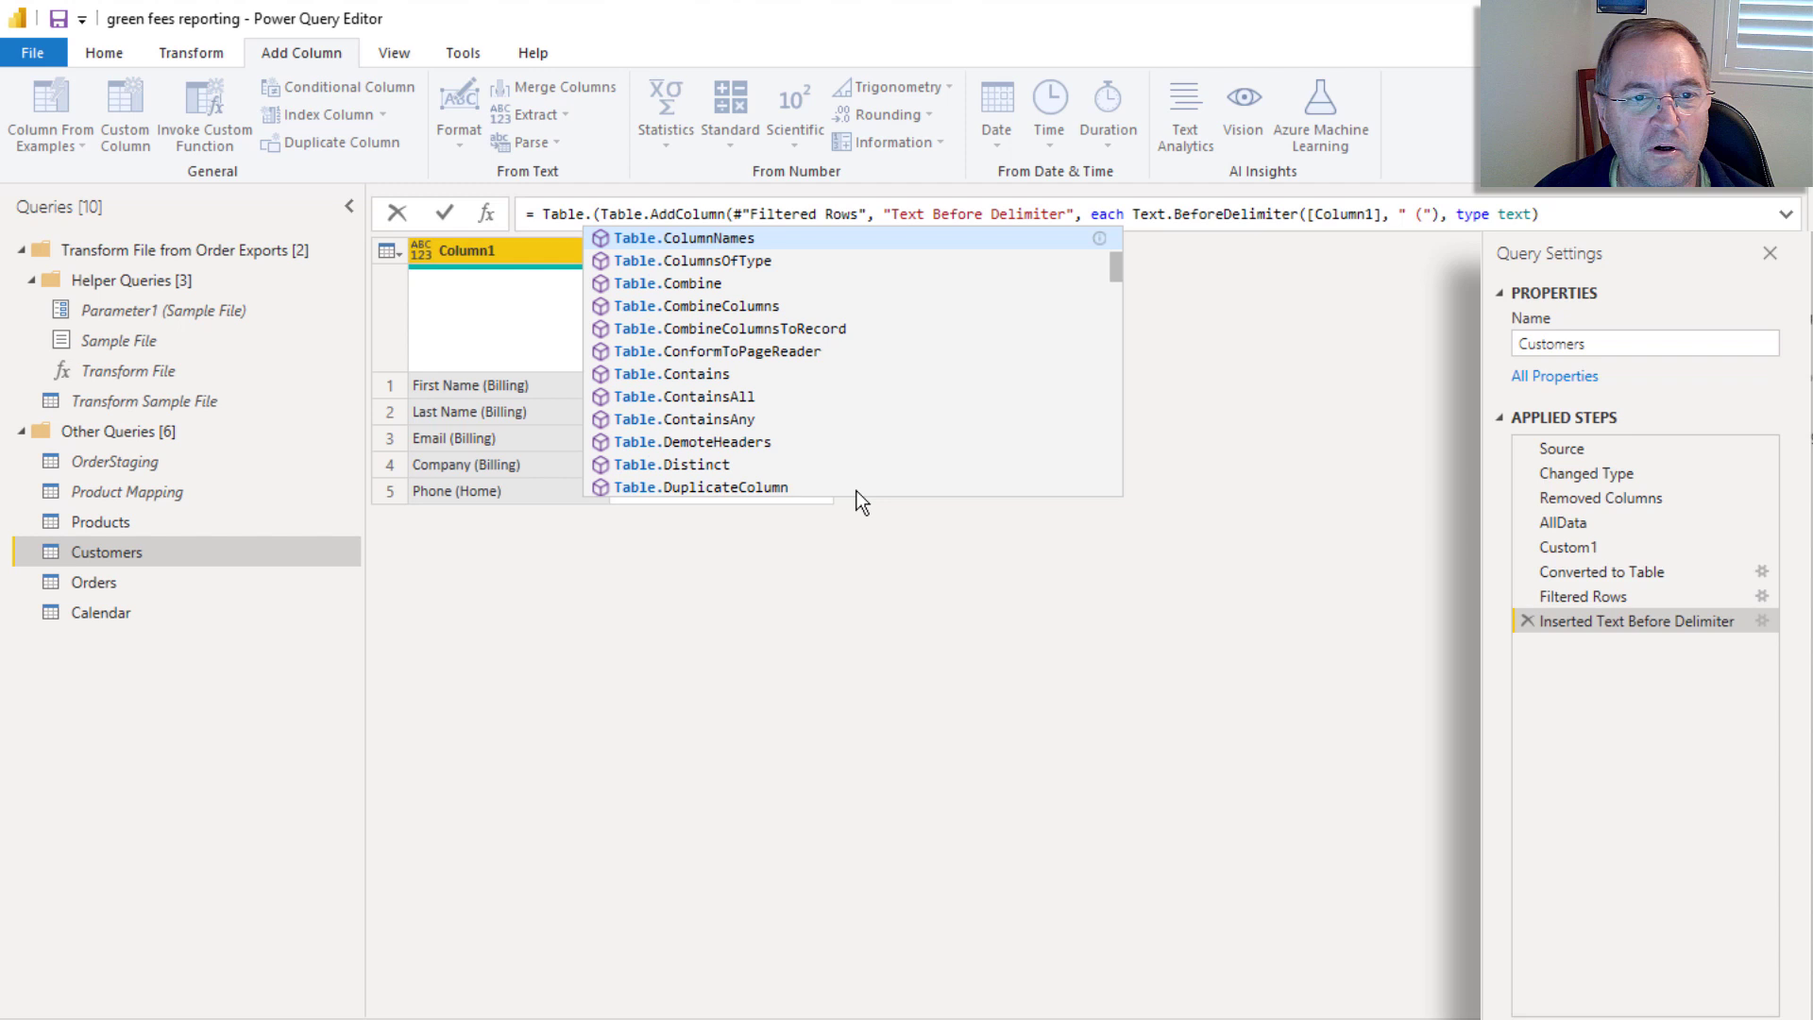
{"action": "key", "text": "Tab"}
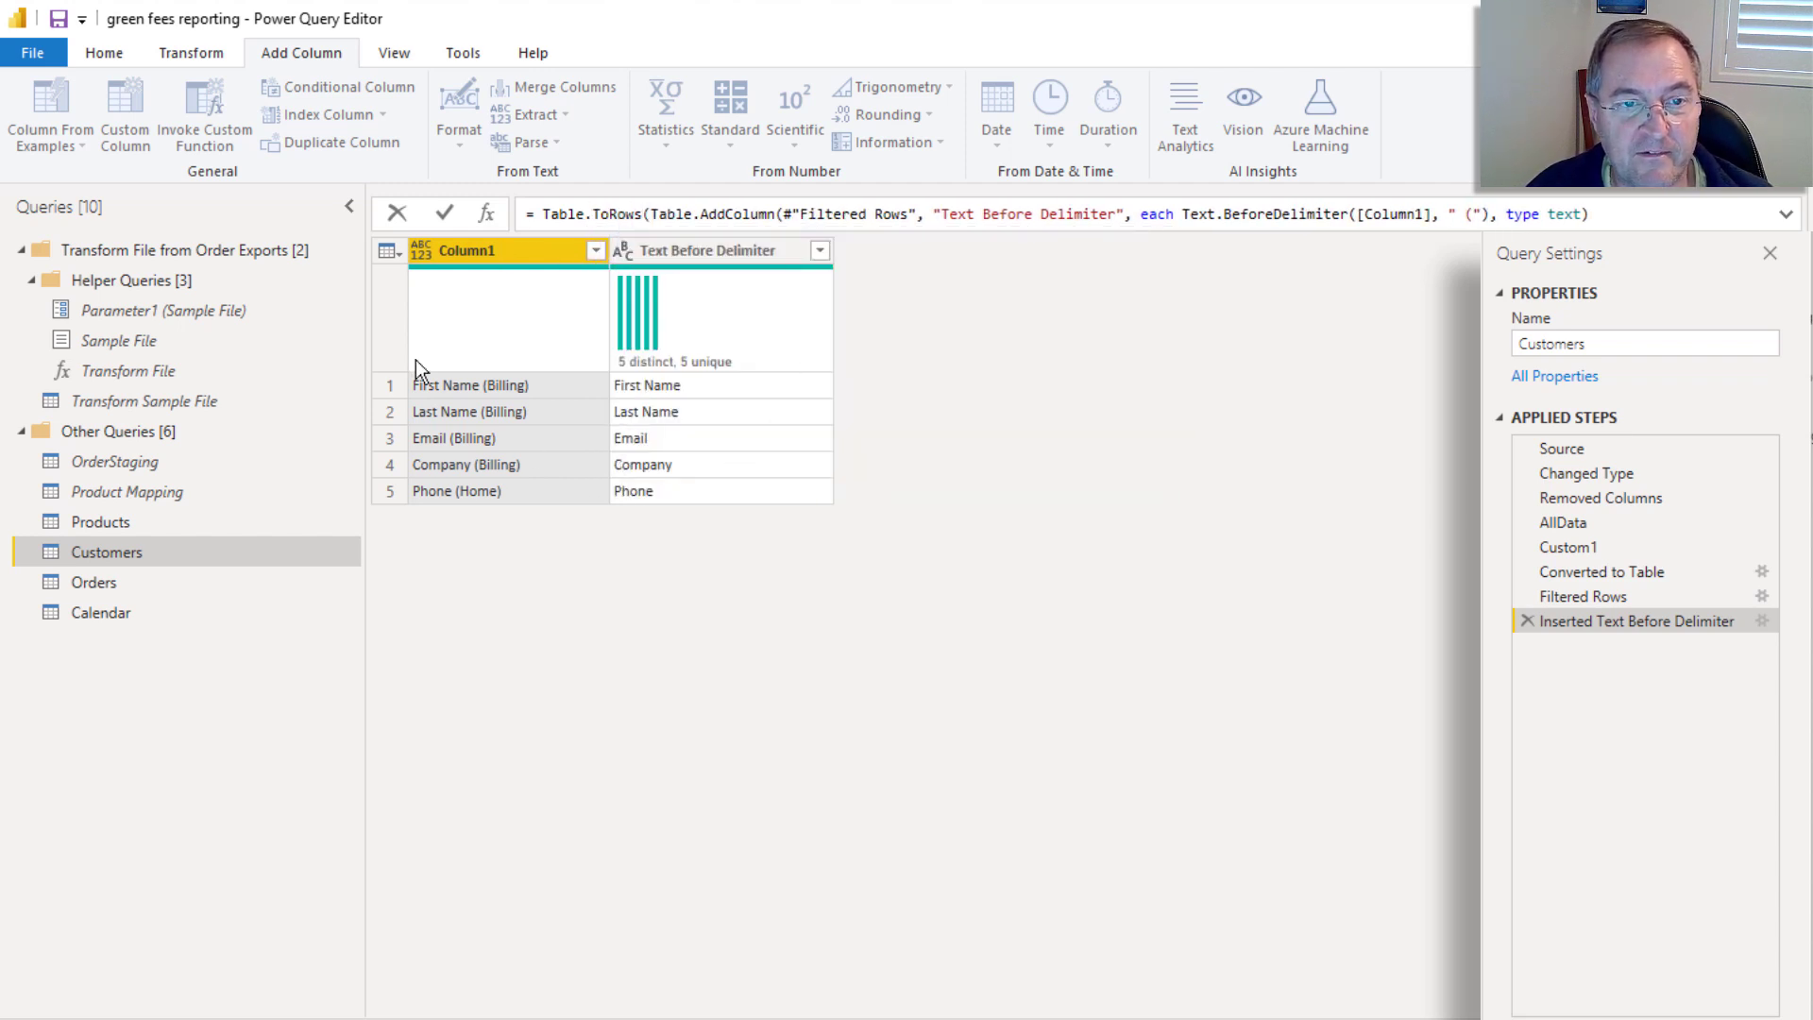
{"action": "left_click", "coordinate": [1602, 216]}
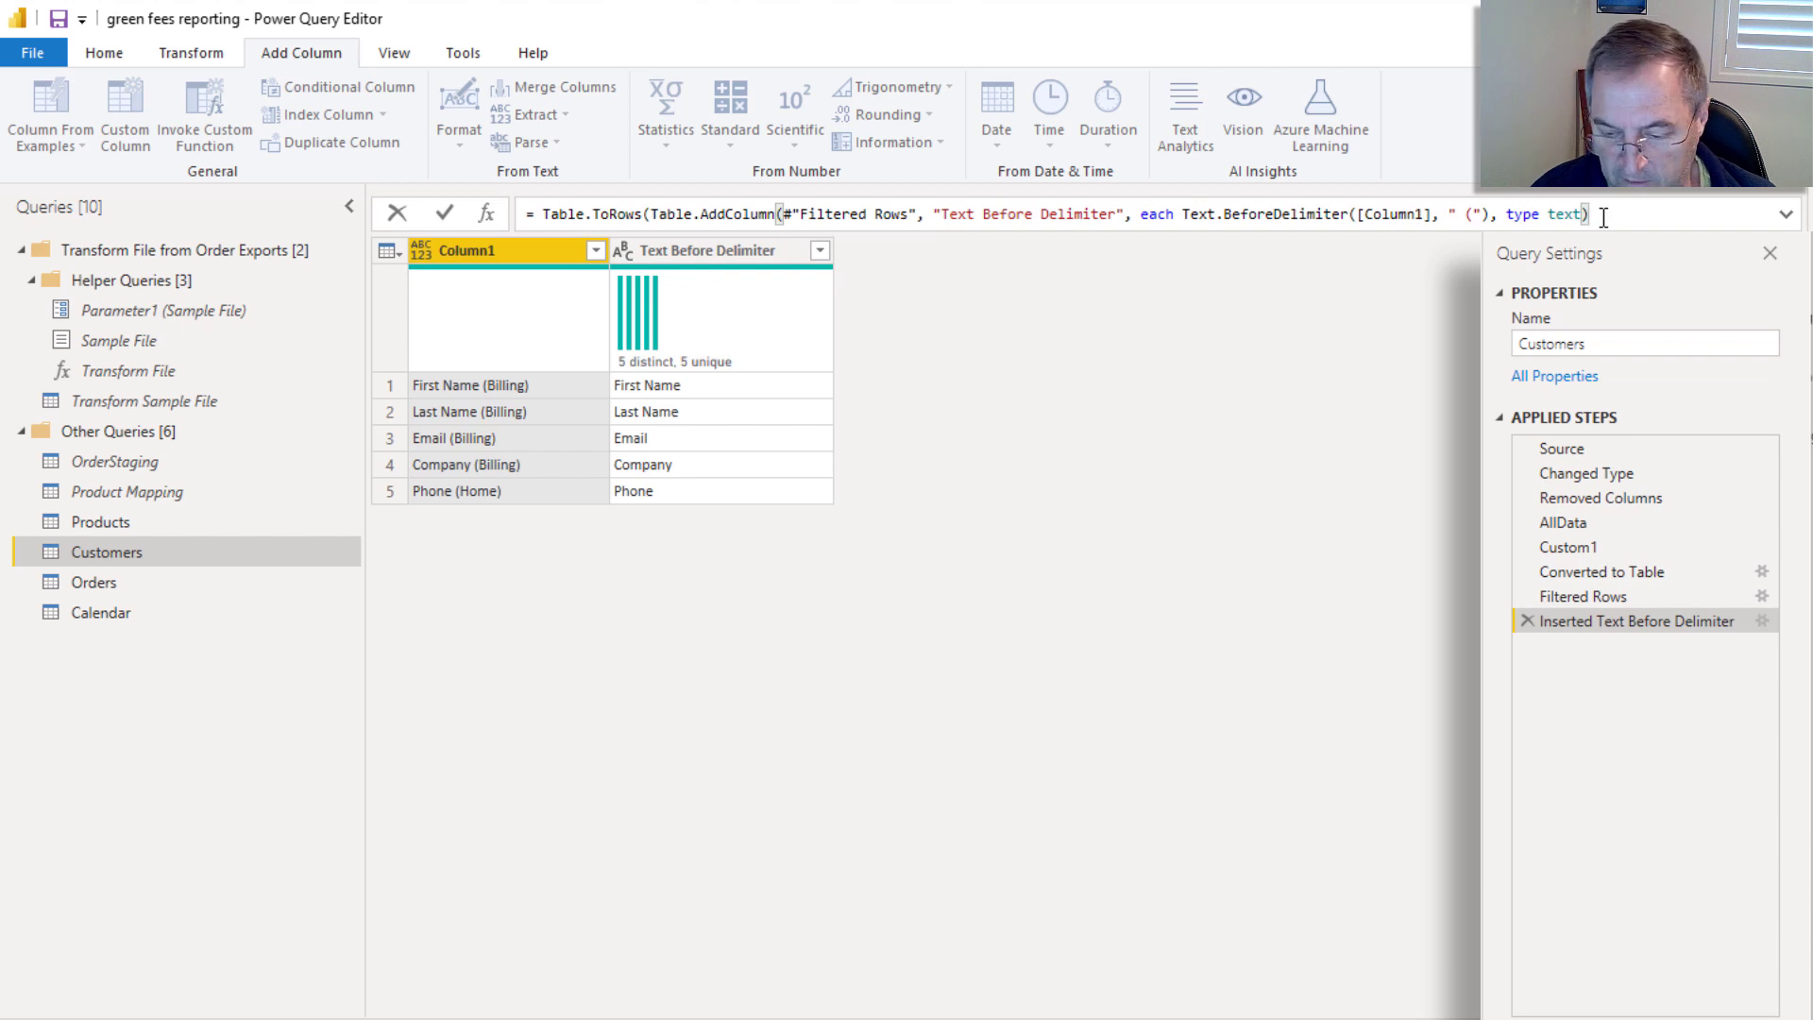
{"action": "type", "text": ")"}
{"action": "key", "text": "Return"}
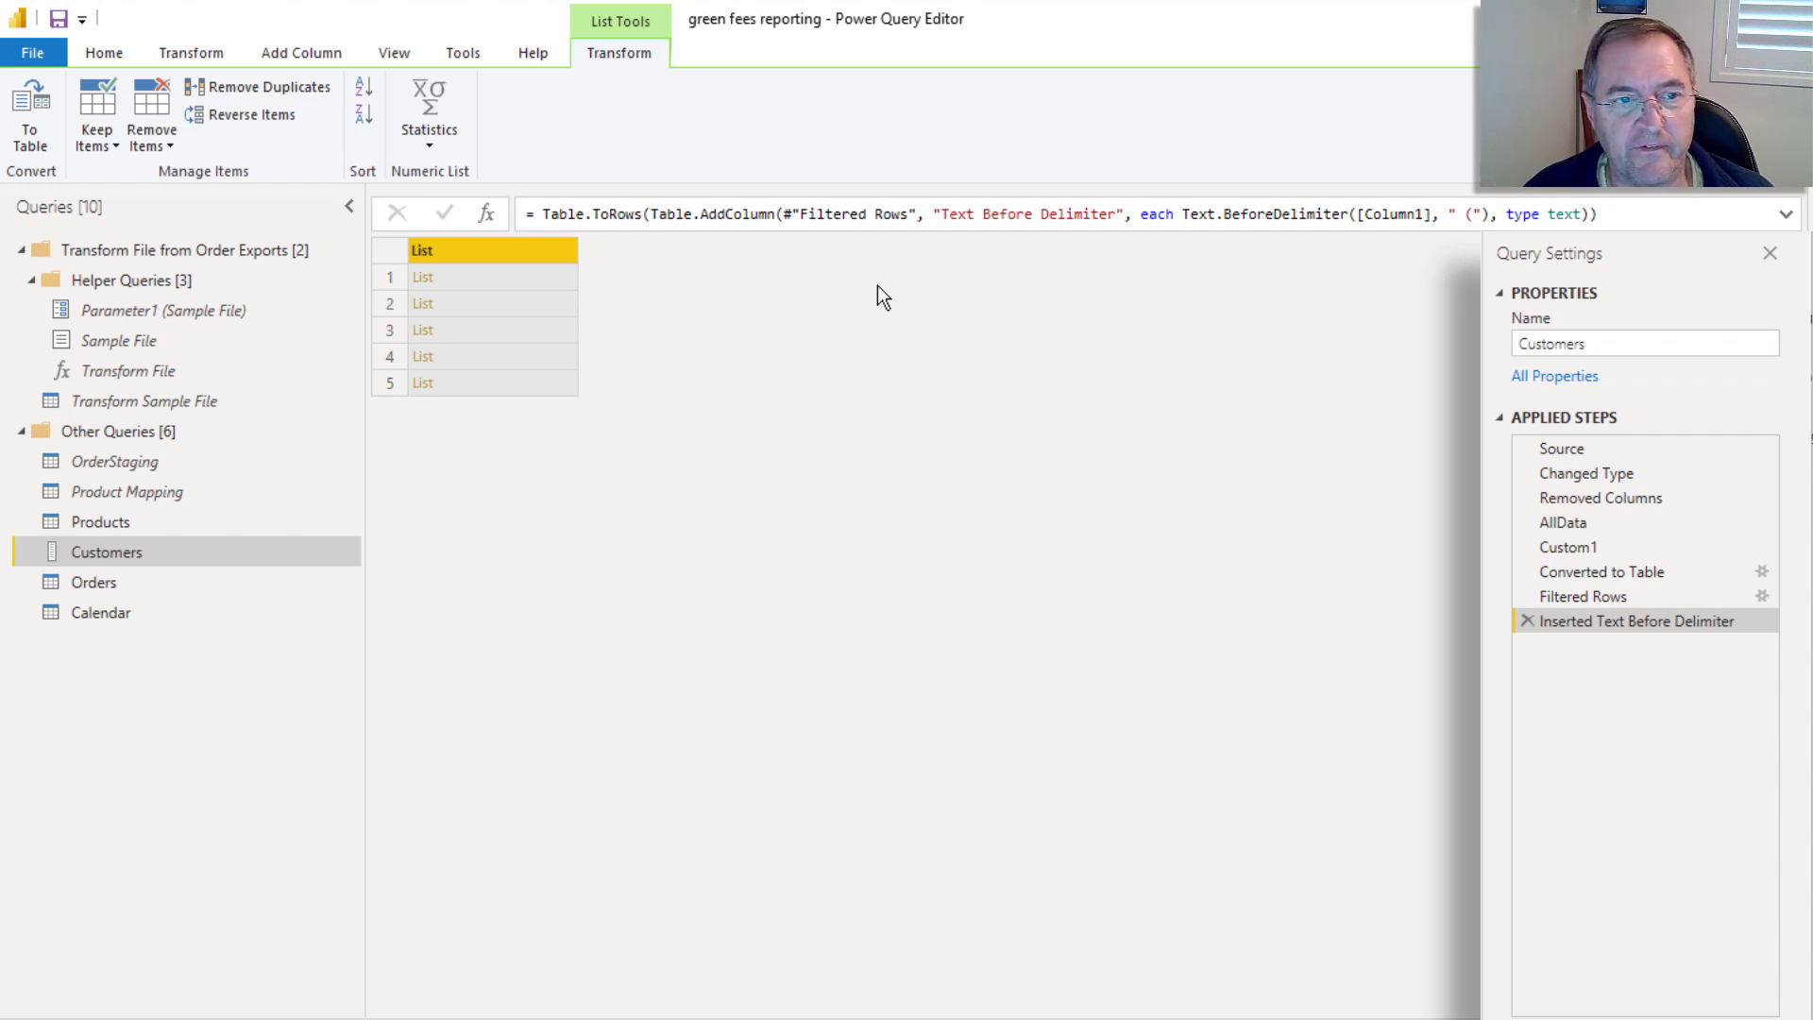
{"action": "left_click", "coordinate": [472, 277]}
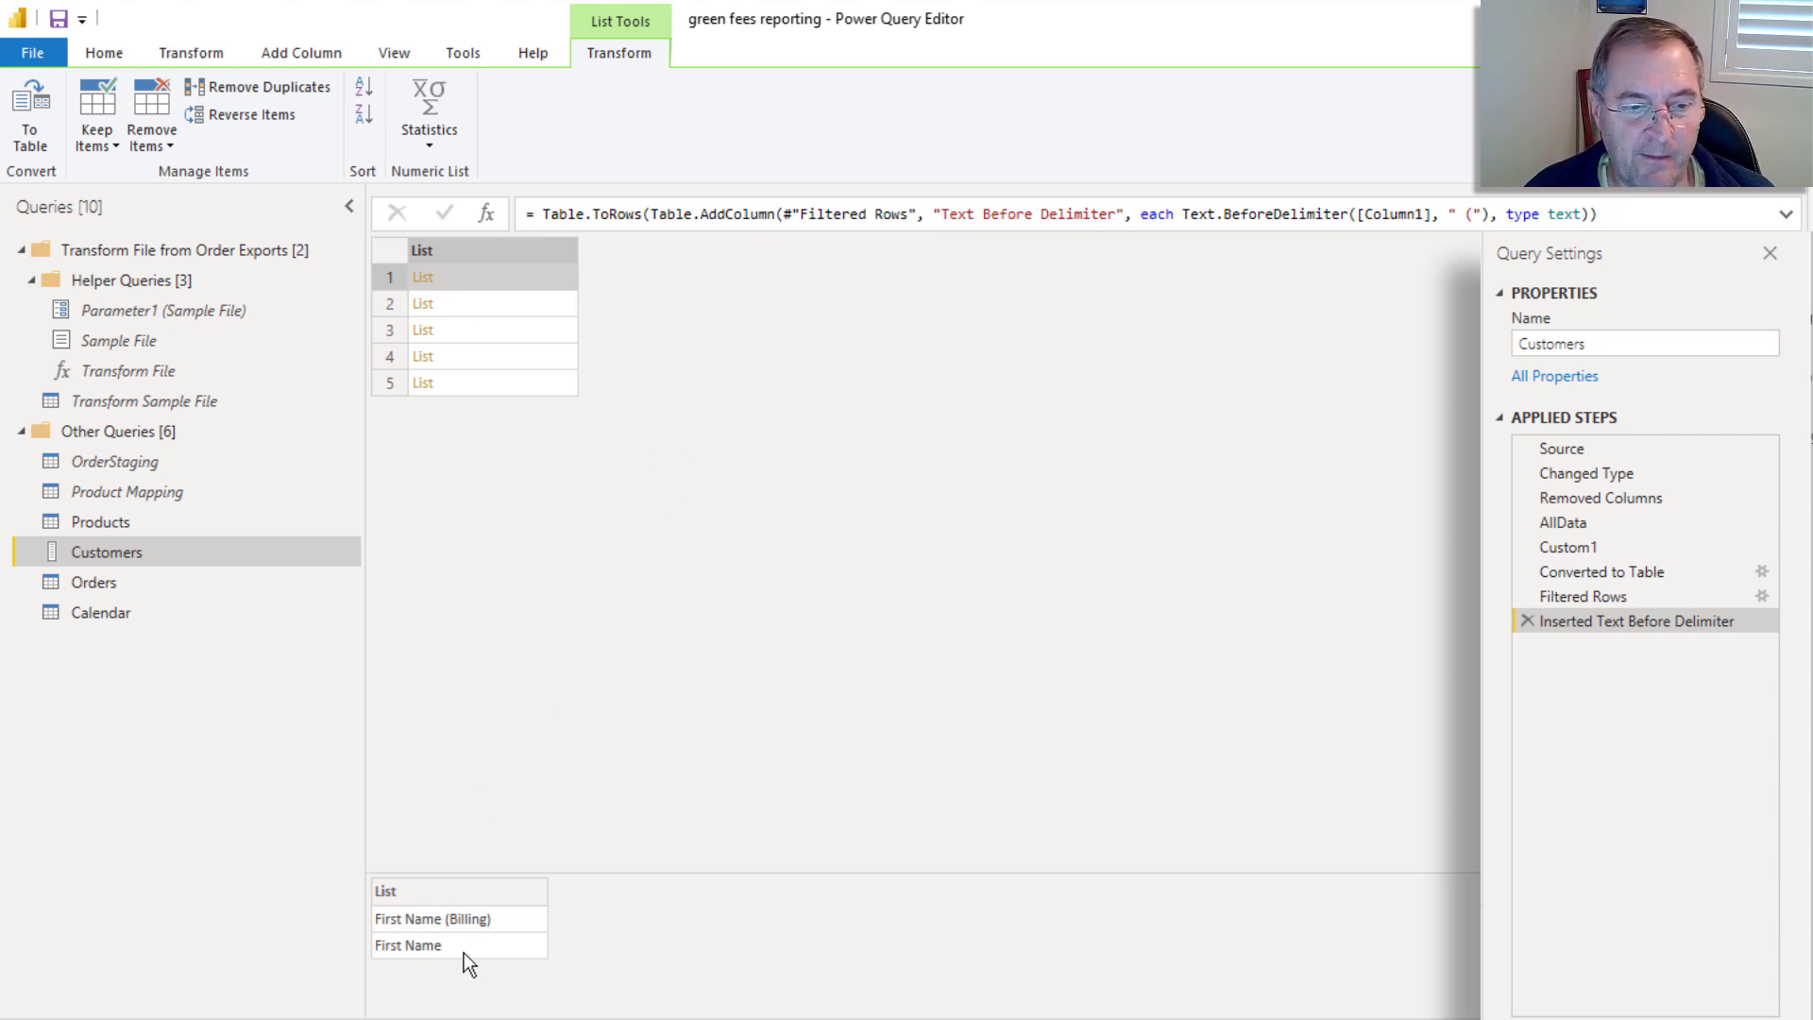
Step: Preview each of the five List rows to check the old and new name pairs
{"action": "left_click", "coordinate": [460, 303]}
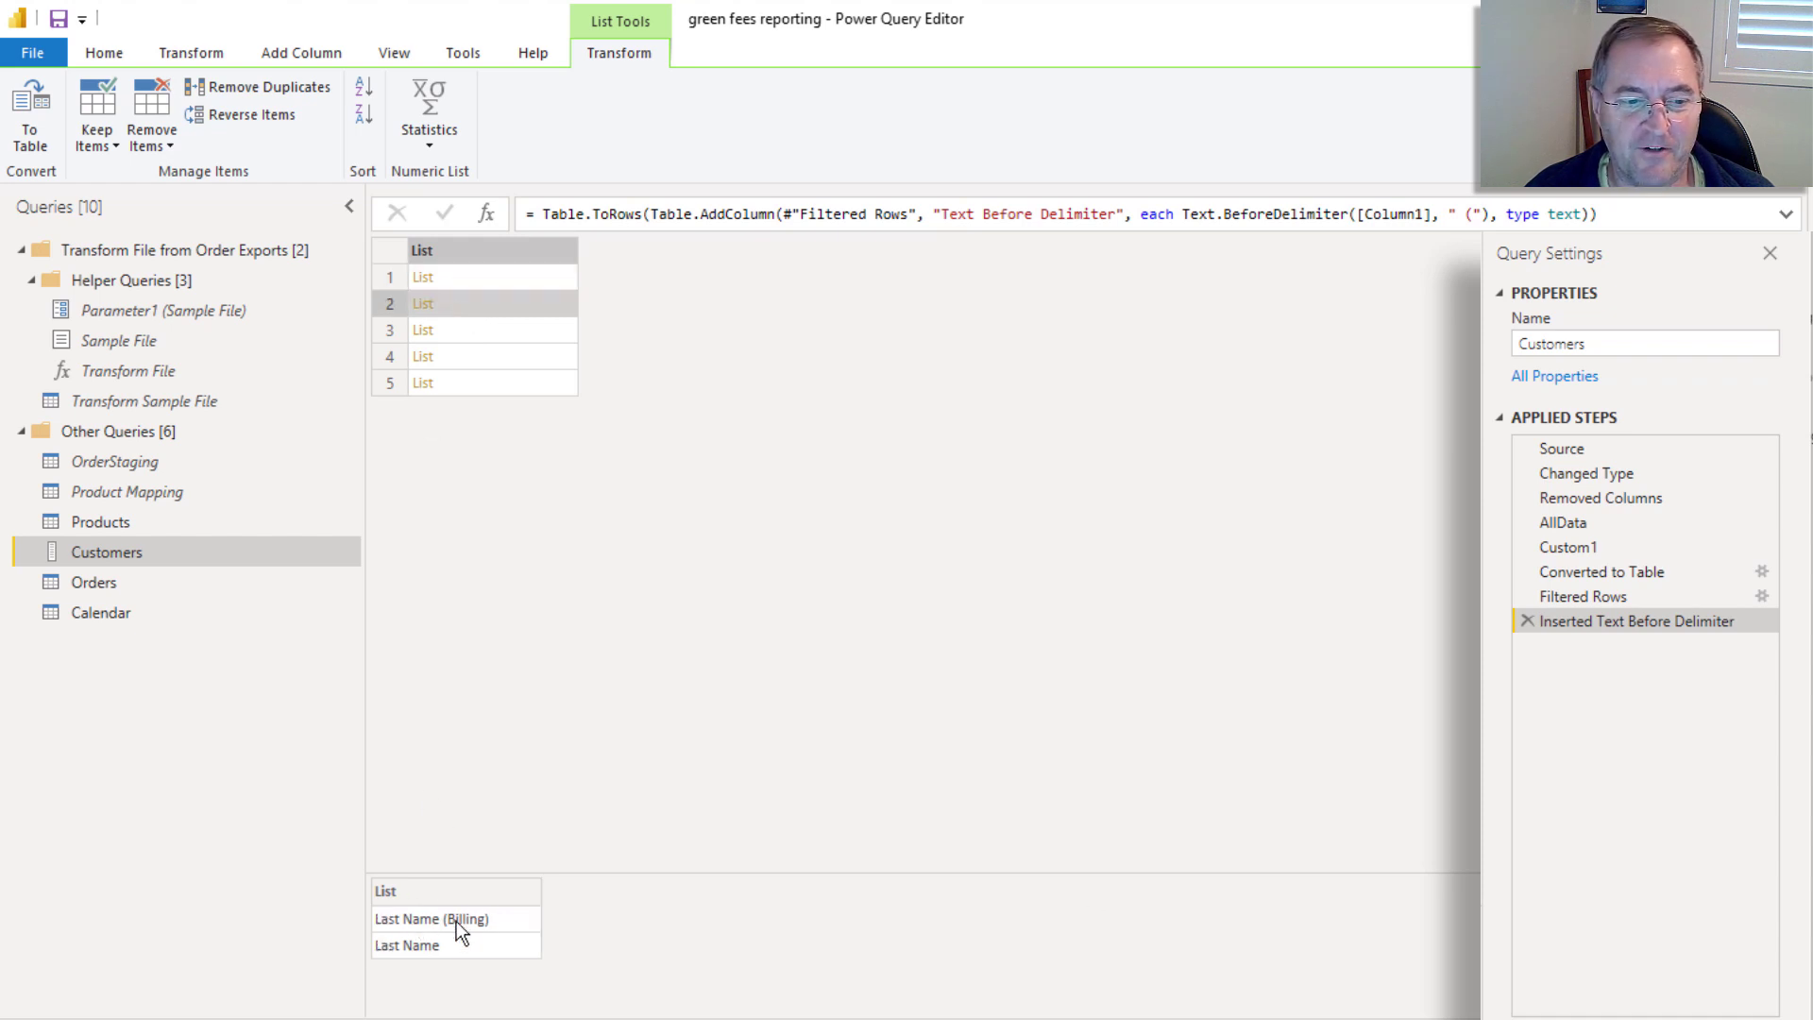
{"action": "left_click", "coordinate": [479, 330]}
{"action": "left_click", "coordinate": [479, 357]}
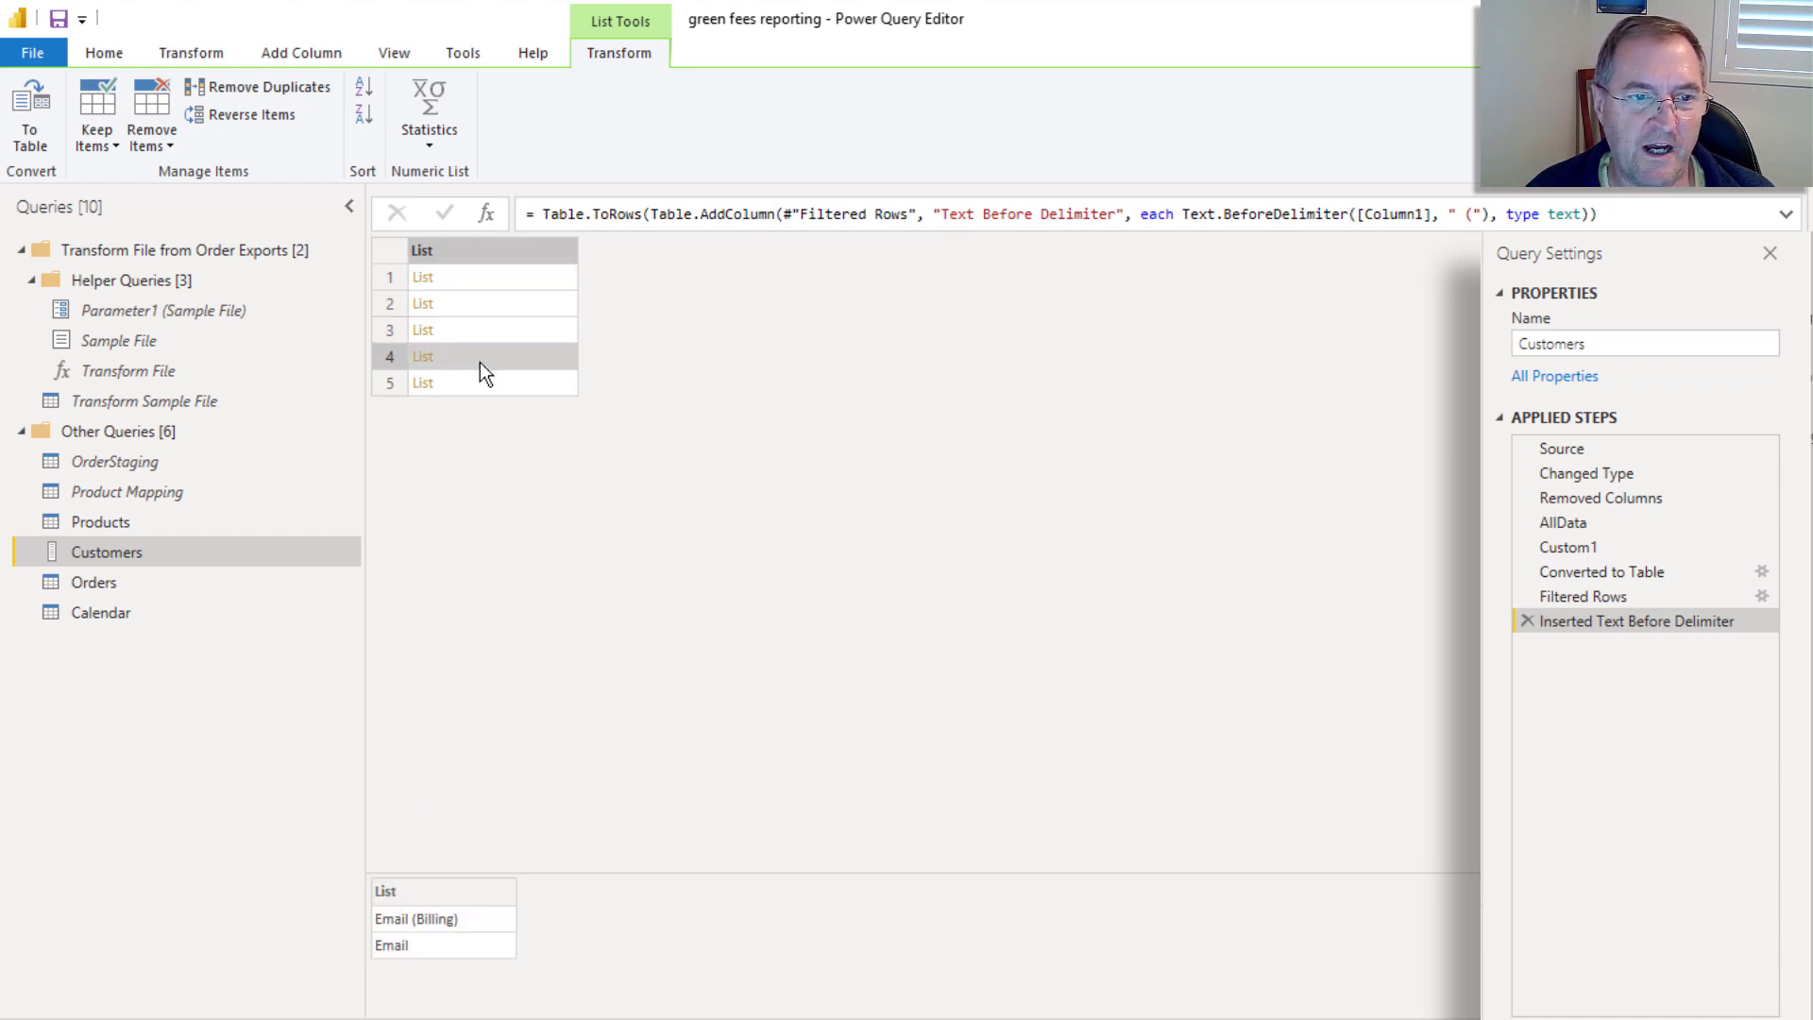
{"action": "left_click", "coordinate": [495, 384]}
{"action": "left_click", "coordinate": [492, 279]}
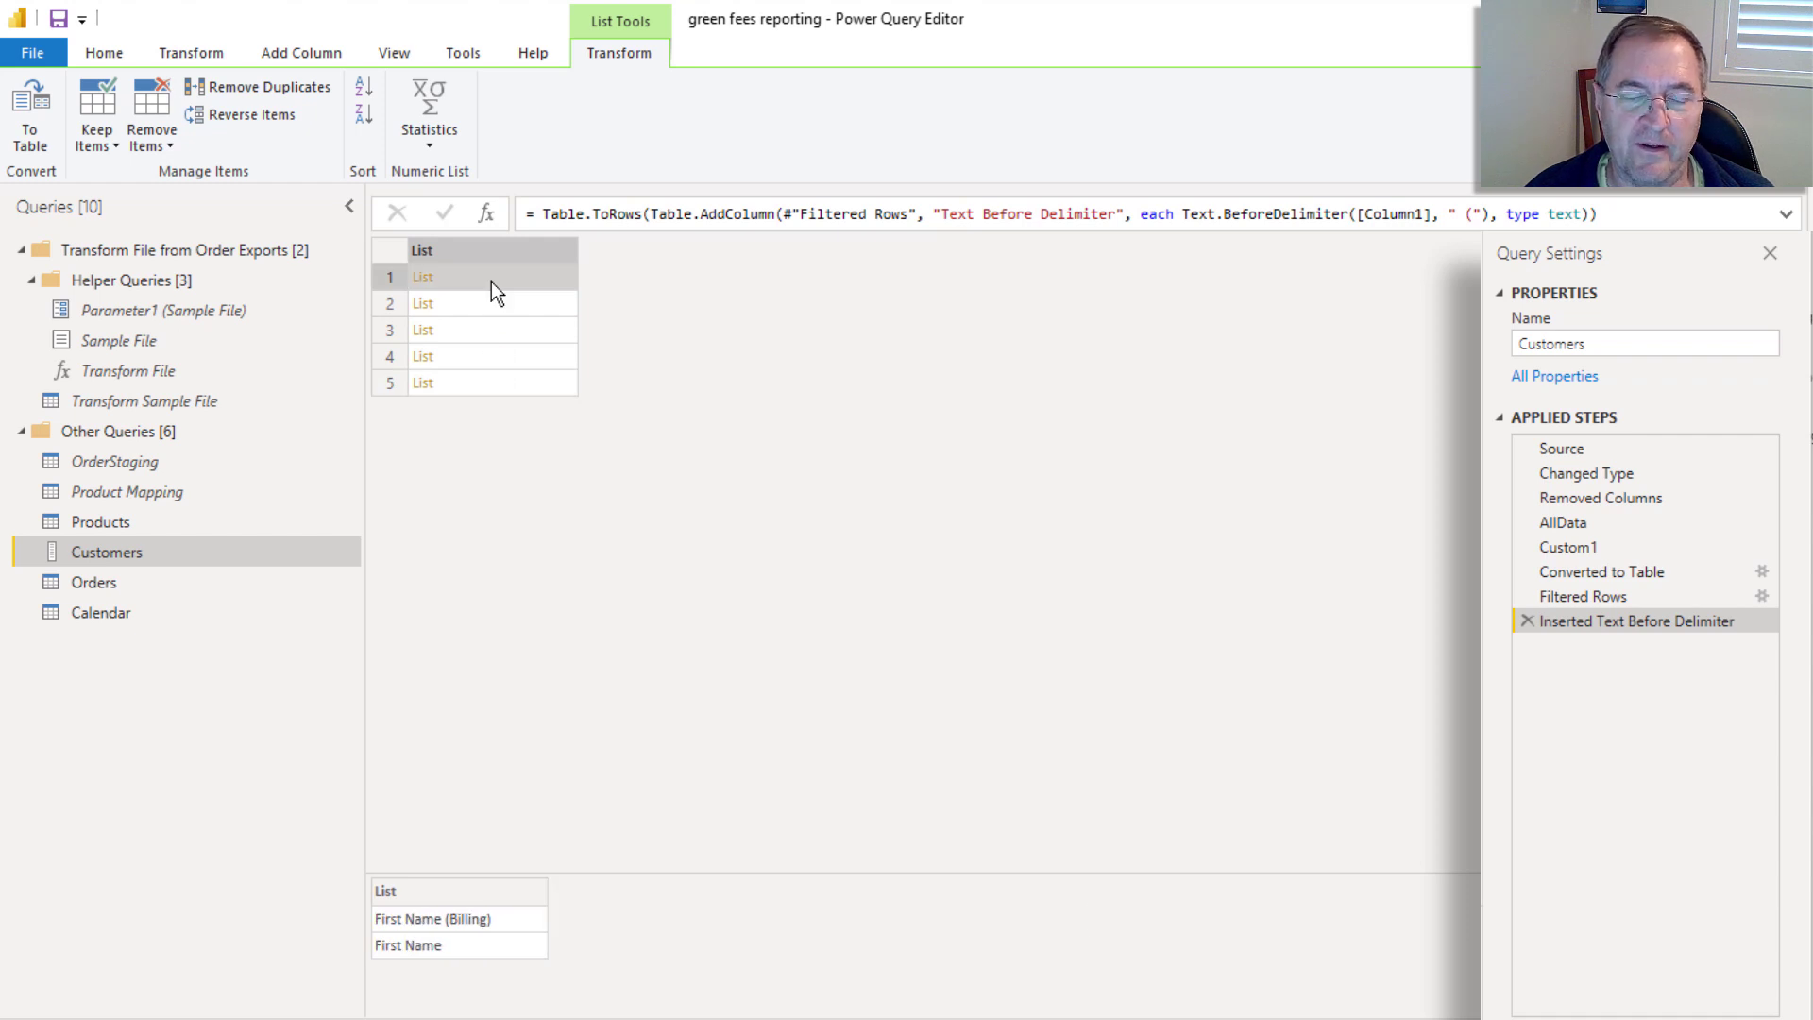
{"action": "left_click", "coordinate": [449, 303]}
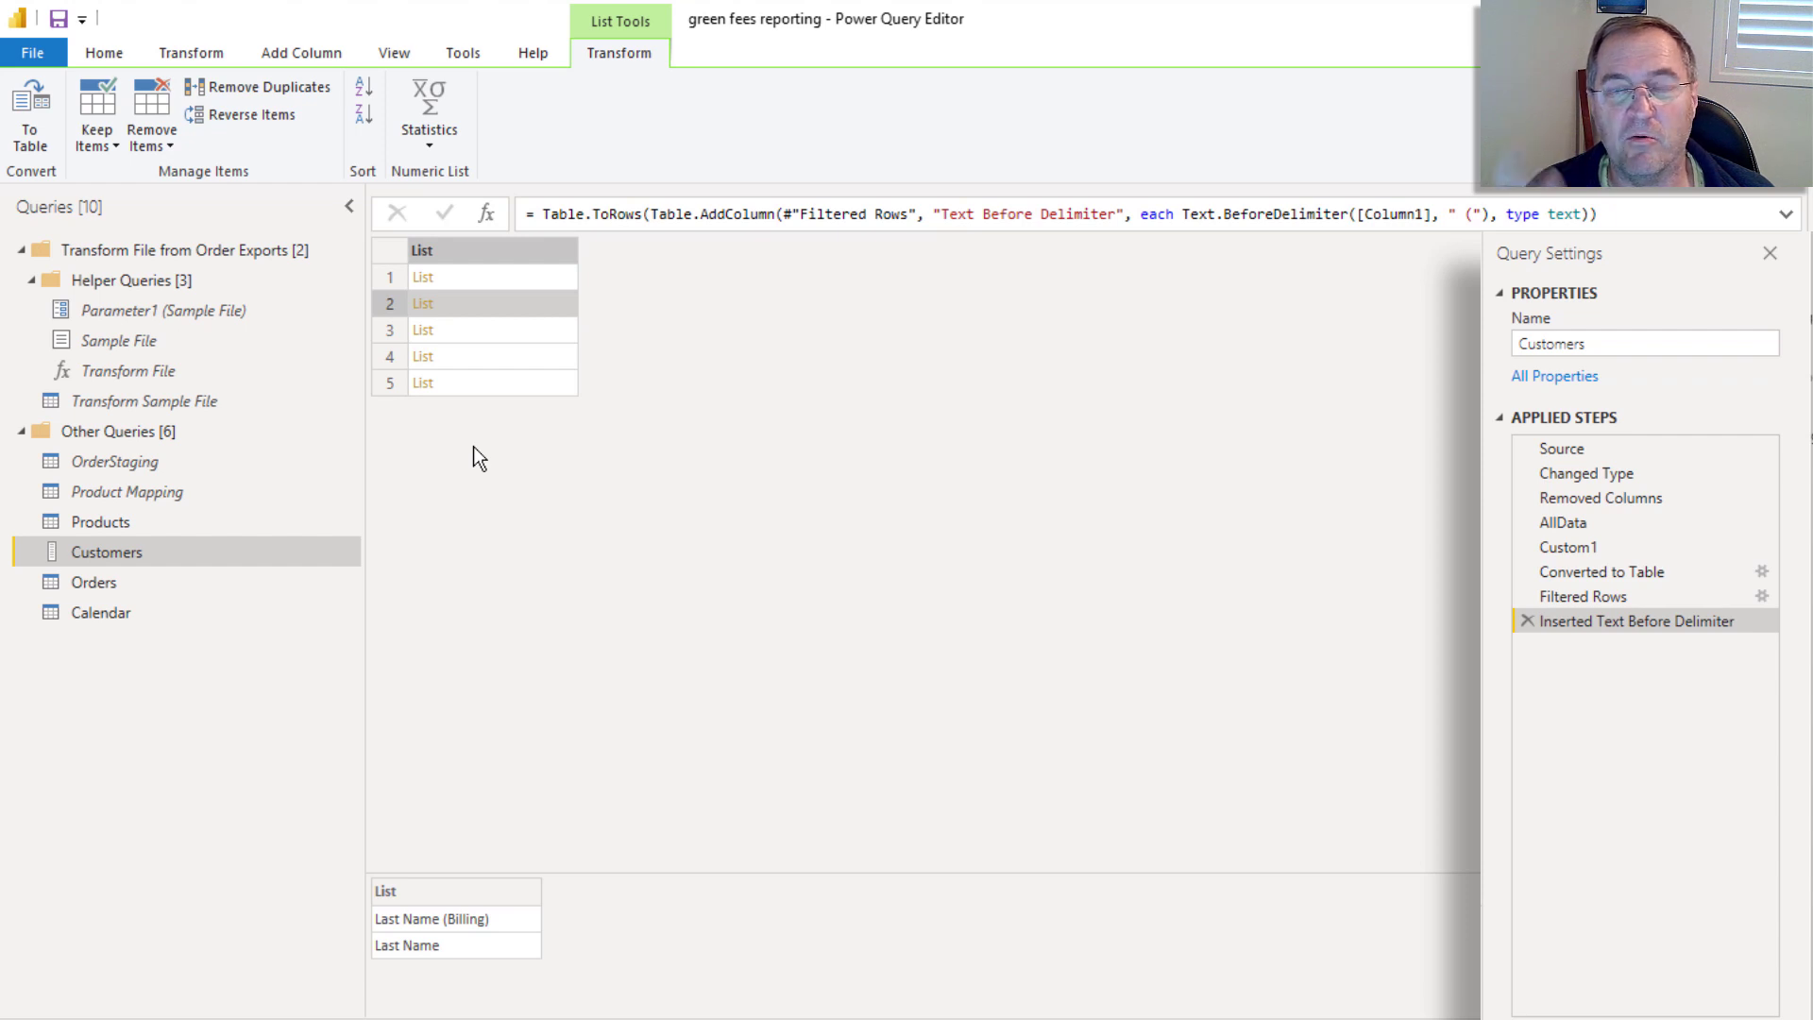
Step: Rename the Inserted Text Before Delimiter step to Changes
{"action": "right_click", "coordinate": [1648, 625]}
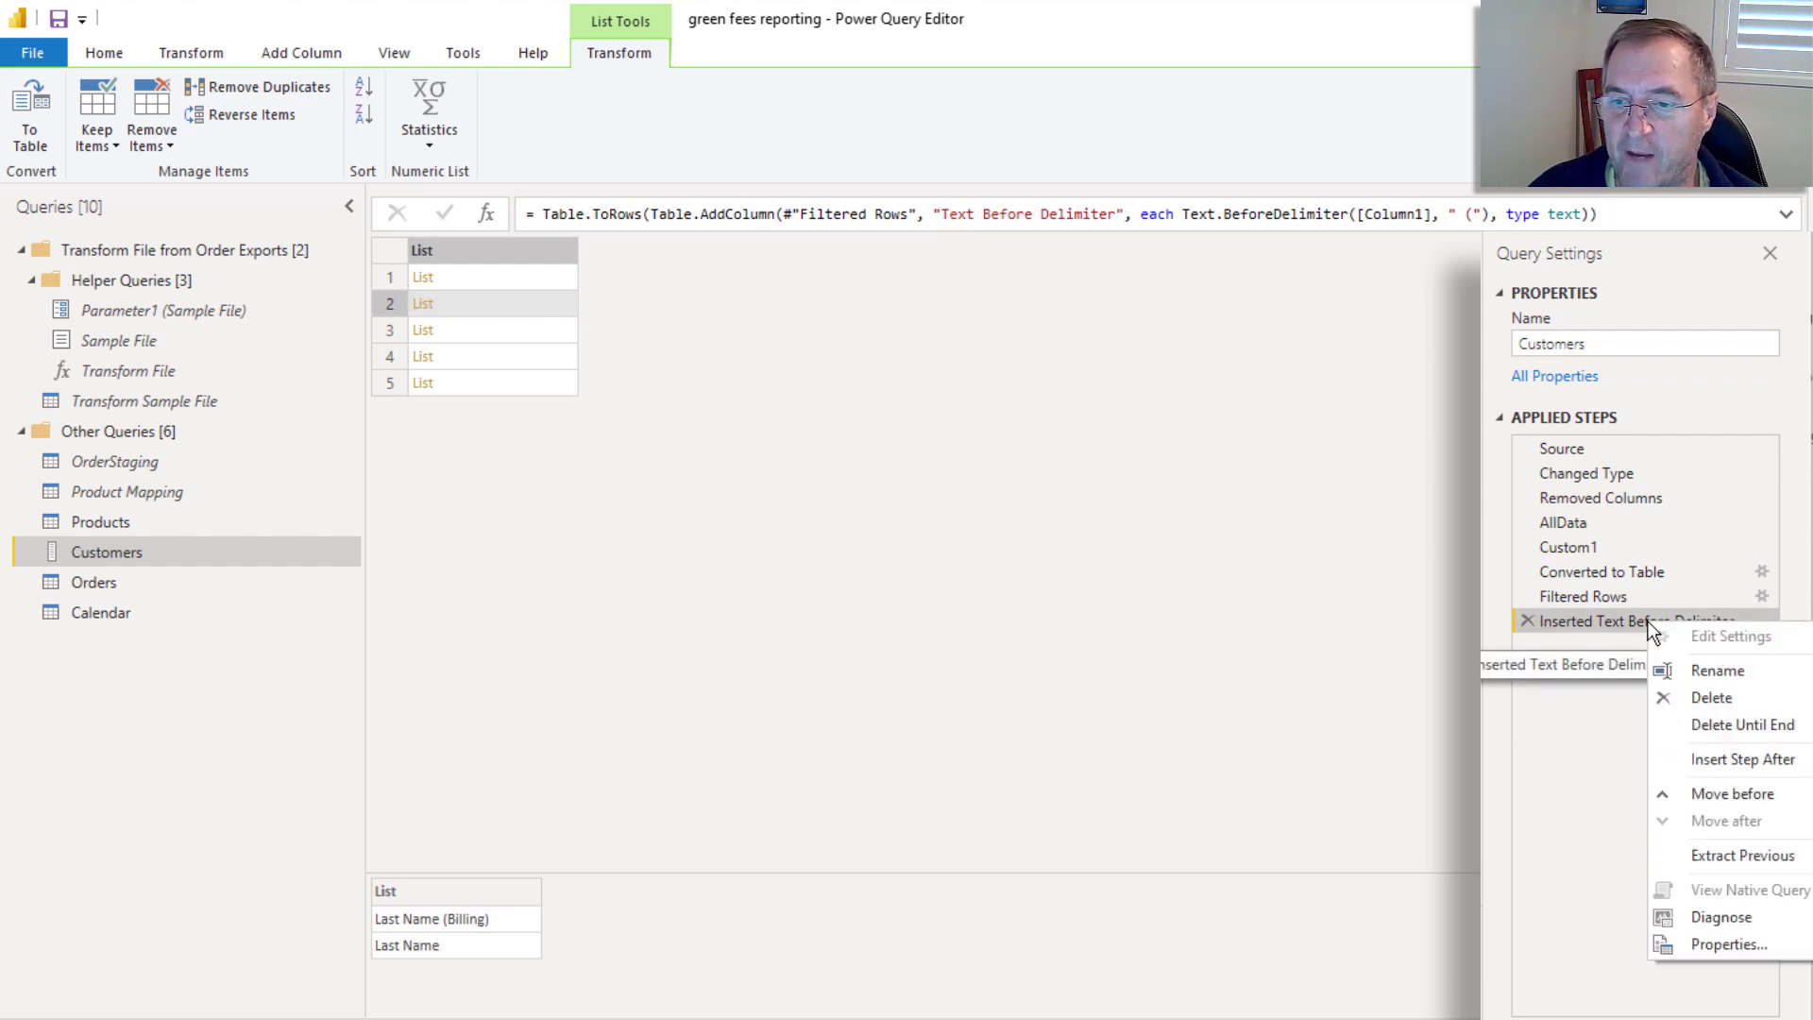
{"action": "left_click", "coordinate": [1694, 672]}
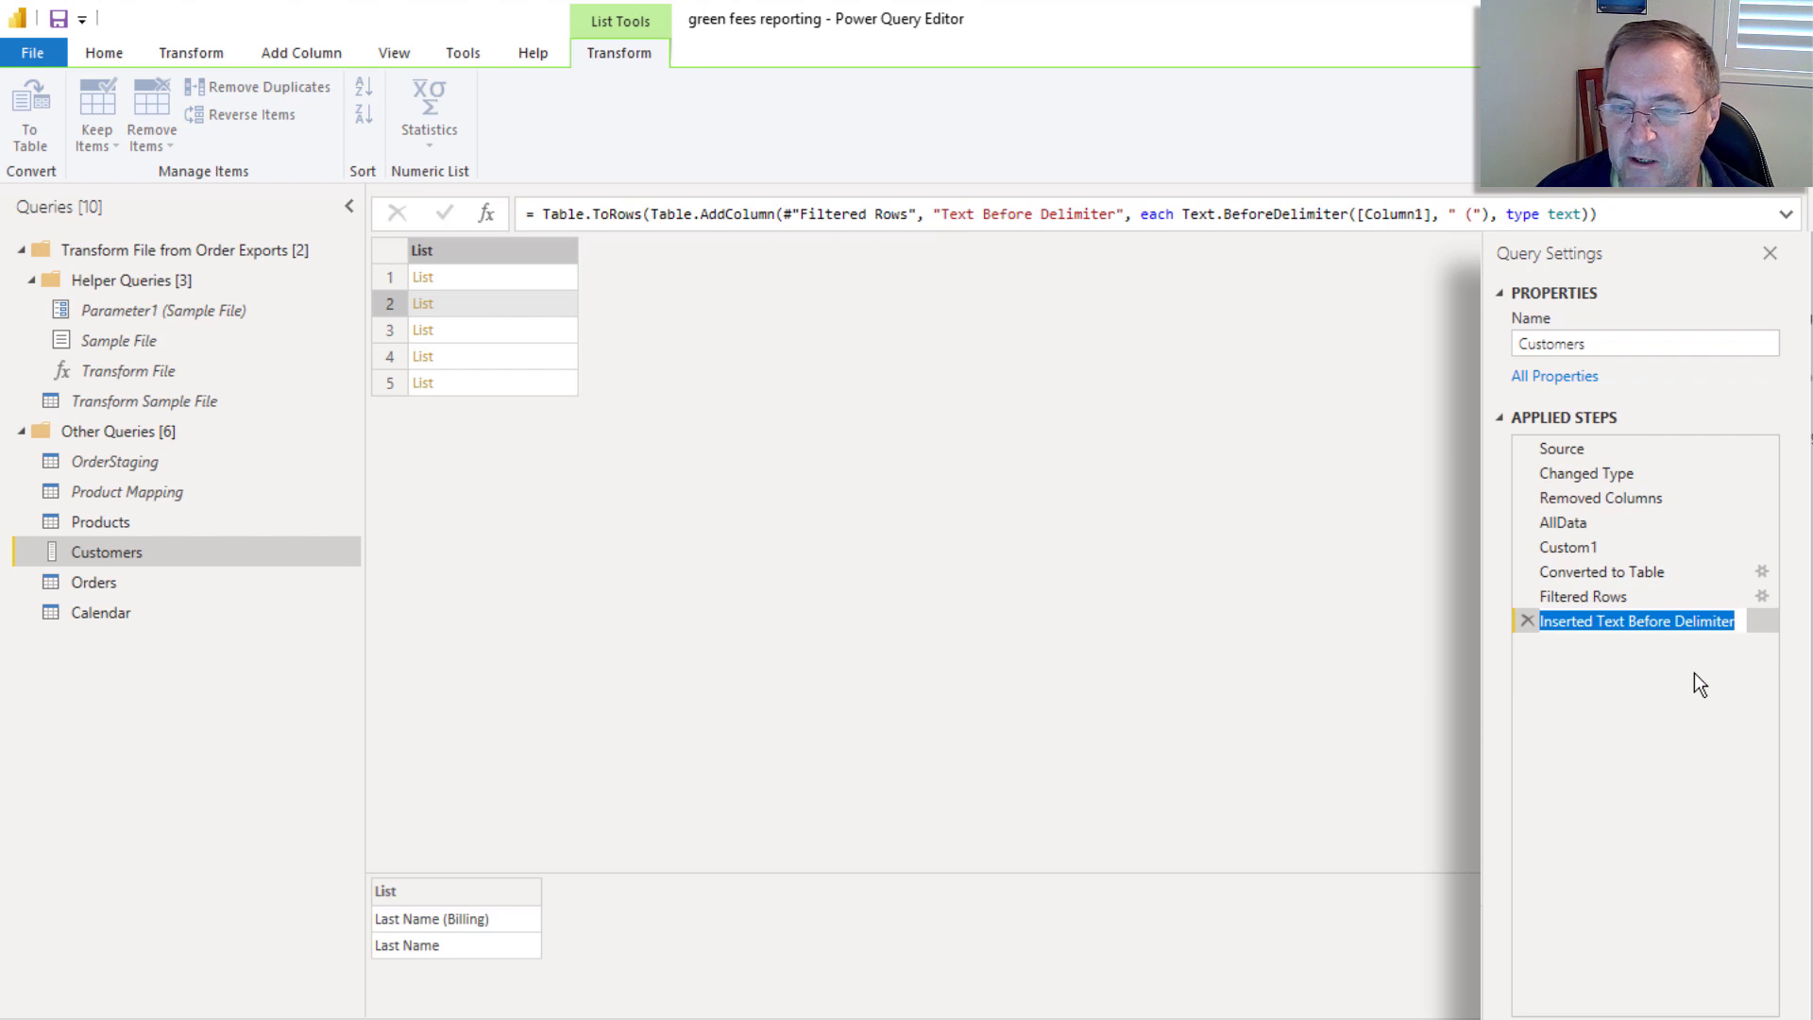
{"action": "type", "text": "Changes"}
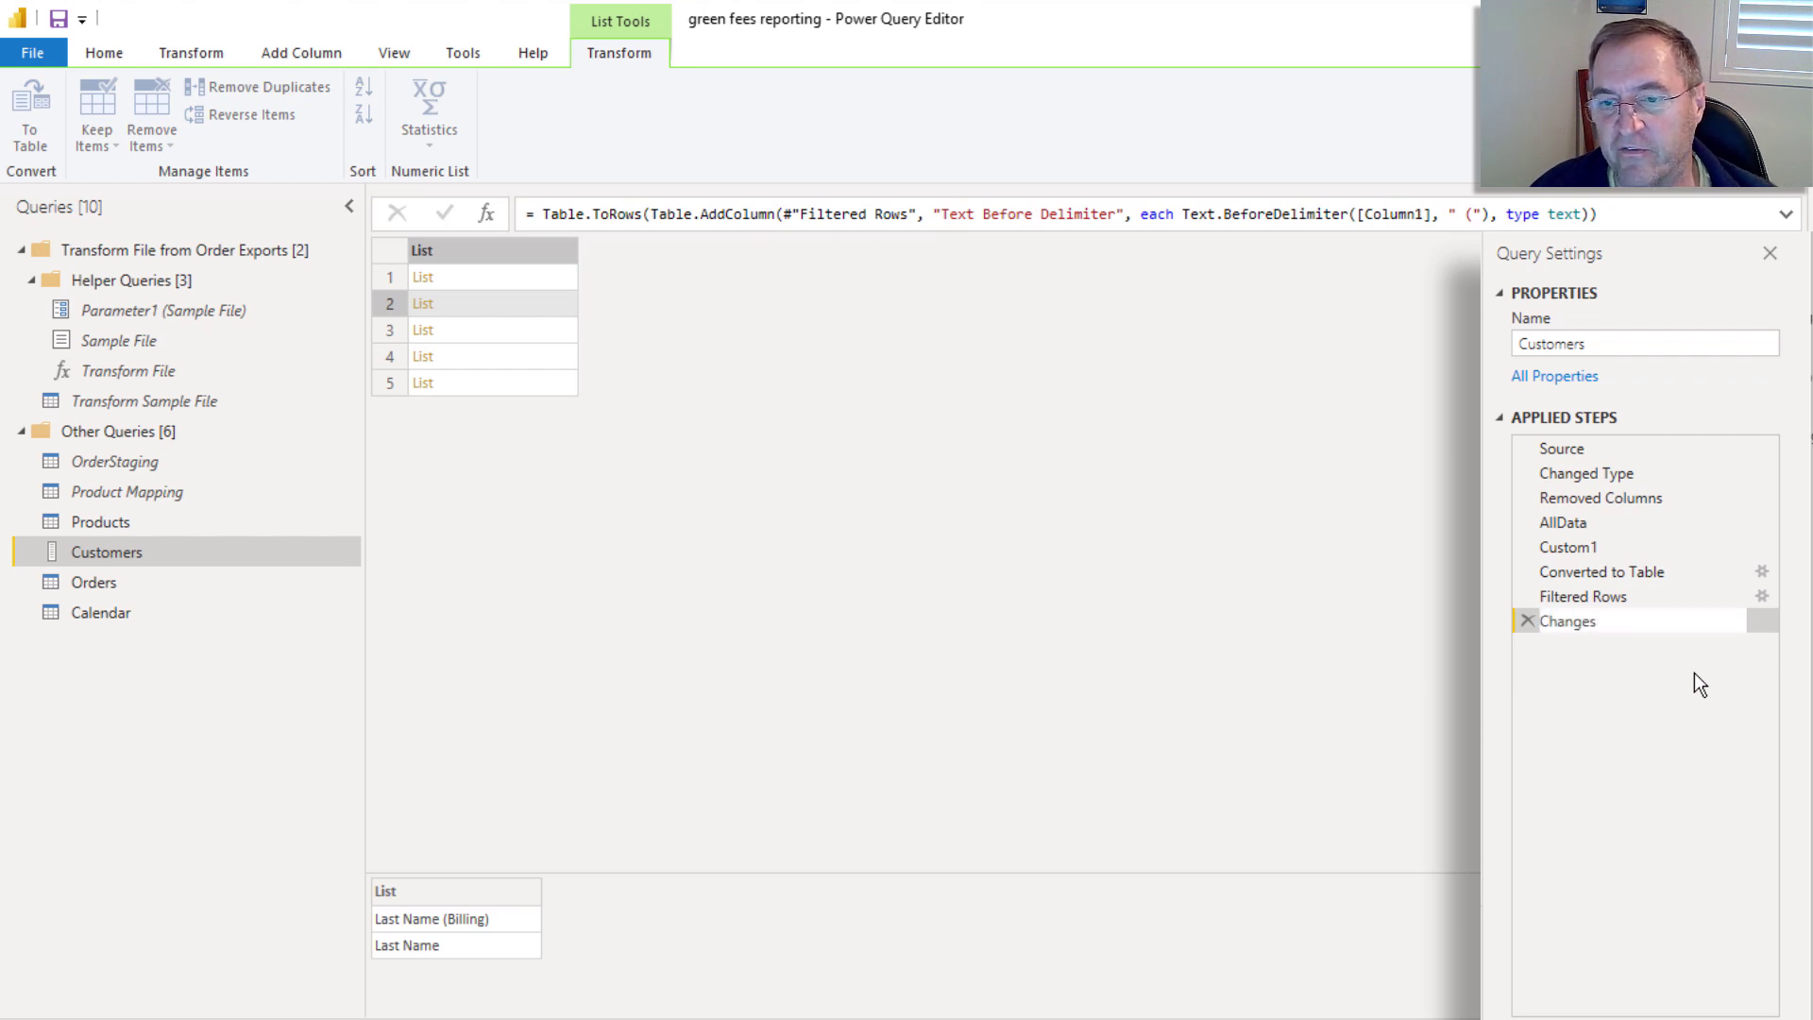
{"action": "key", "text": "Return"}
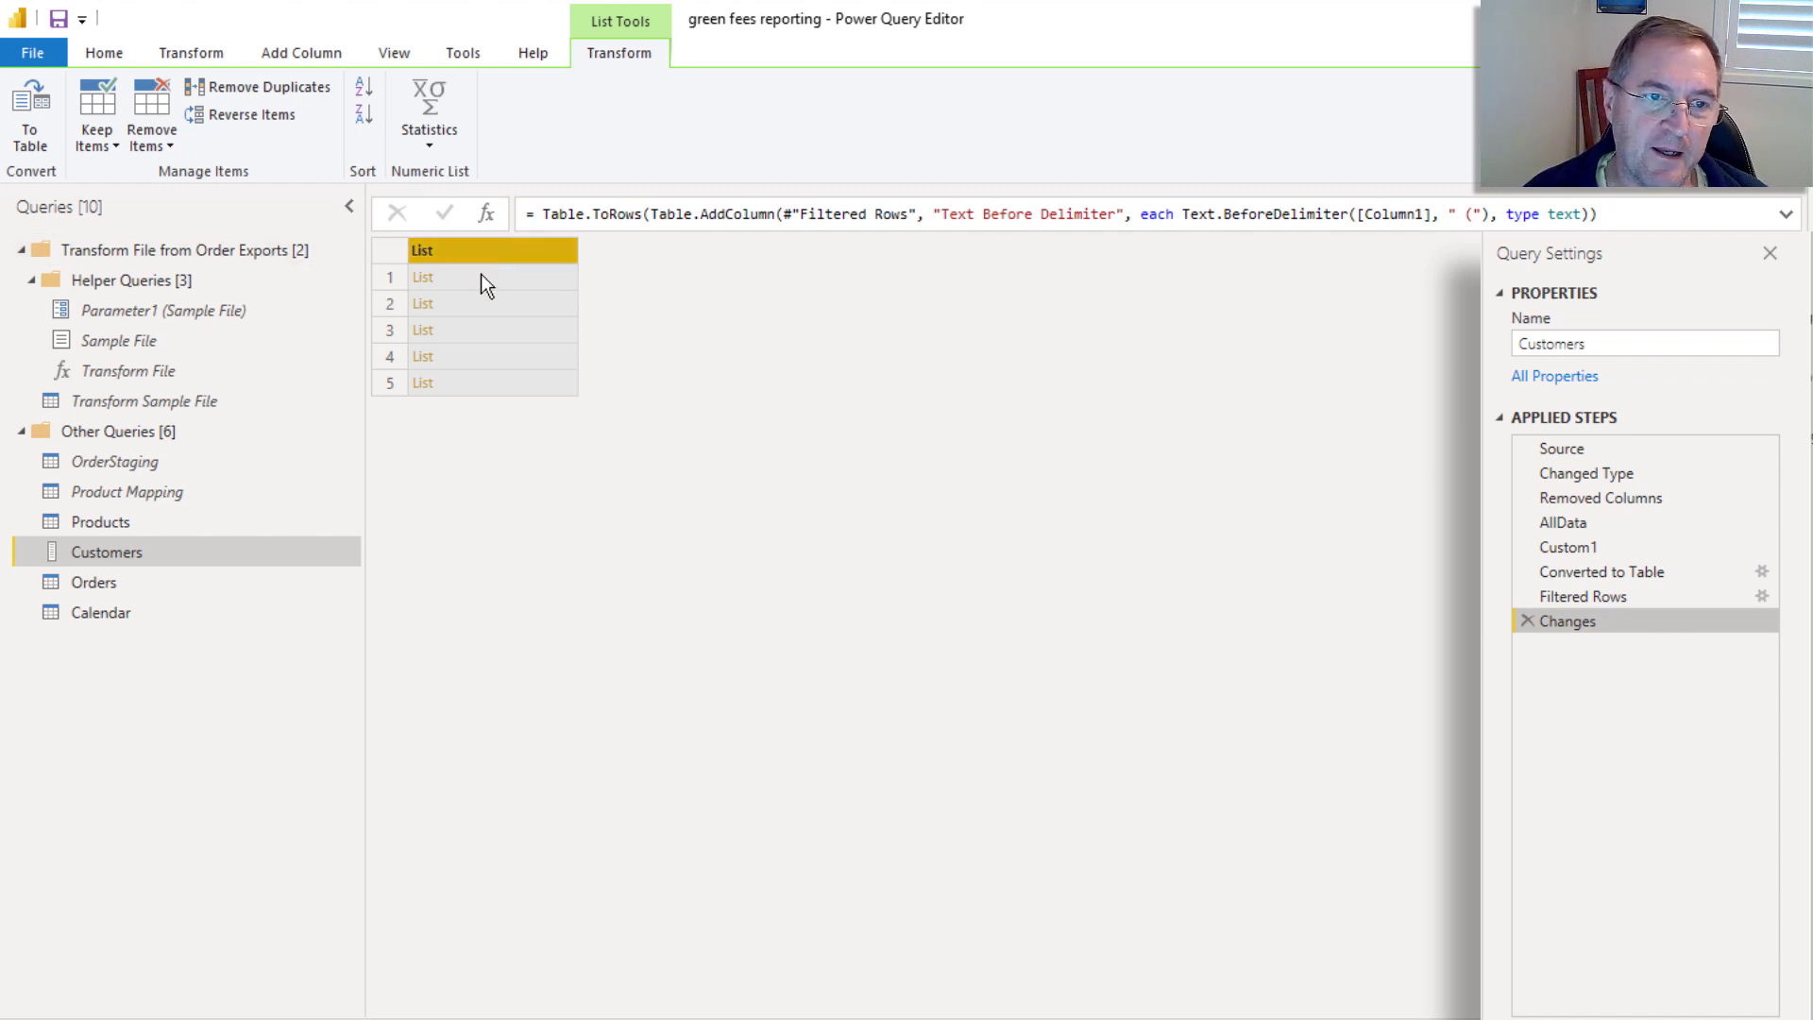
Step: Add a Custom2 step after Changes with formula = AllData, showing the full customer table
{"action": "left_click", "coordinate": [1586, 525]}
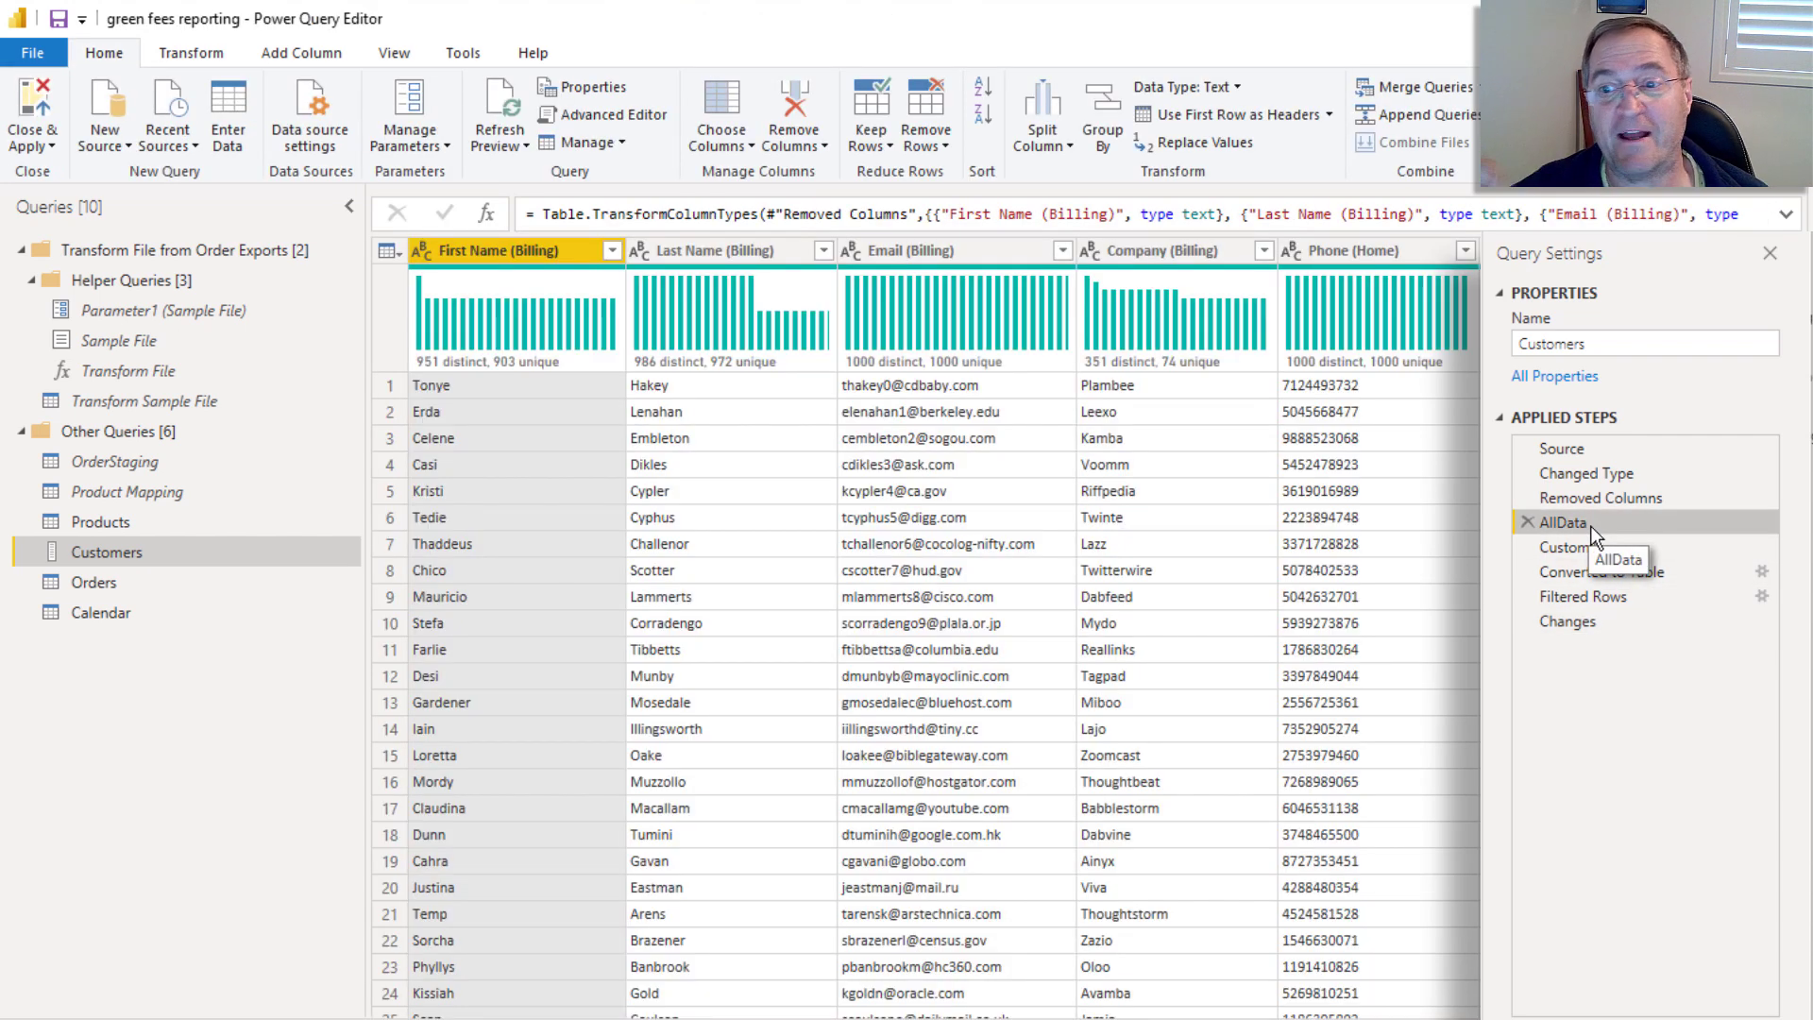
{"action": "left_click", "coordinate": [1605, 621]}
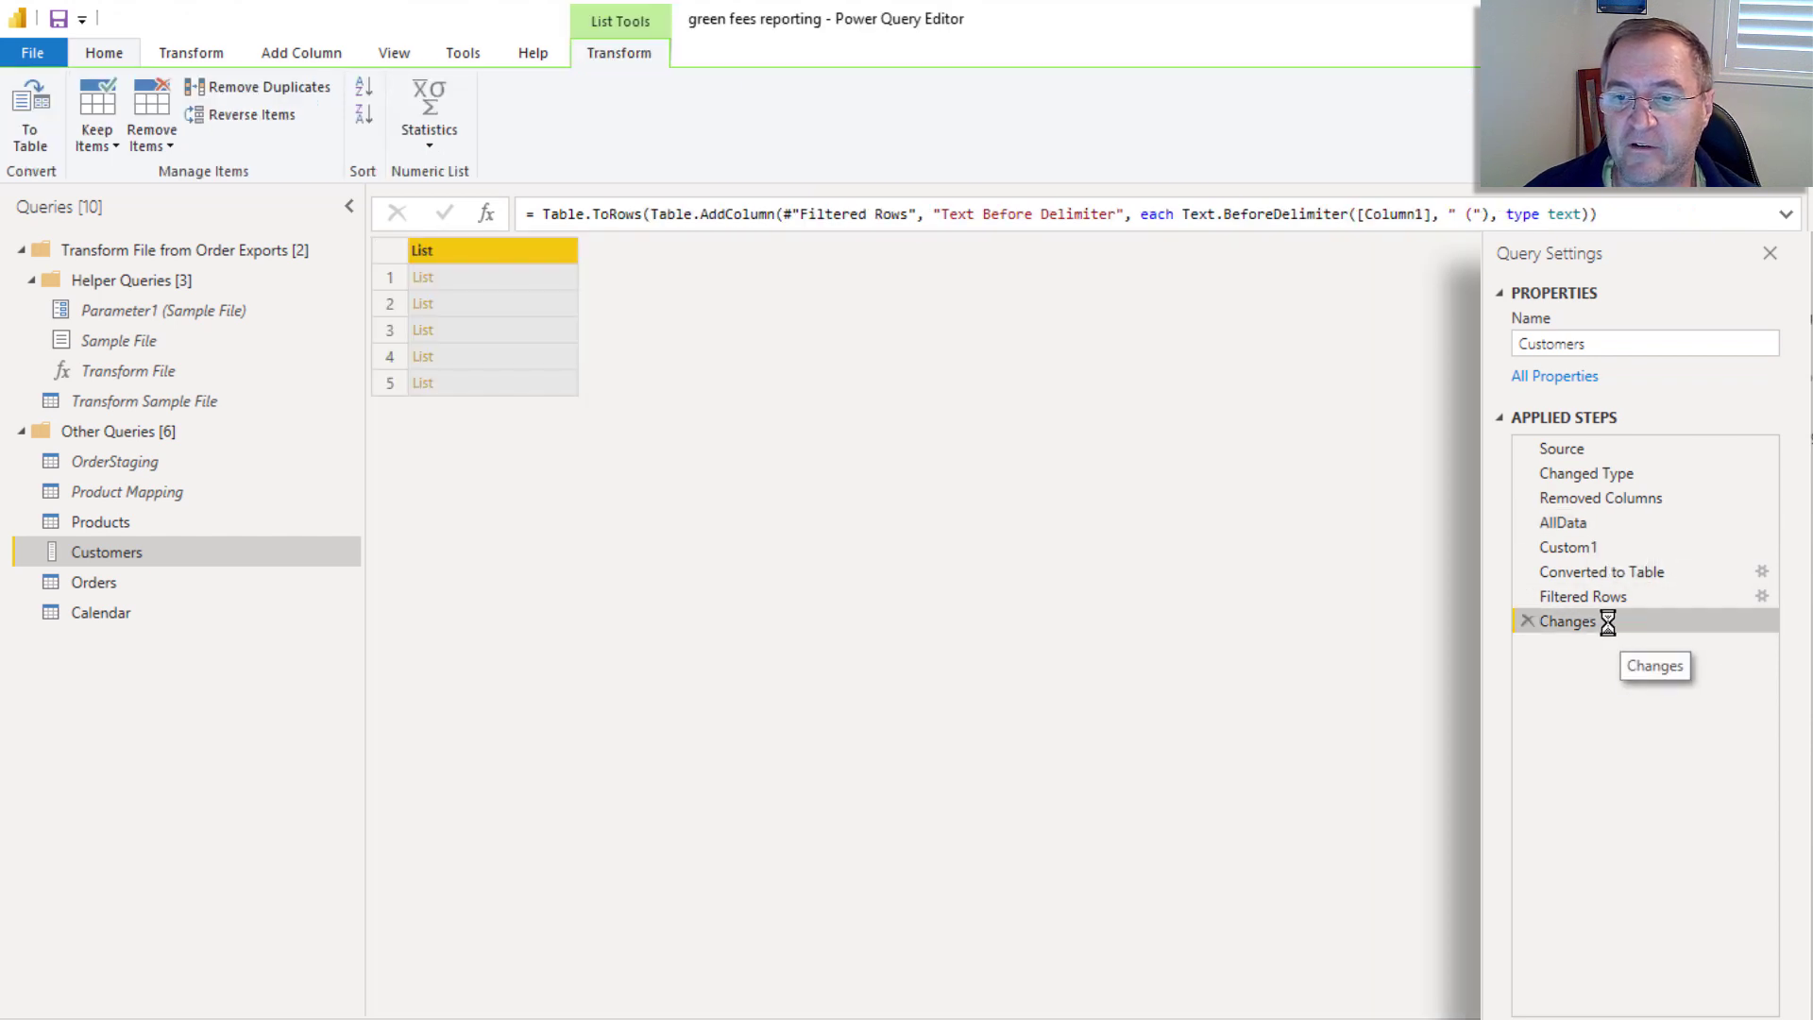
{"action": "left_click", "coordinate": [489, 213]}
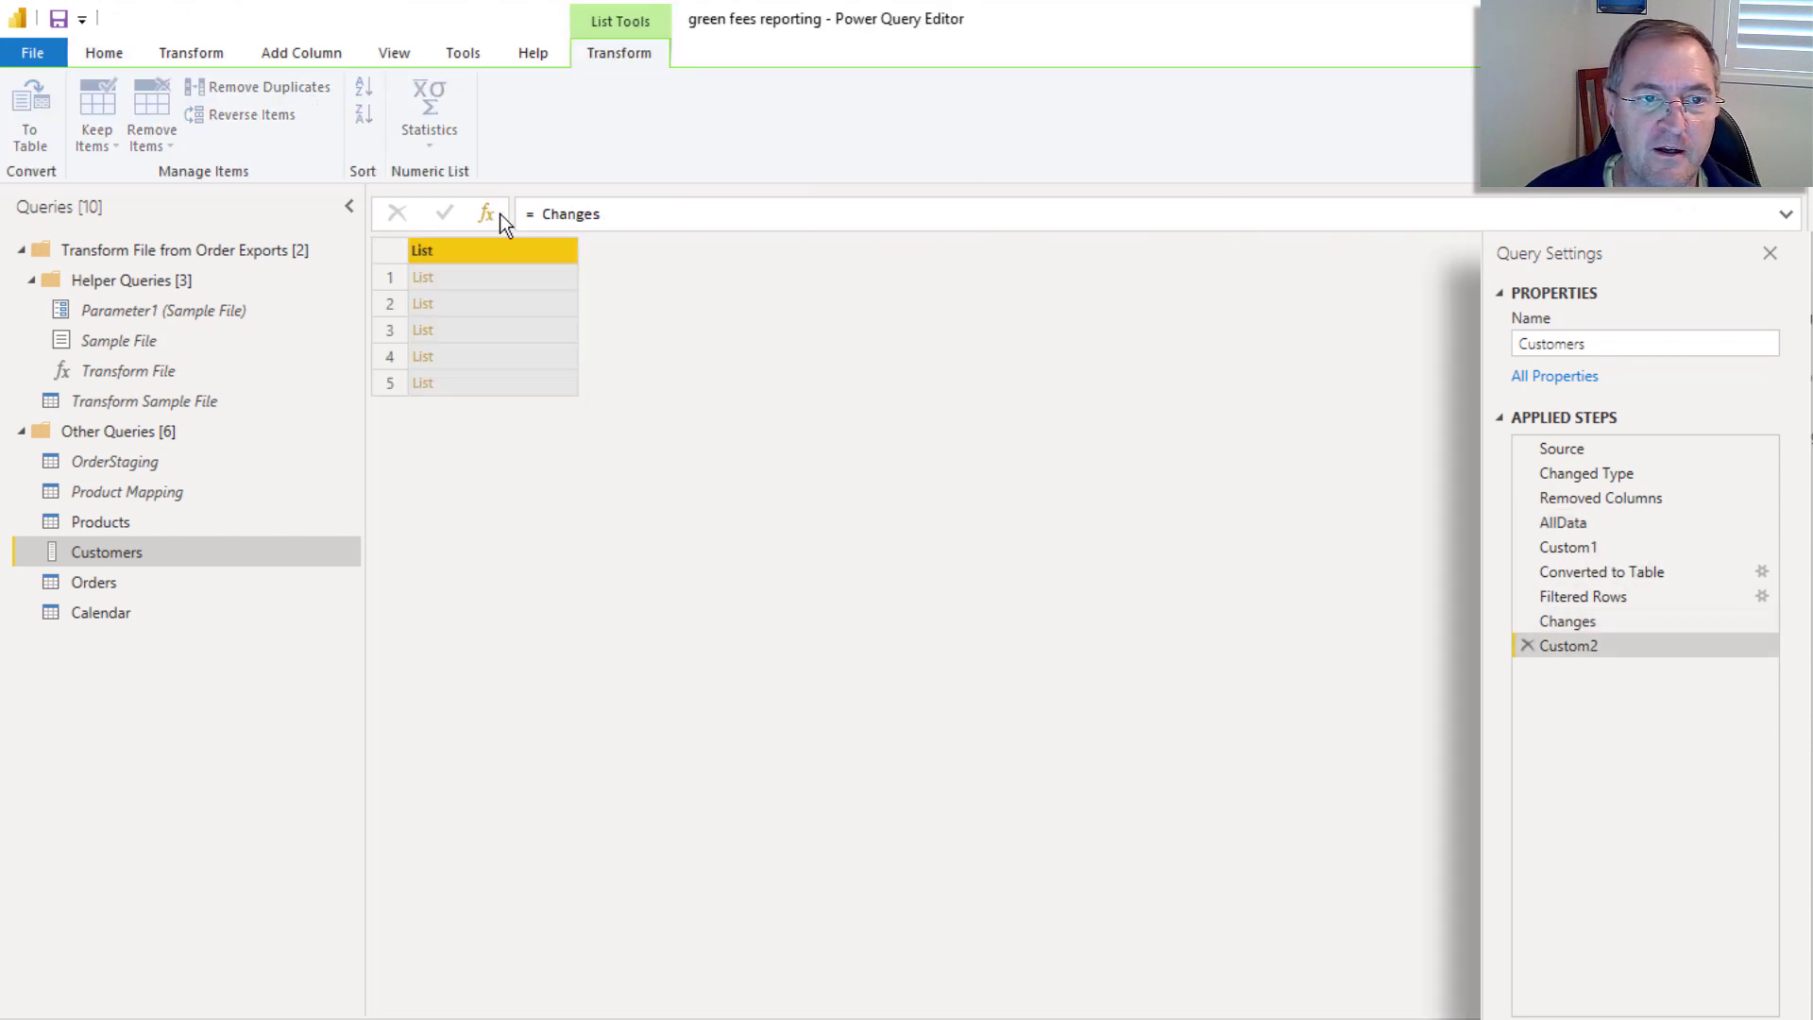
{"action": "left_click", "coordinate": [556, 214]}
{"action": "double_click", "coordinate": [557, 215]}
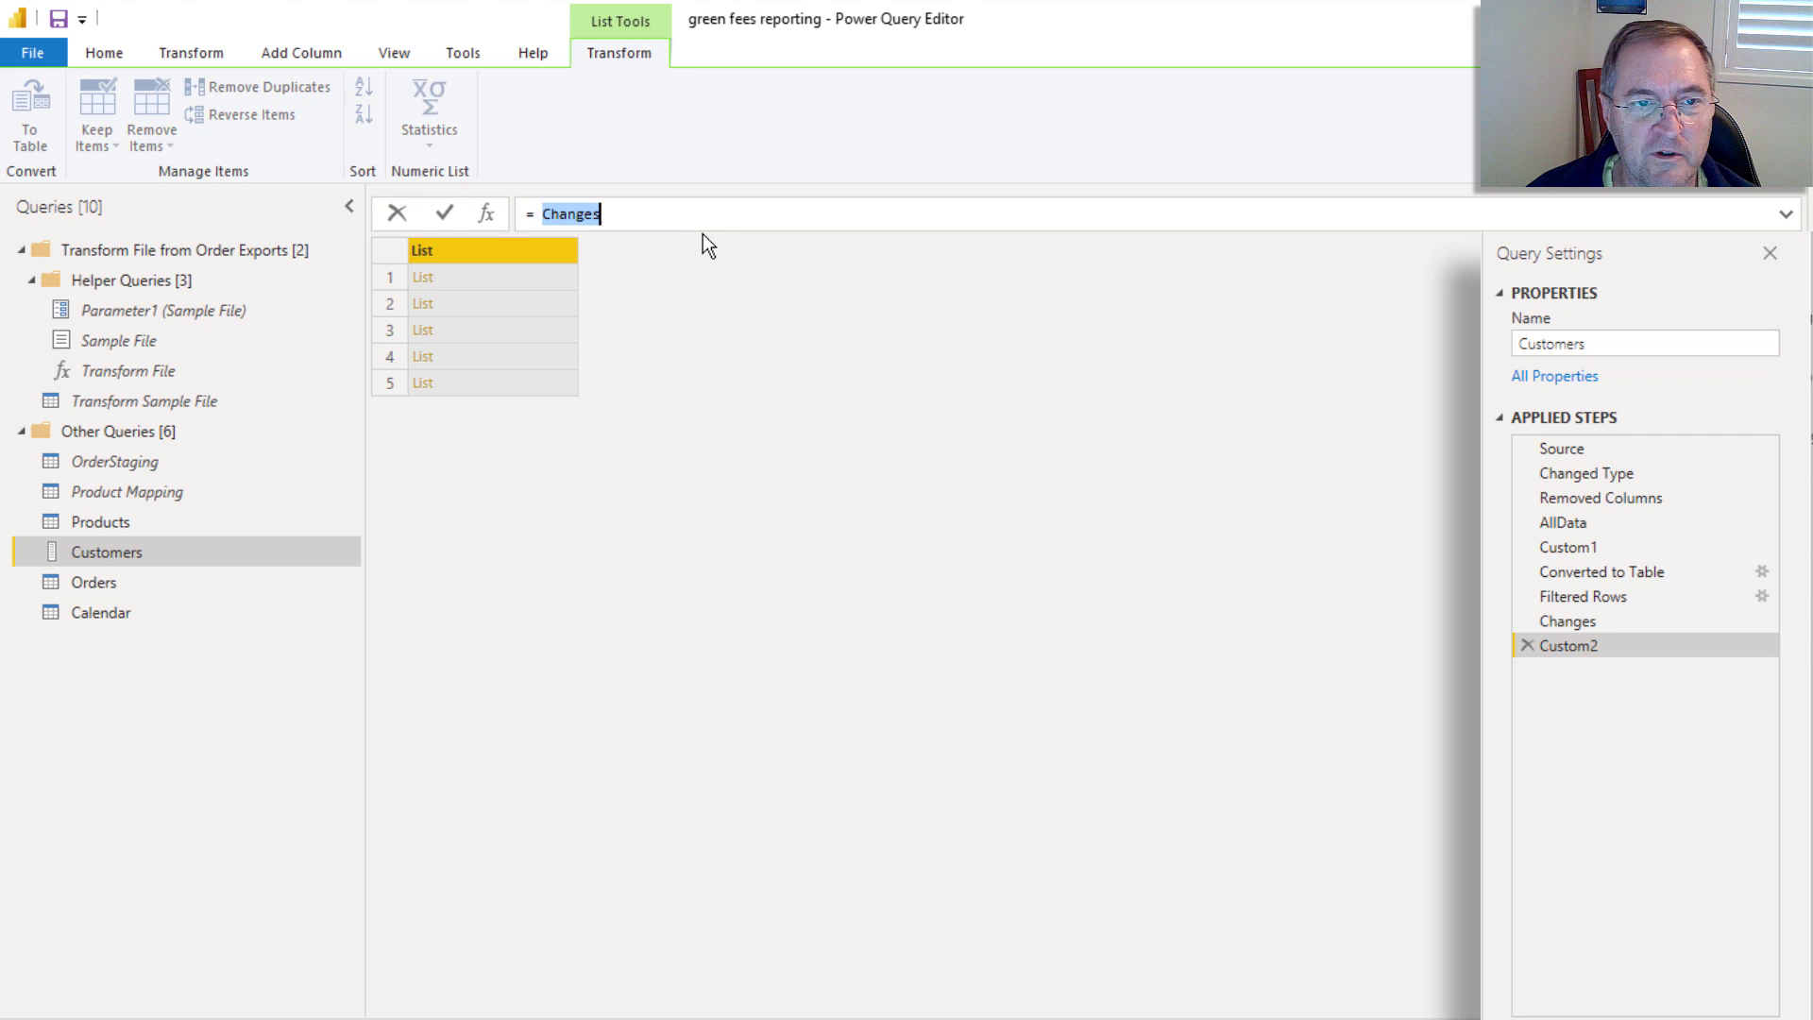
{"action": "type", "text": "AllData"}
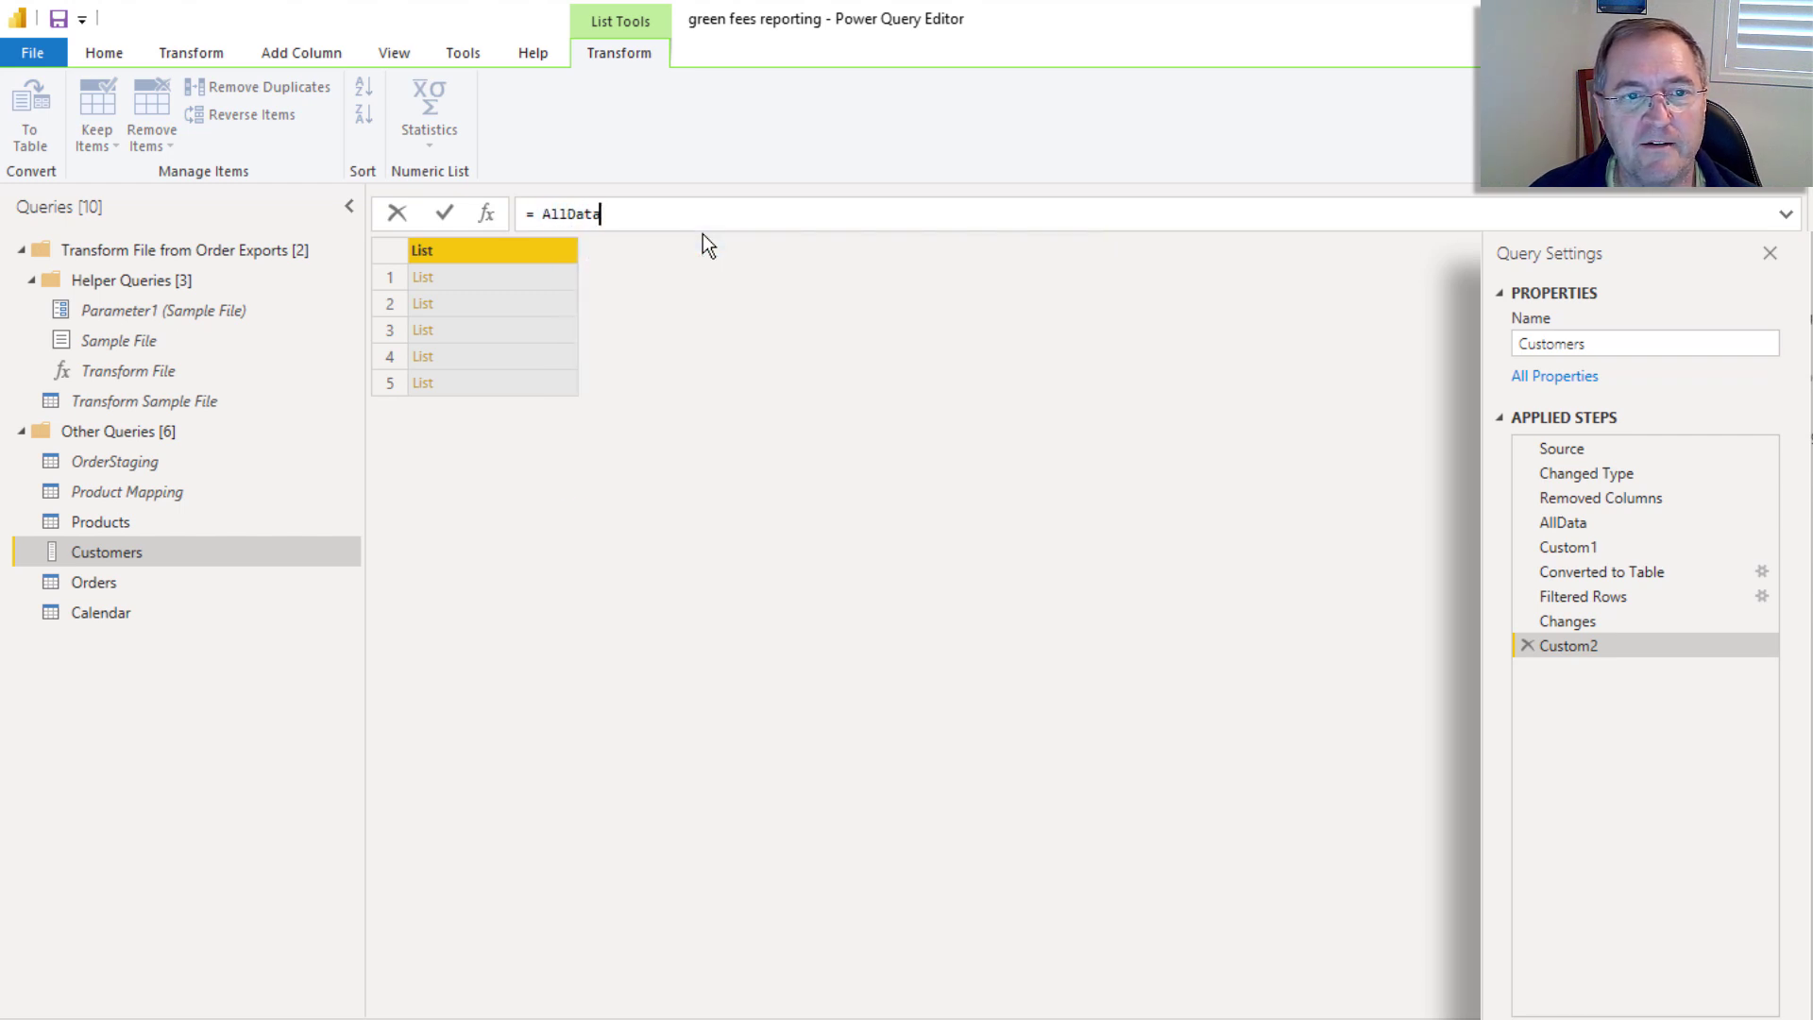
{"action": "key", "text": "Return"}
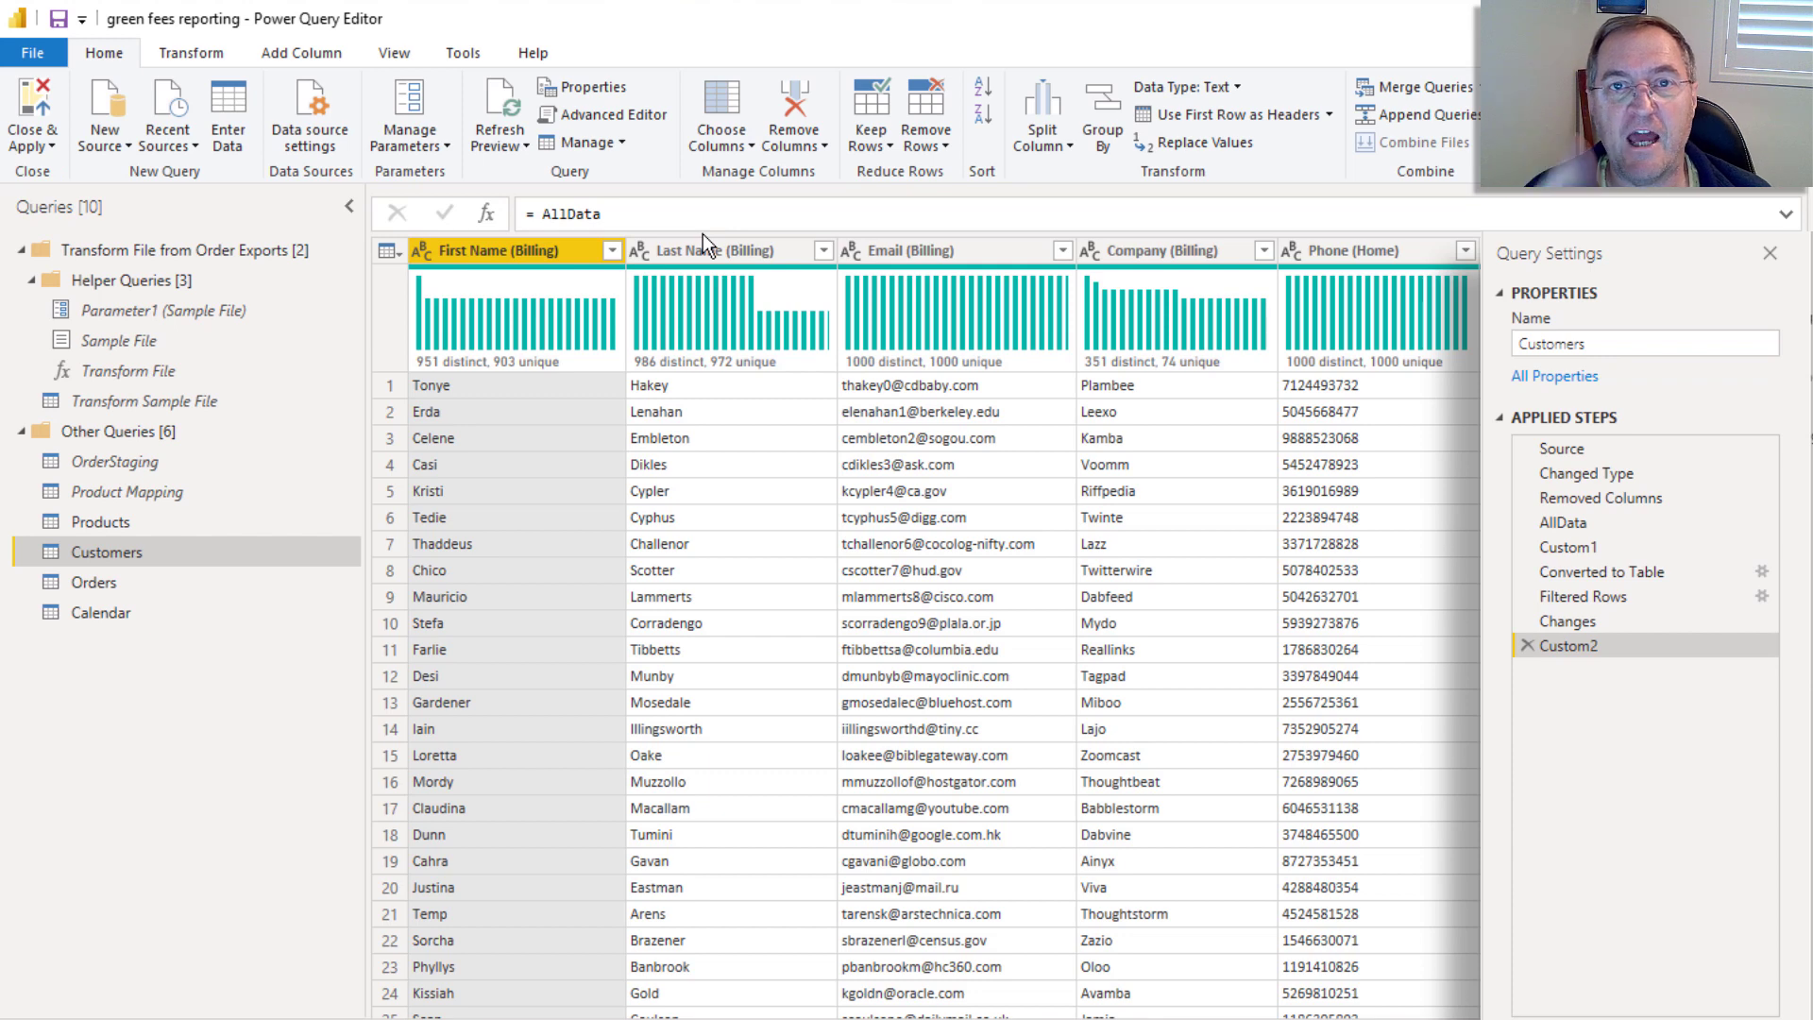
{"action": "left_click", "coordinate": [1578, 620]}
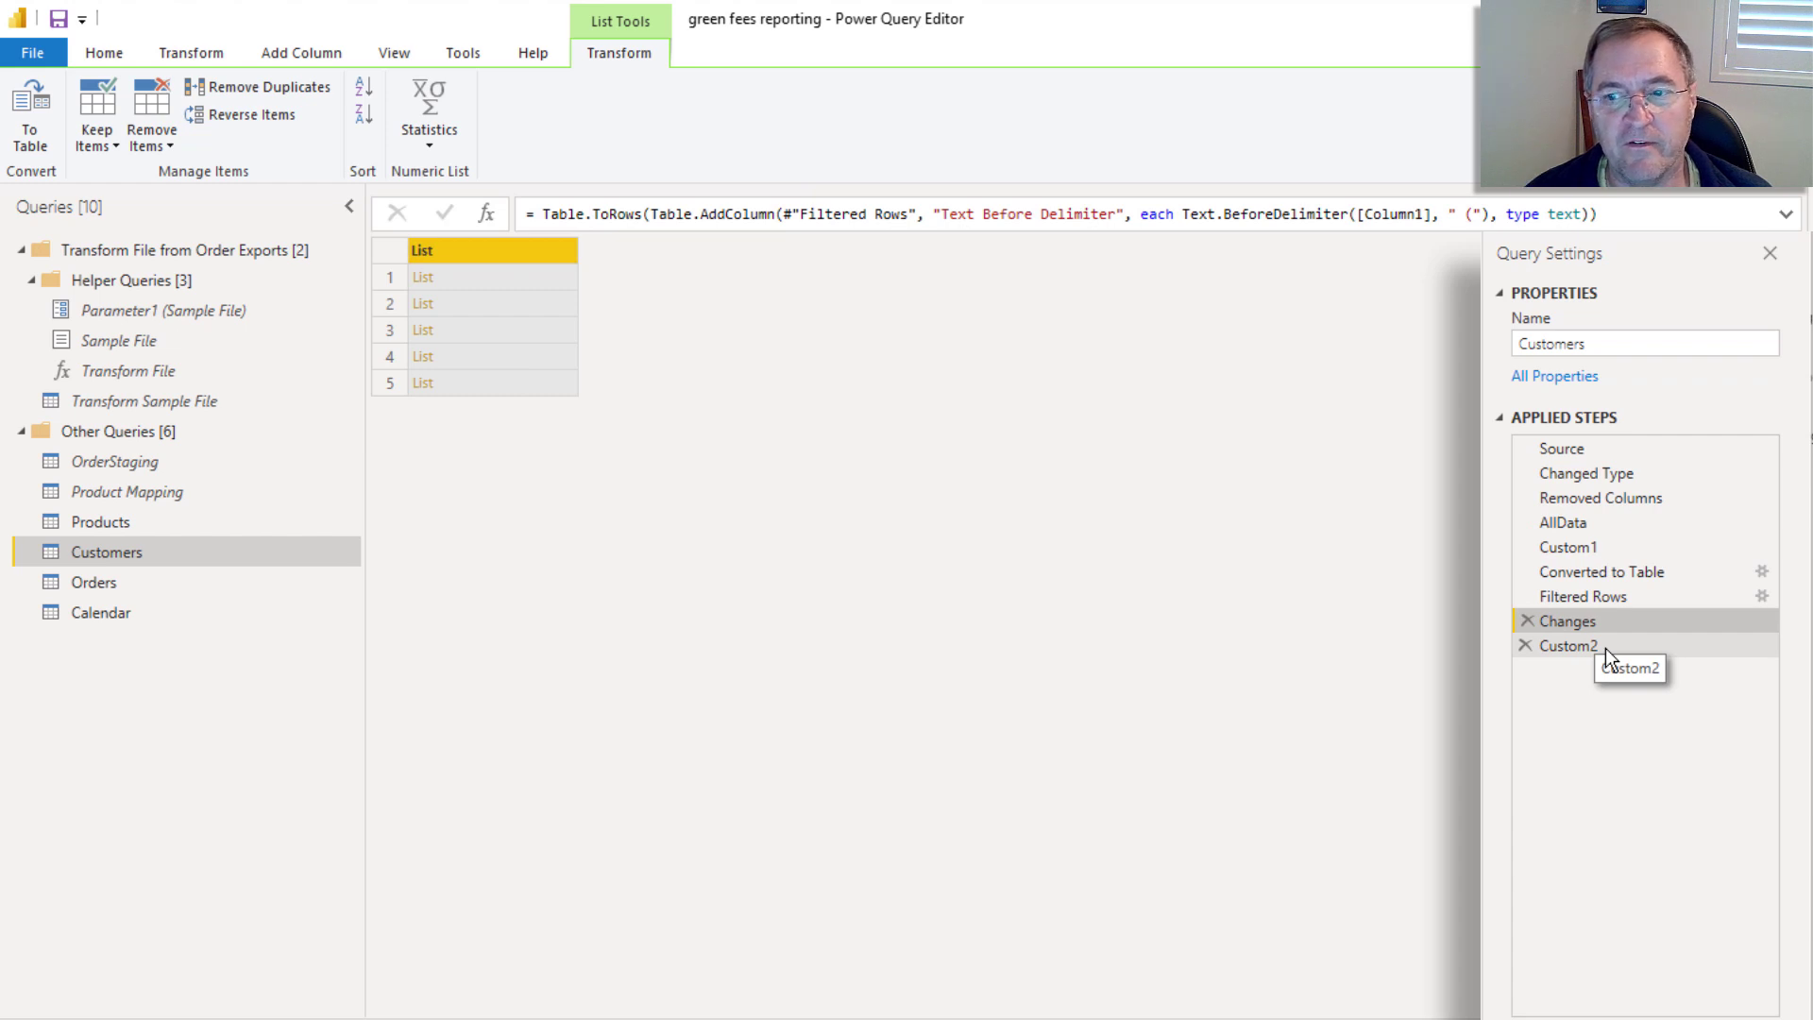
{"action": "left_click", "coordinate": [1605, 648]}
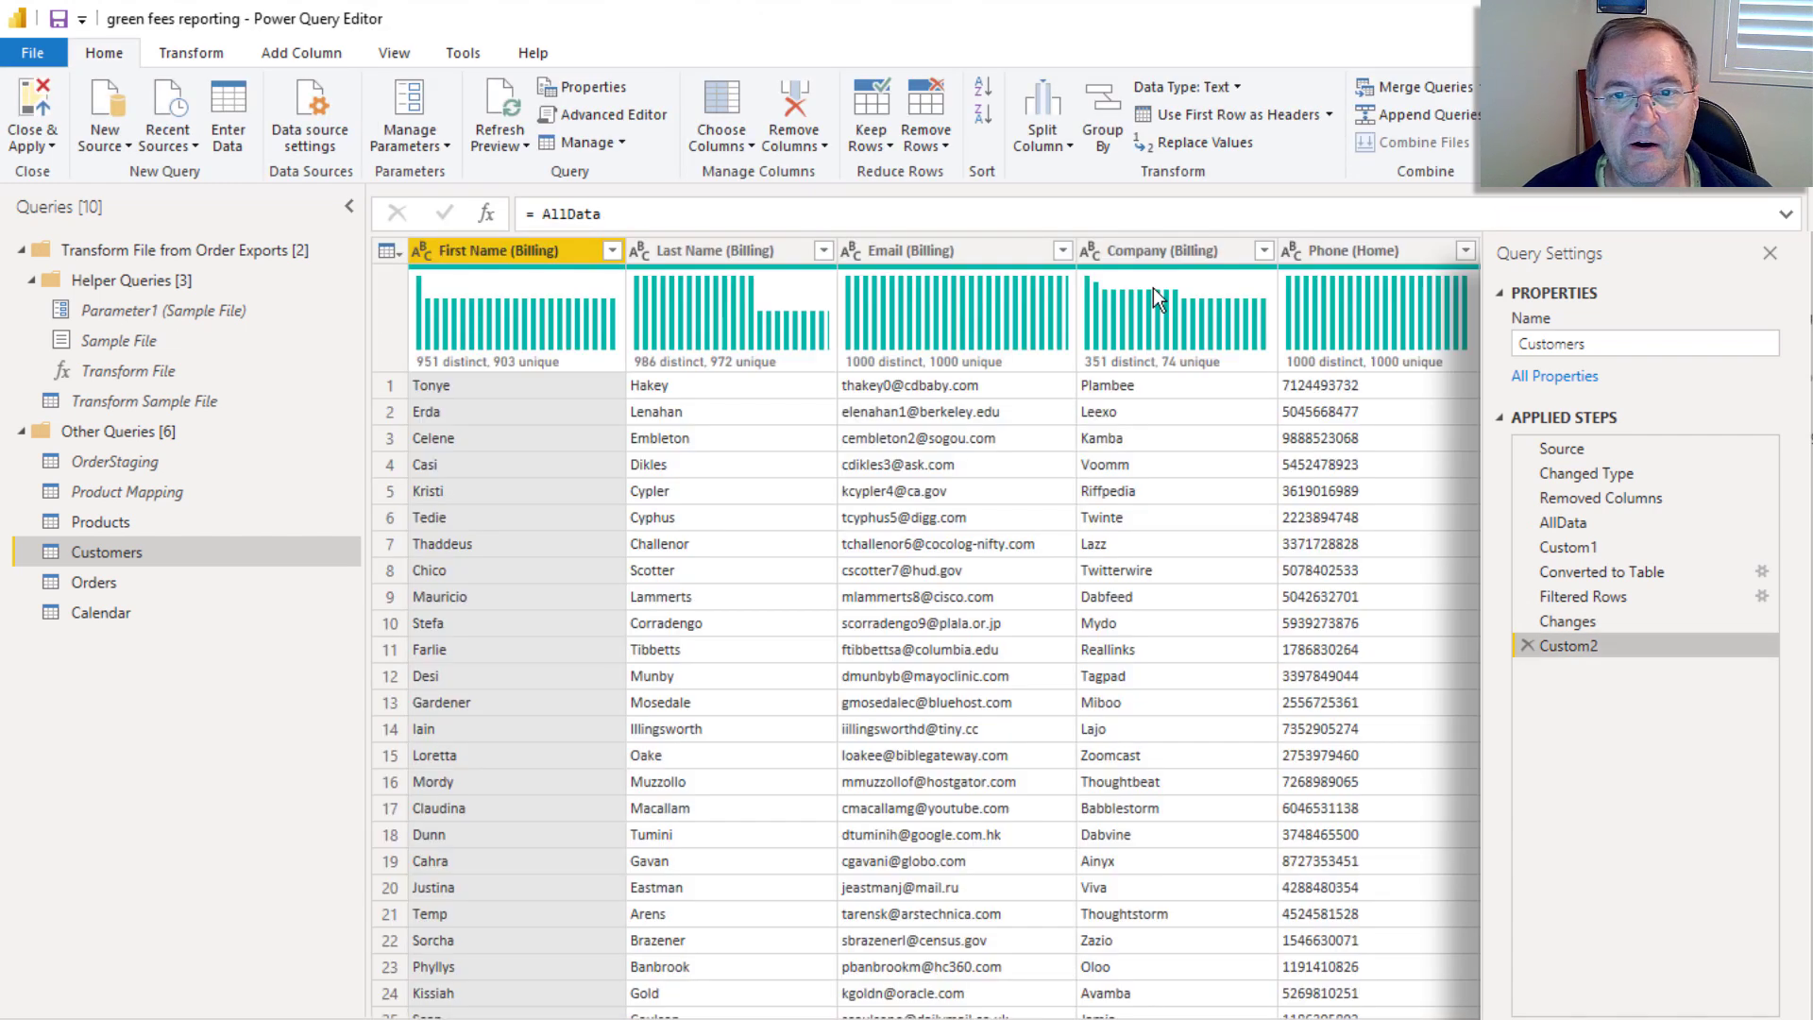
Step: Rename First Name (Billing) to test and inspect its rename pair in the formula
{"action": "double_click", "coordinate": [529, 251]}
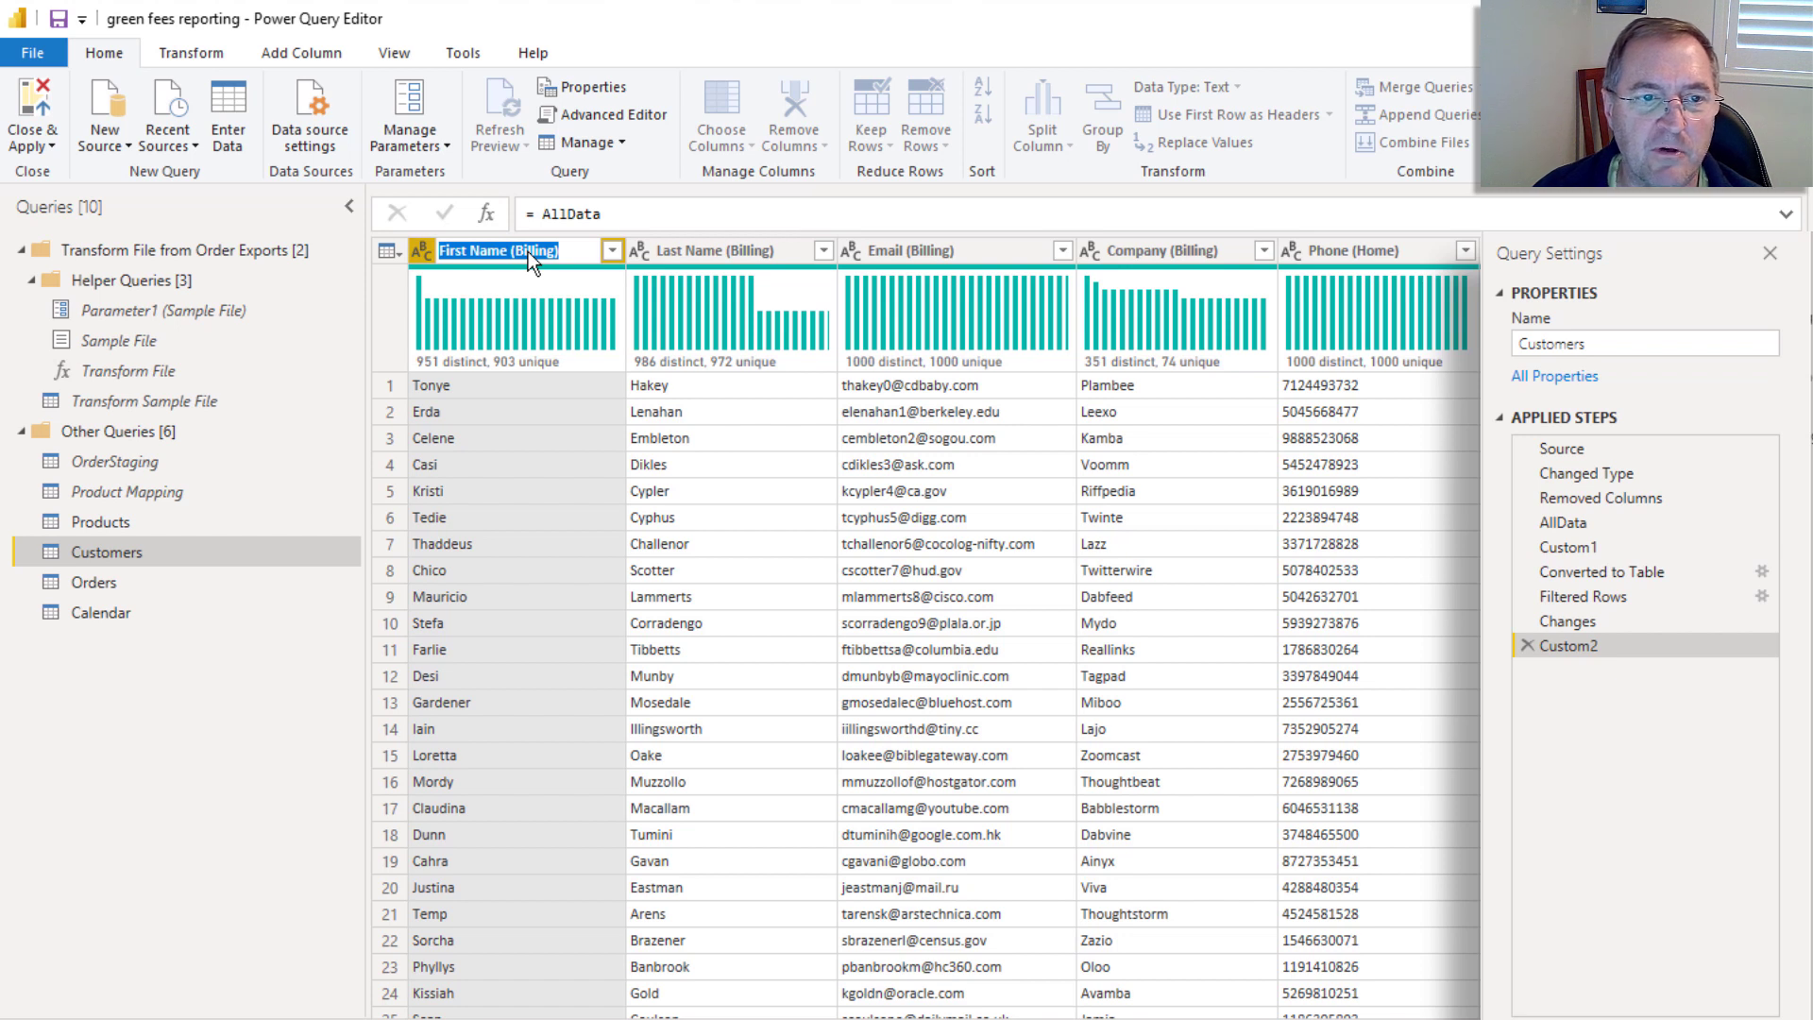
{"action": "type", "text": "test"}
{"action": "key", "text": "Return"}
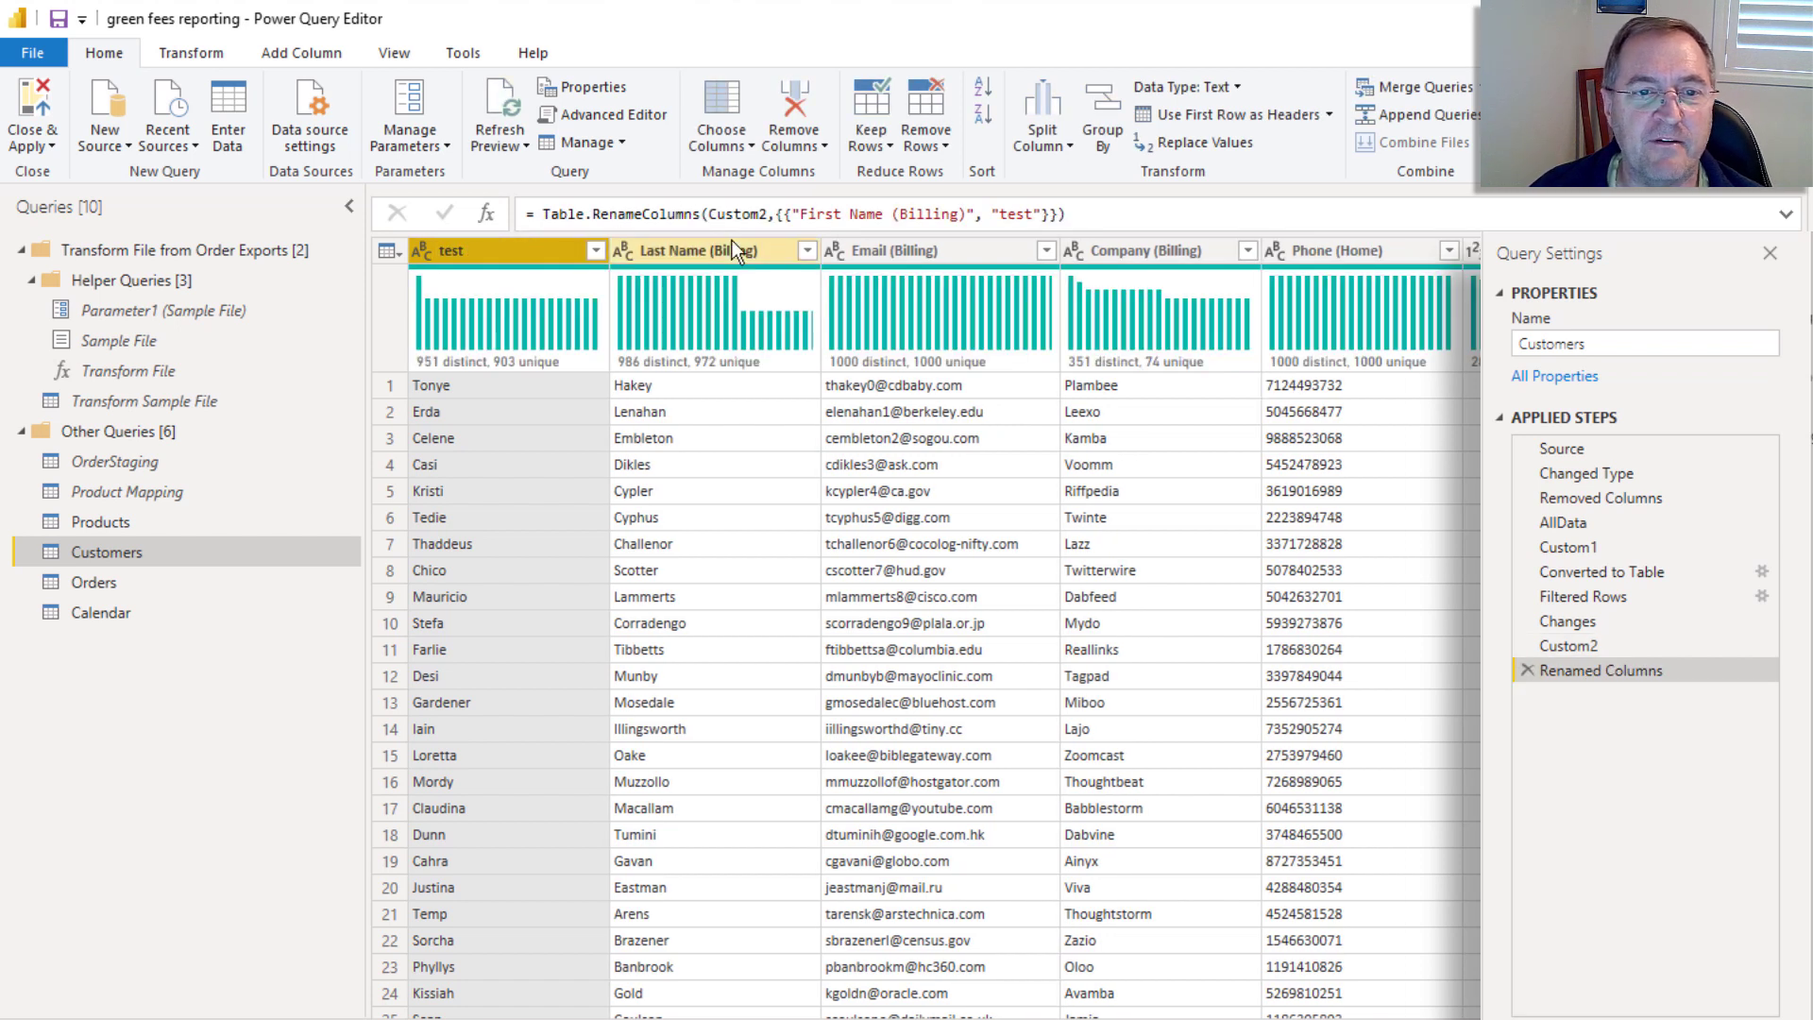
{"action": "mouse_move", "coordinate": [650, 269]}
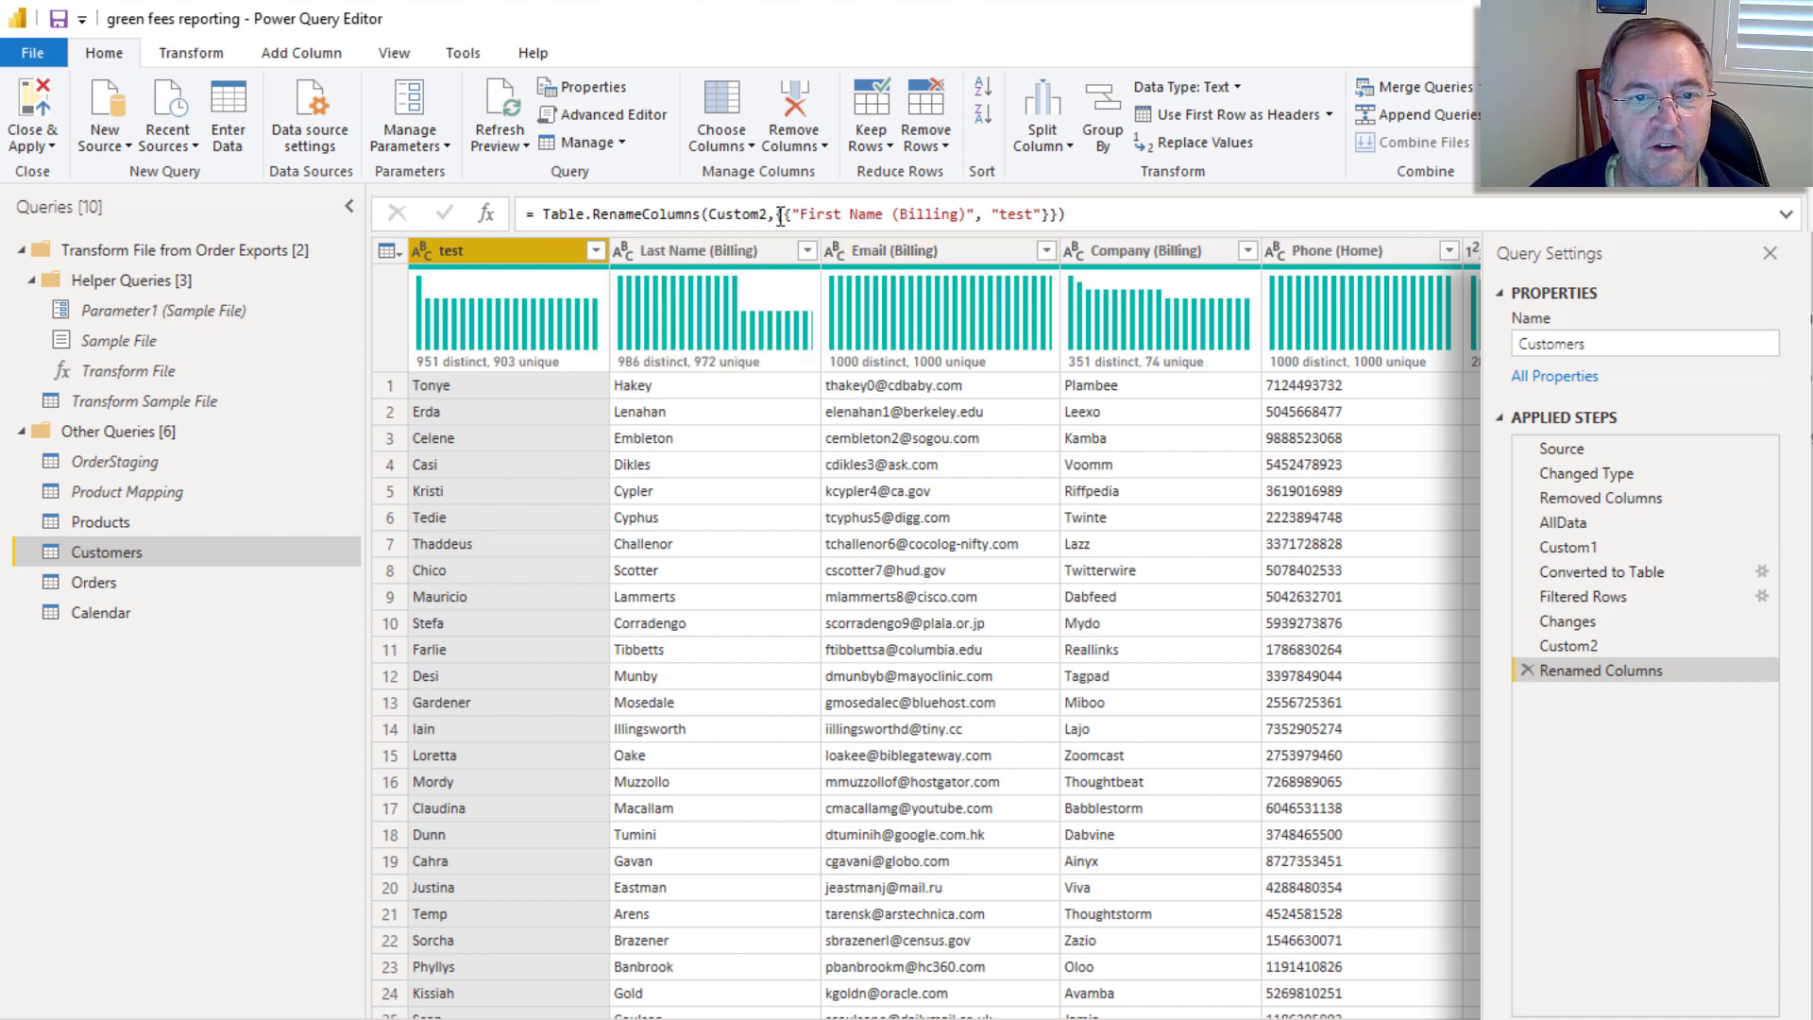
{"action": "left_click_drag", "start_coordinate": [788, 213], "coordinate": [1051, 215]}
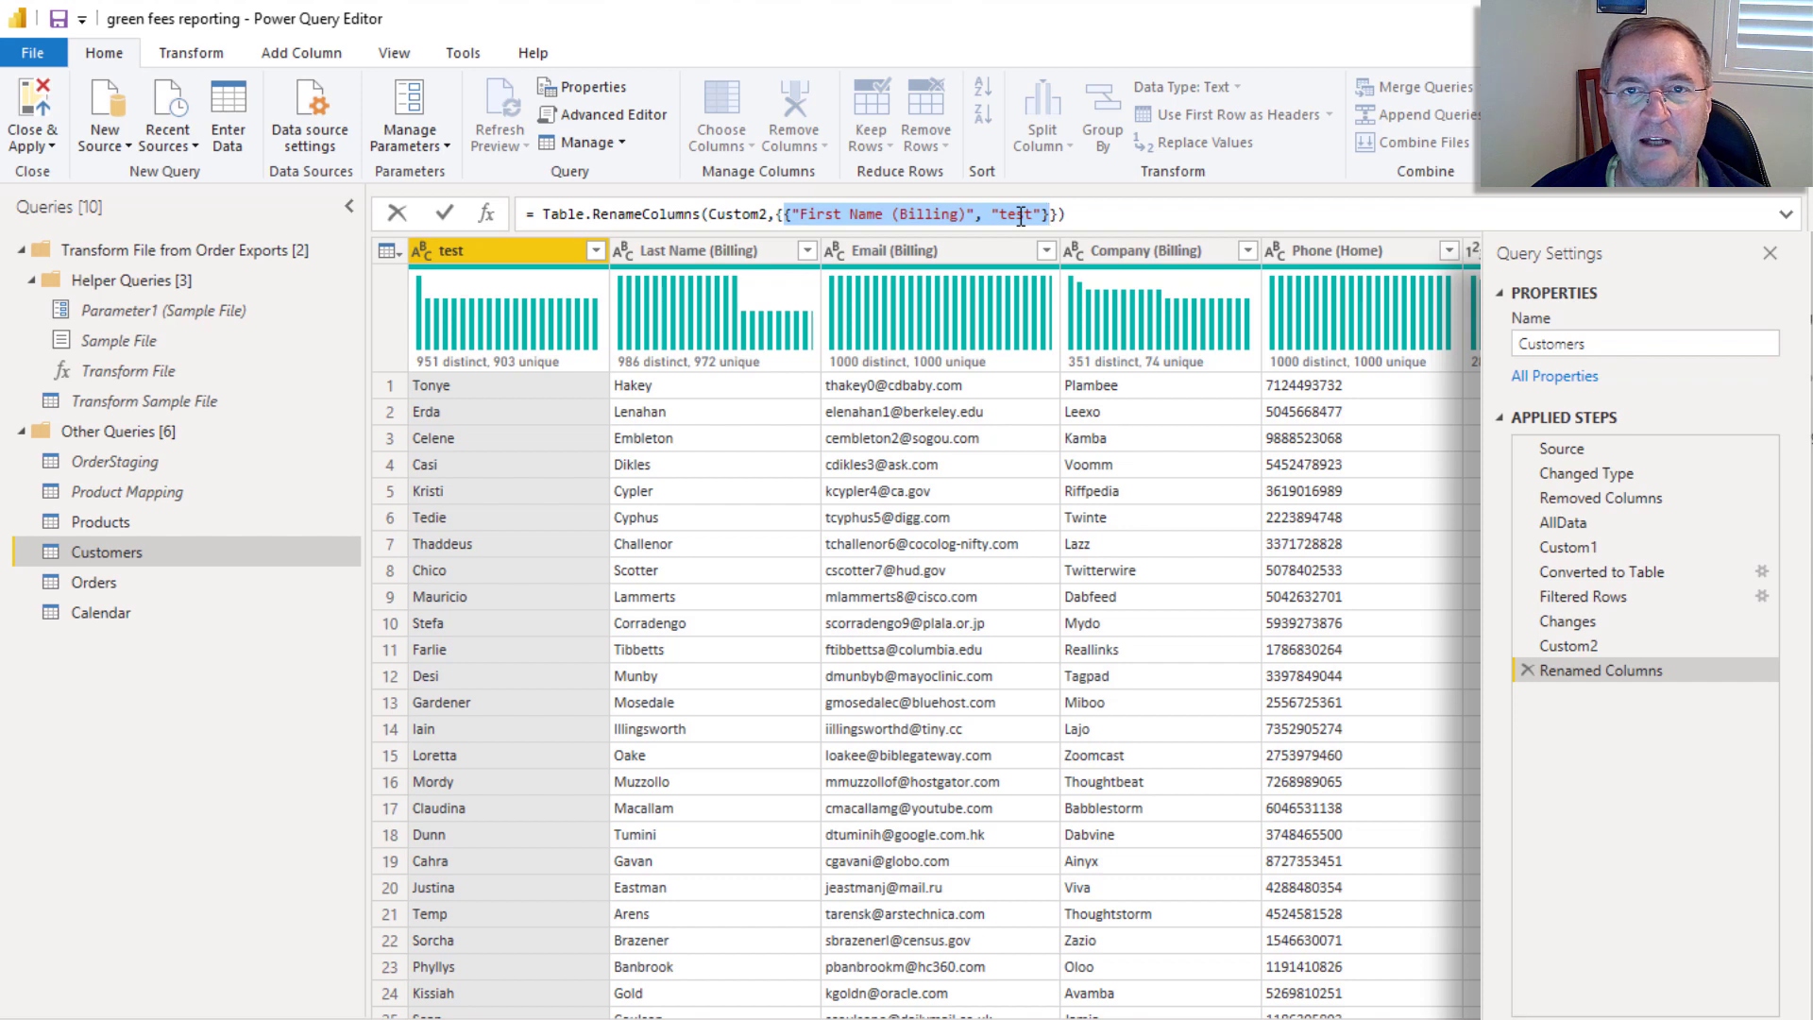
{"action": "key", "text": "Escape"}
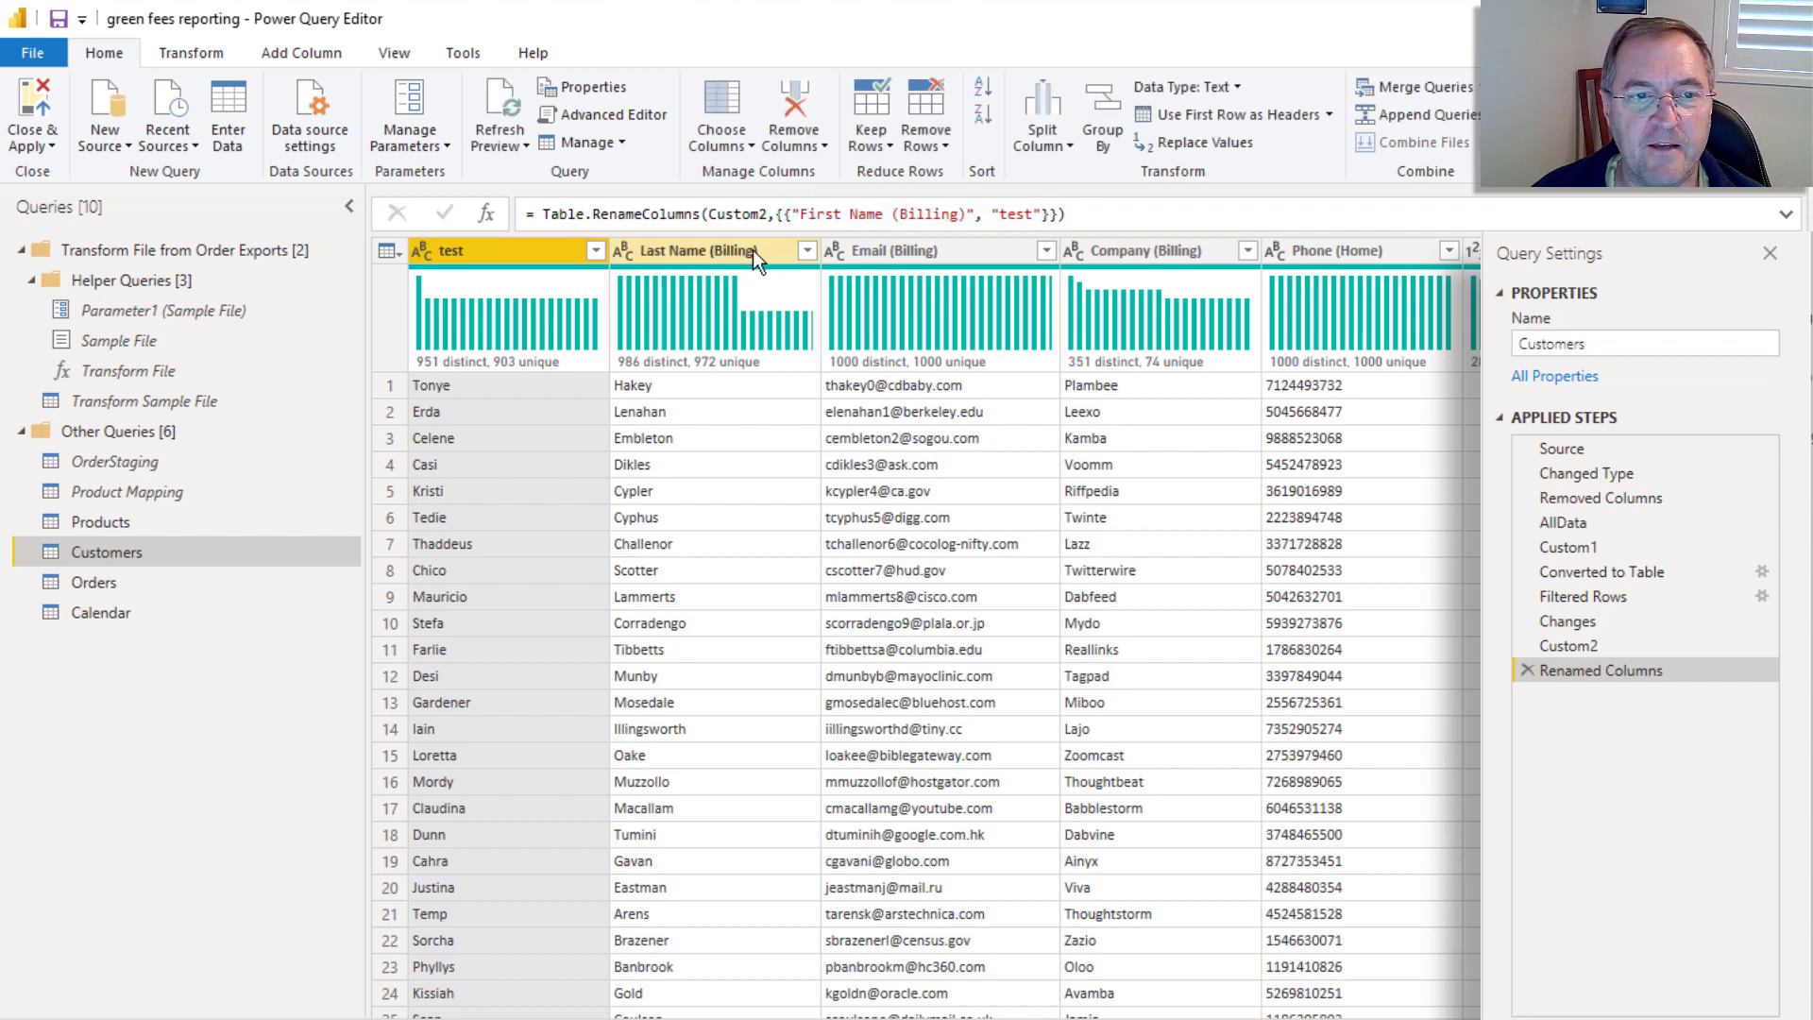
Step: Rename the Last Name (Billing) column to test 2
{"action": "double_click", "coordinate": [751, 251]}
{"action": "type", "text": "te"}
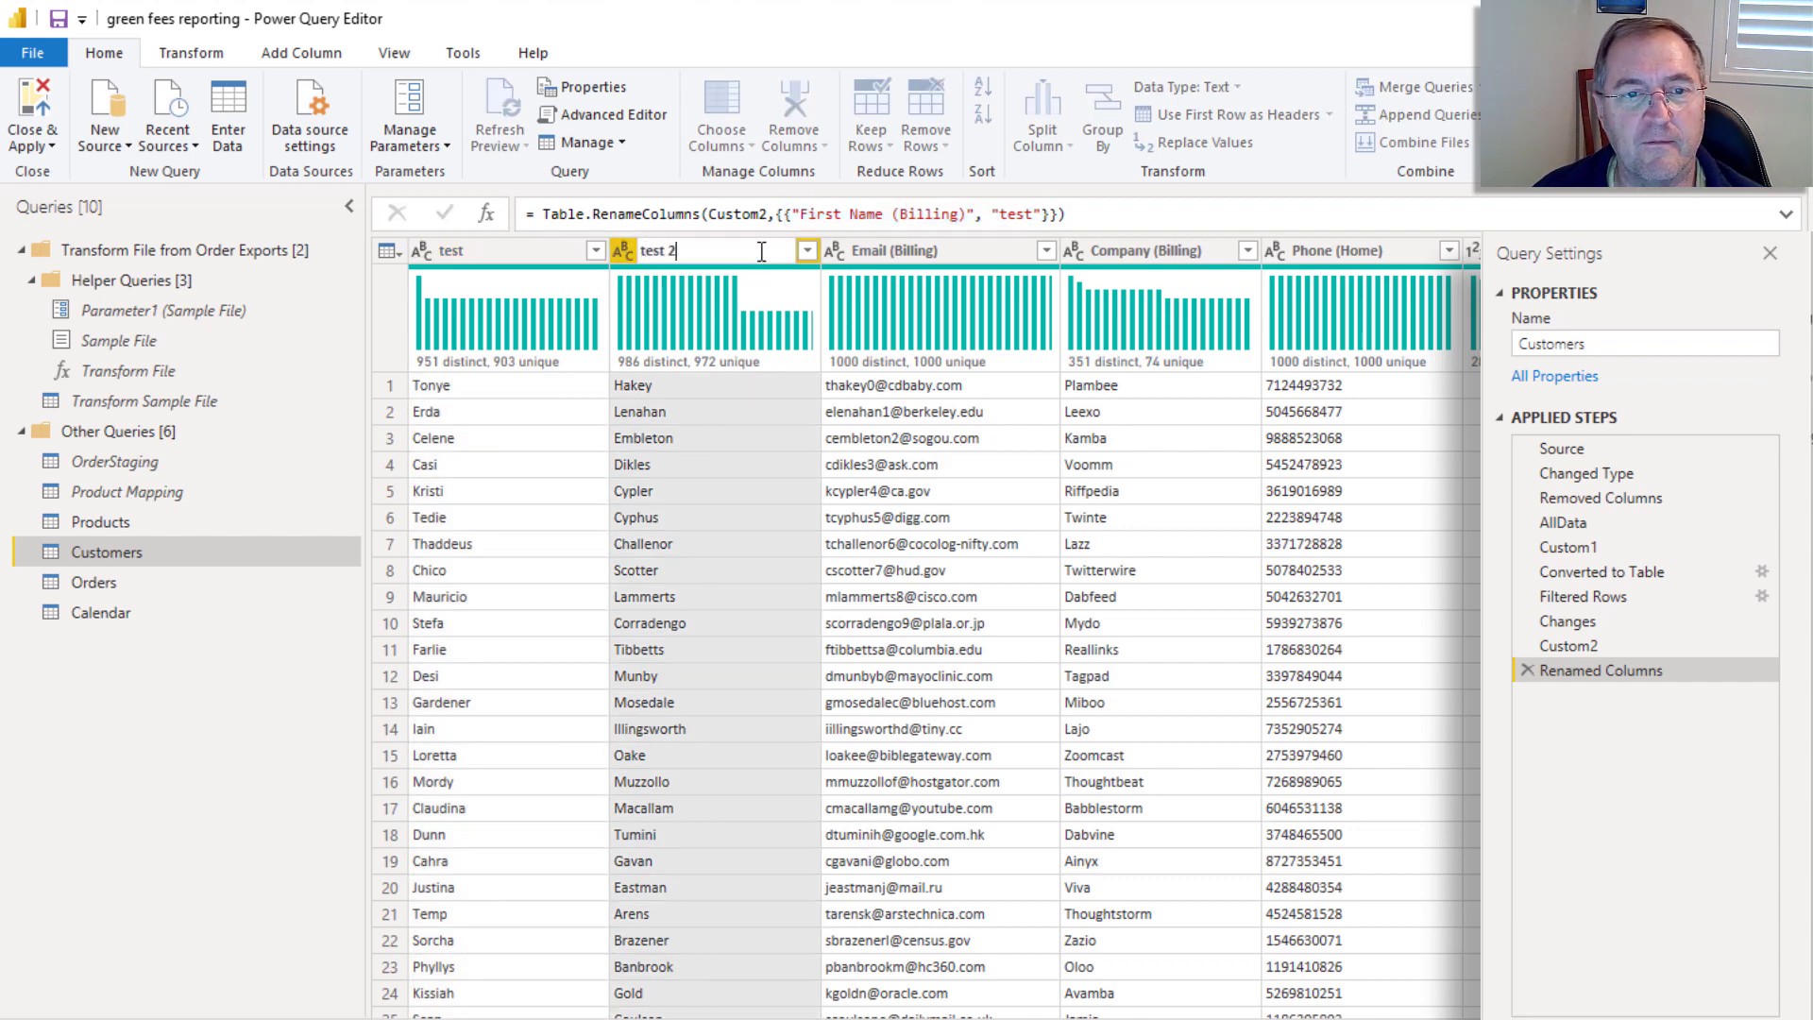
{"action": "type", "text": "st 2"}
{"action": "key", "text": "Return"}
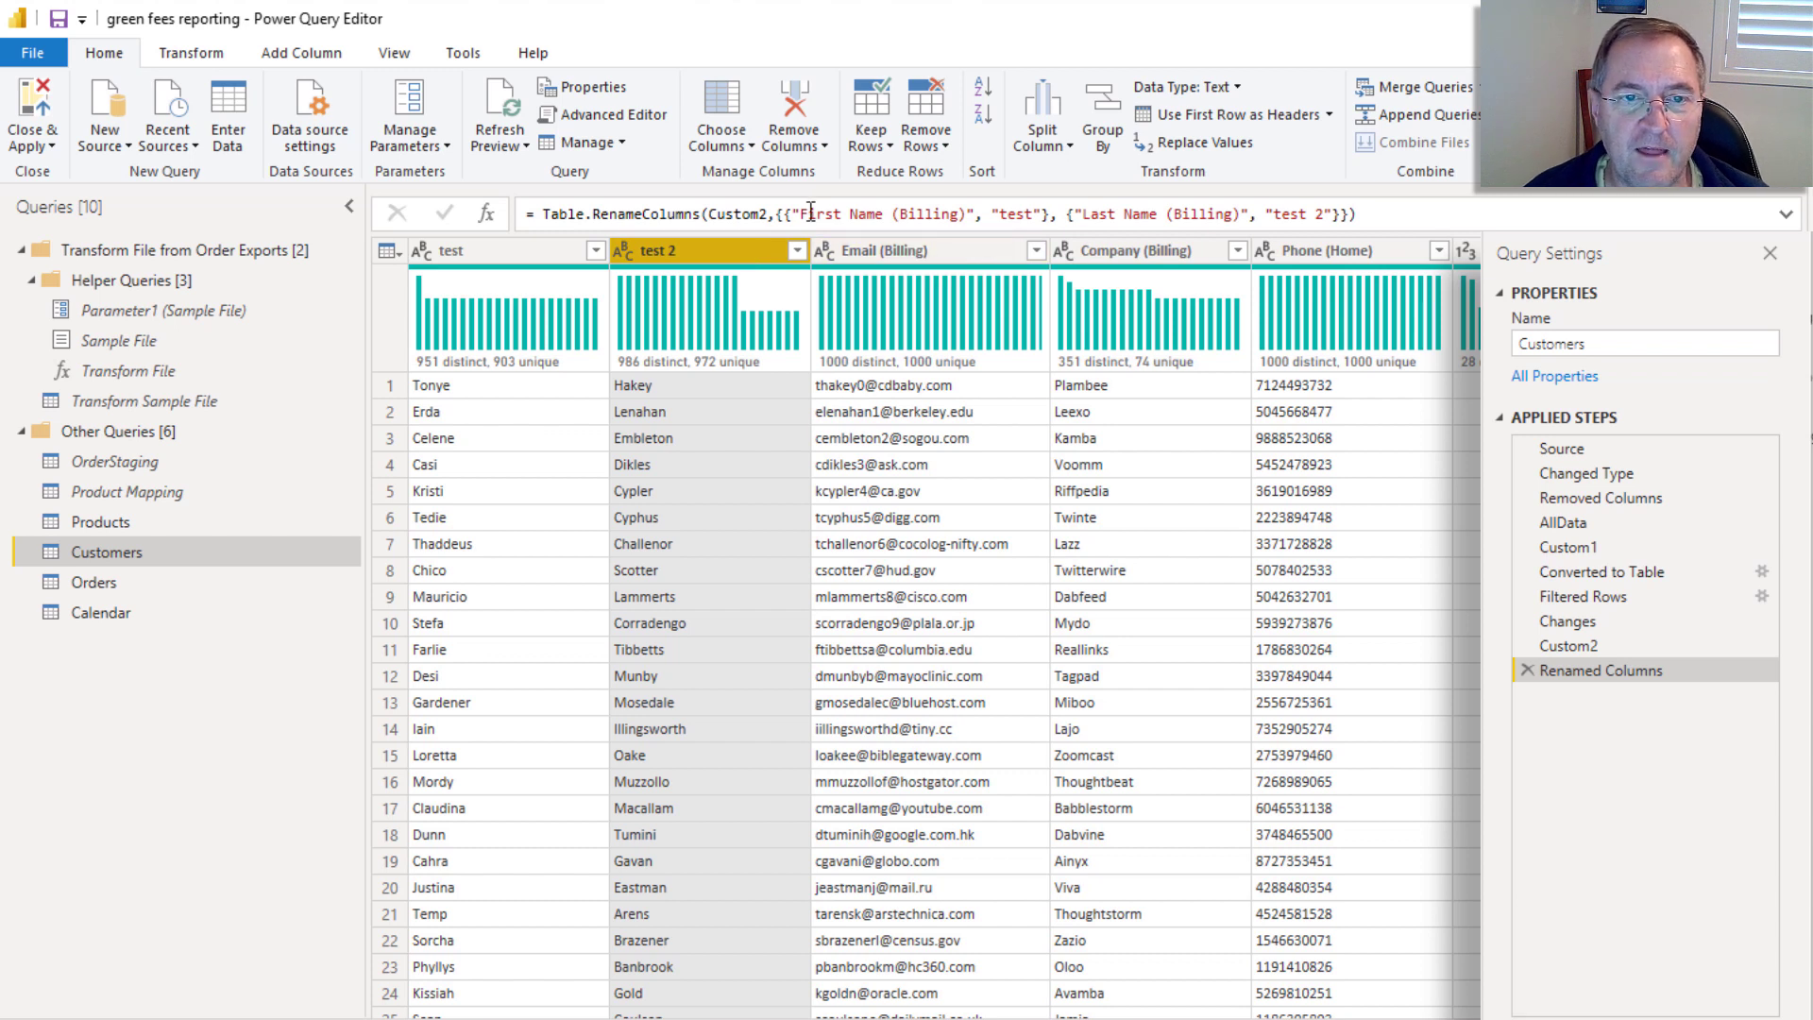
Step: Select the entire rename list after Custom2 in the Renamed Columns formula
{"action": "left_click_drag", "start_coordinate": [776, 213], "coordinate": [1350, 216]}
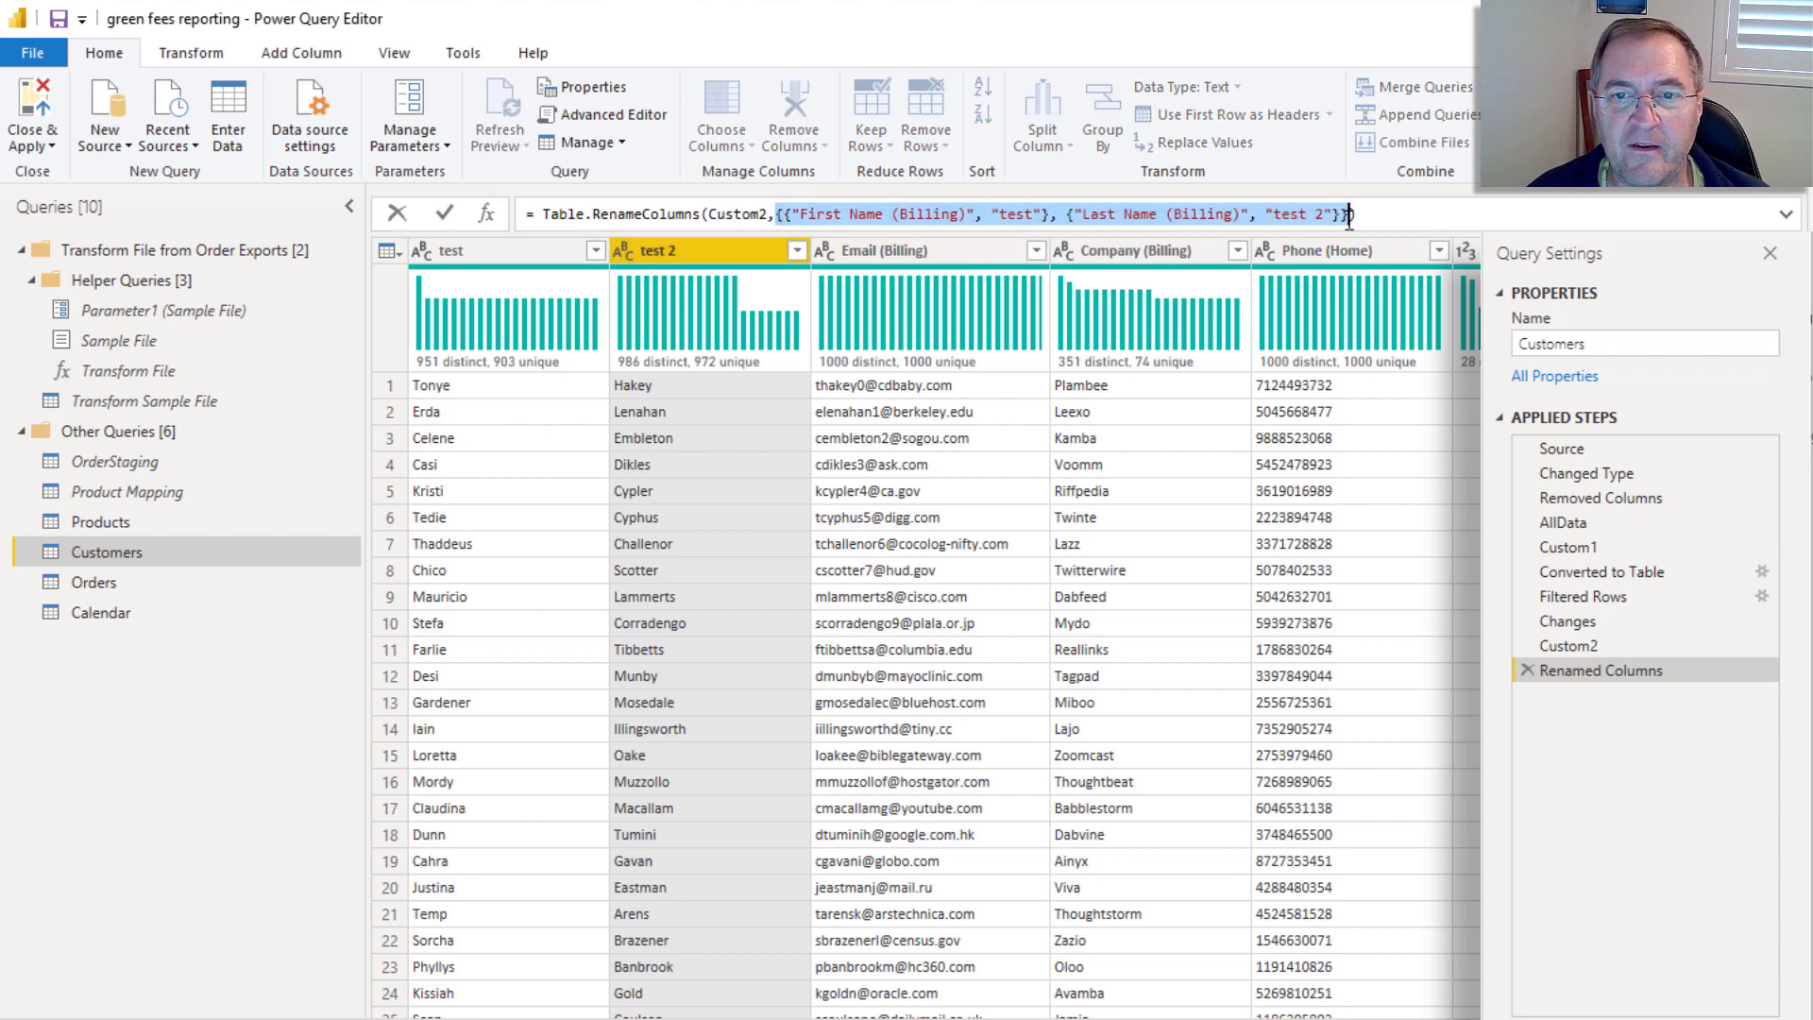
{"action": "left_click", "coordinate": [886, 217]}
{"action": "left_click_drag", "start_coordinate": [1048, 215], "coordinate": [800, 214]}
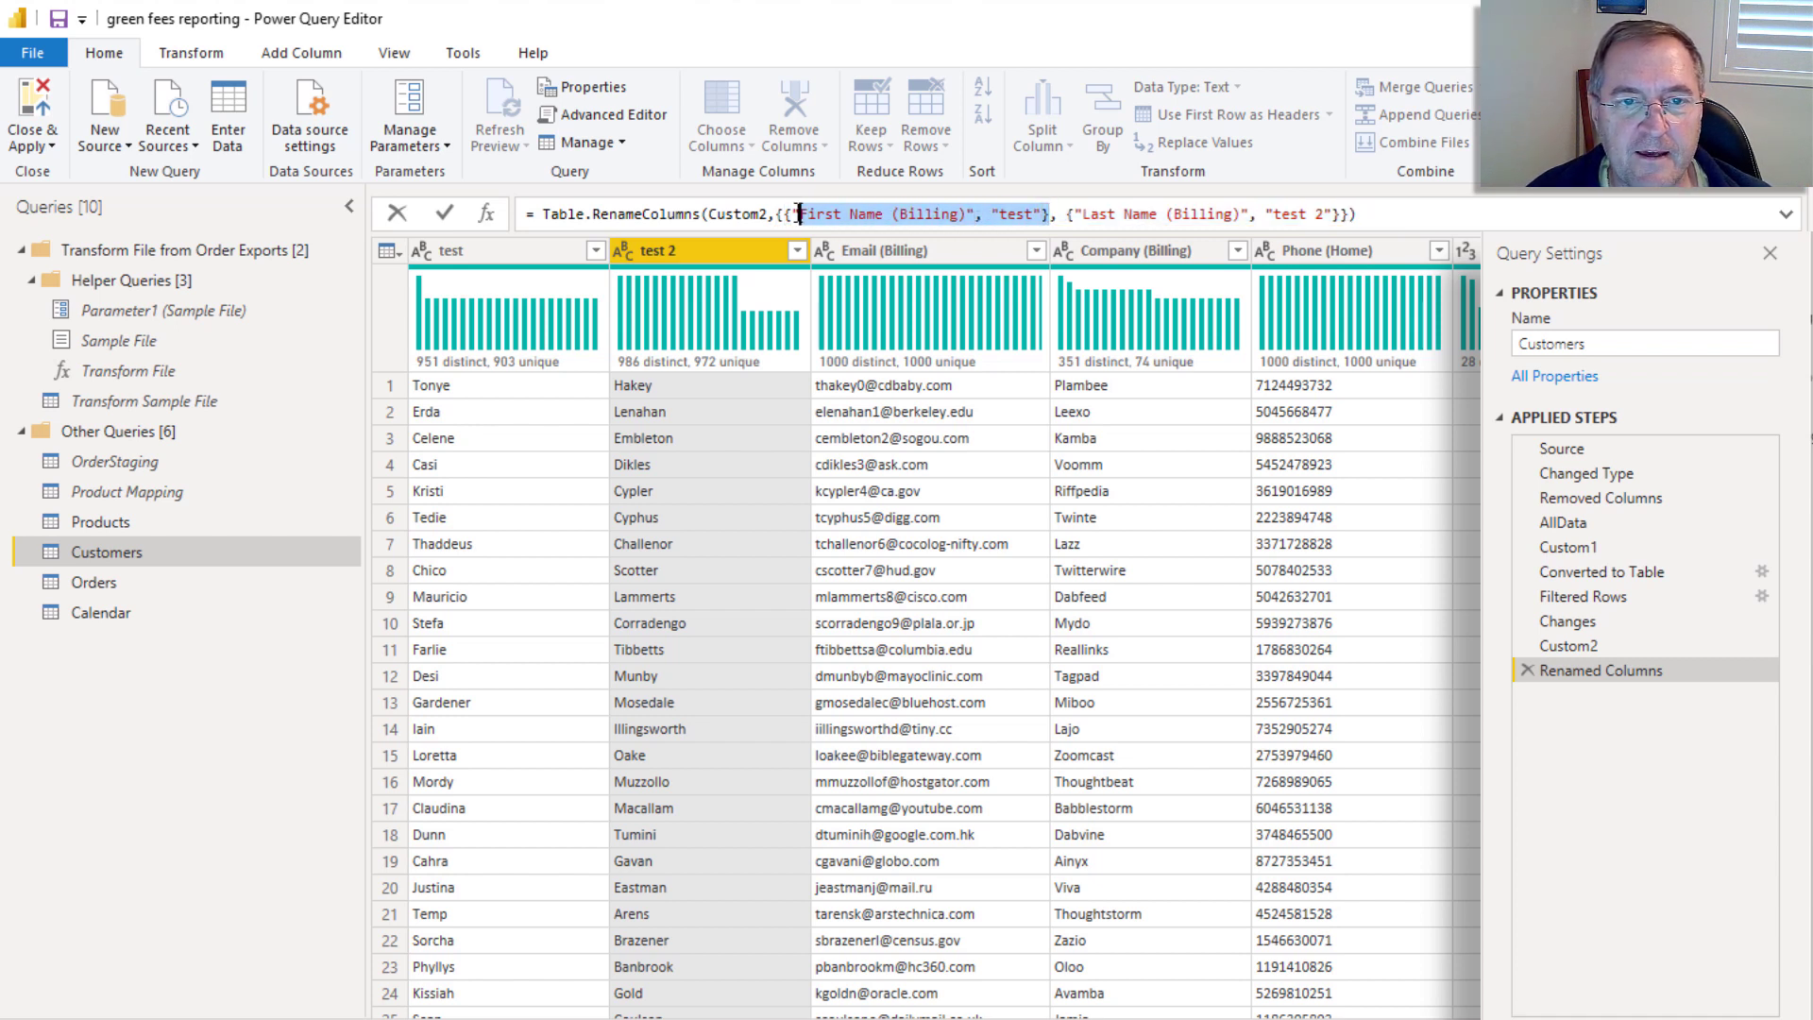
{"action": "left_click", "coordinate": [1308, 214]}
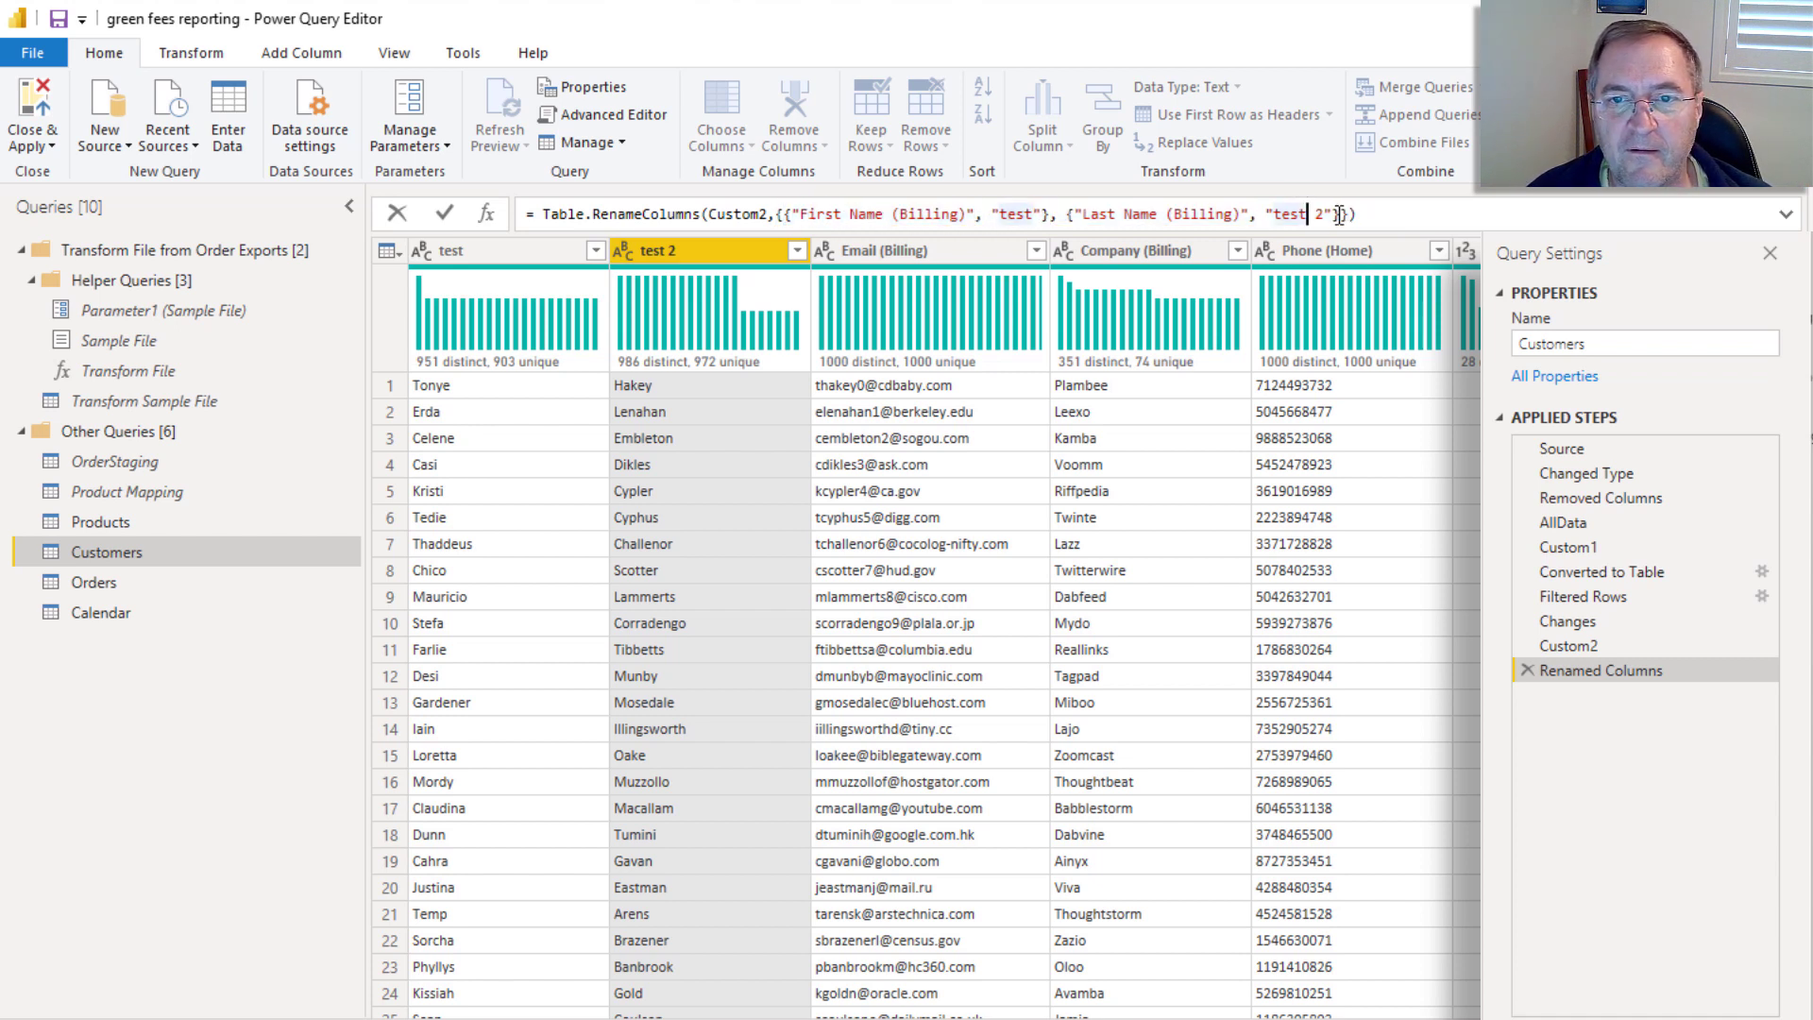
{"action": "left_click_drag", "start_coordinate": [1339, 215], "coordinate": [1068, 215]}
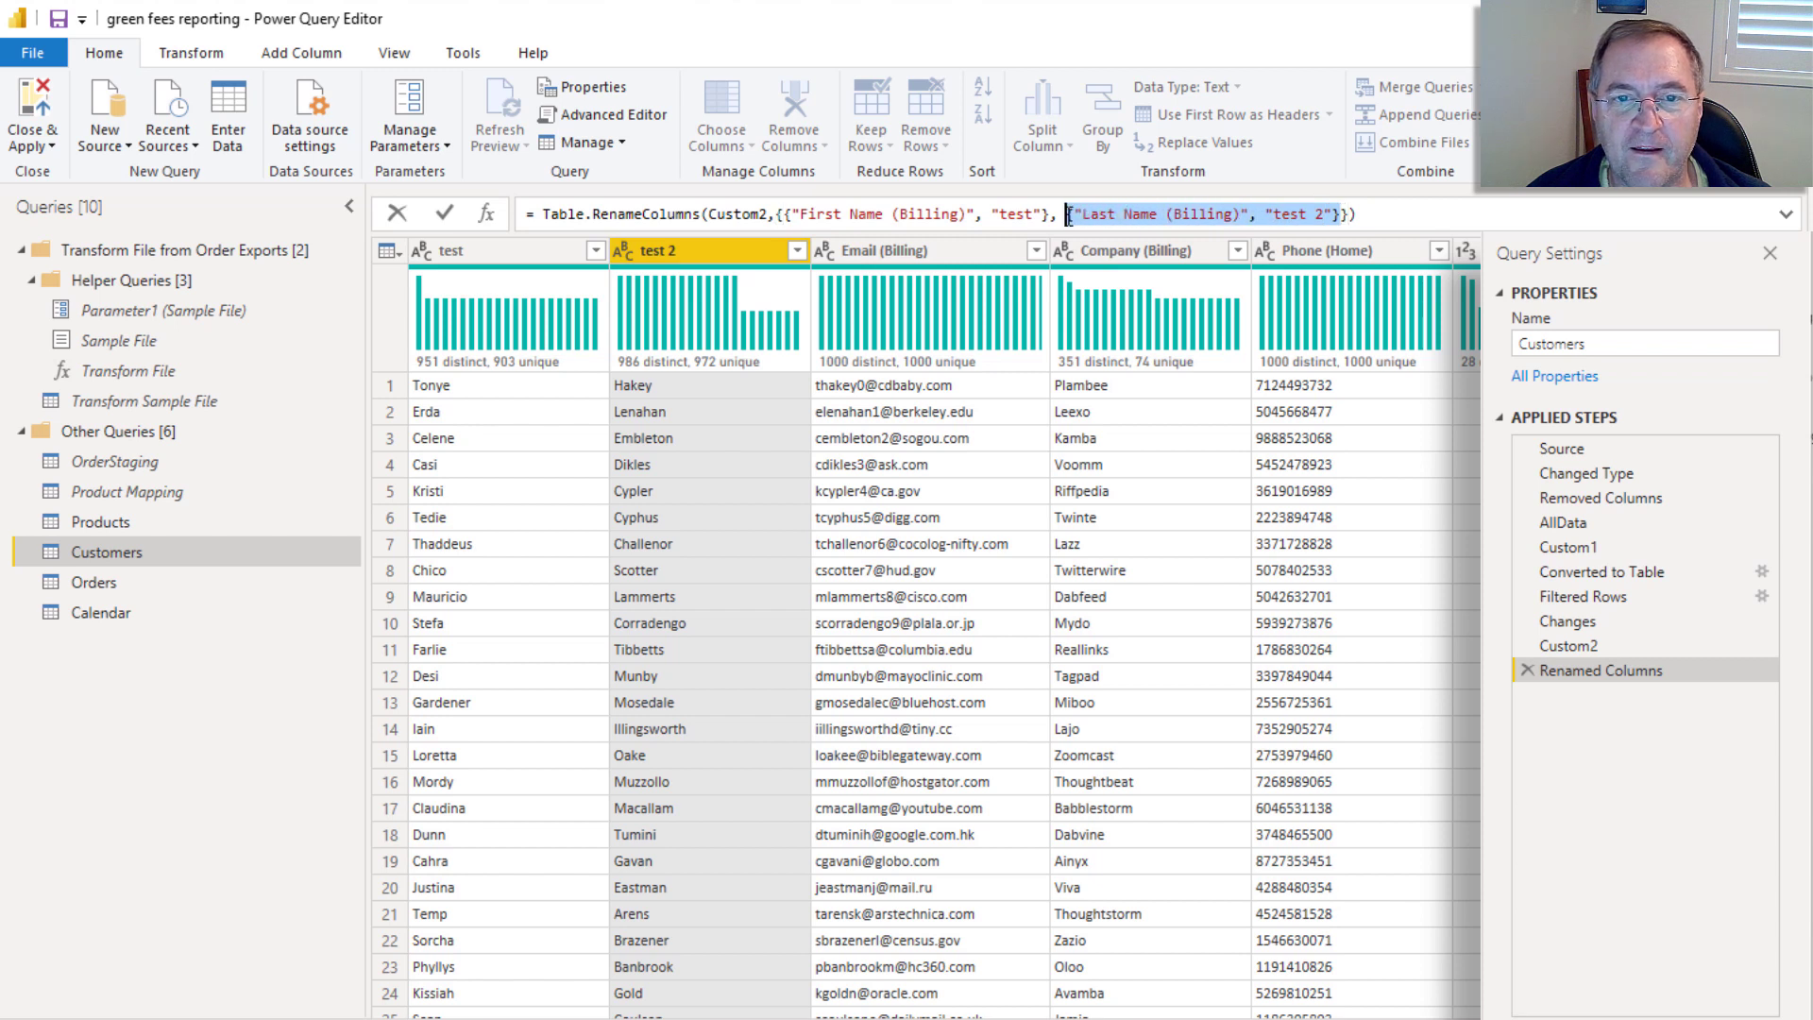
{"action": "left_click", "coordinate": [1138, 216]}
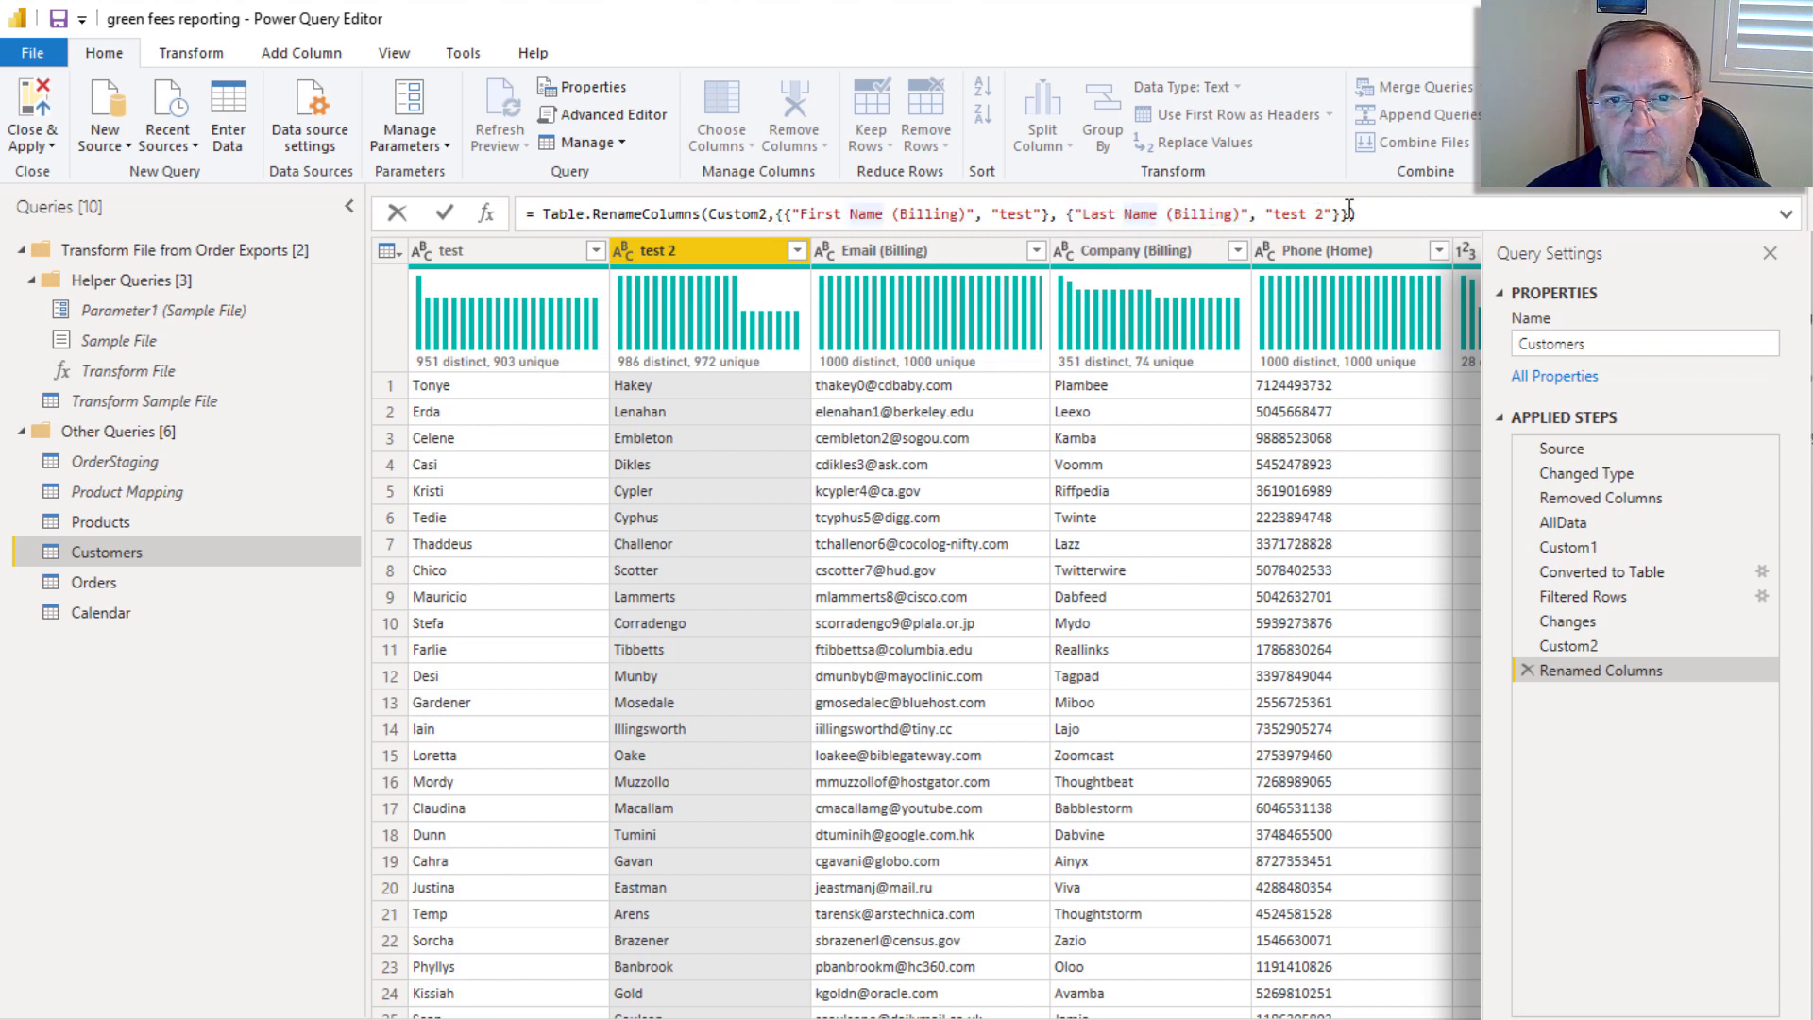
{"action": "left_click_drag", "start_coordinate": [1351, 214], "coordinate": [776, 216]}
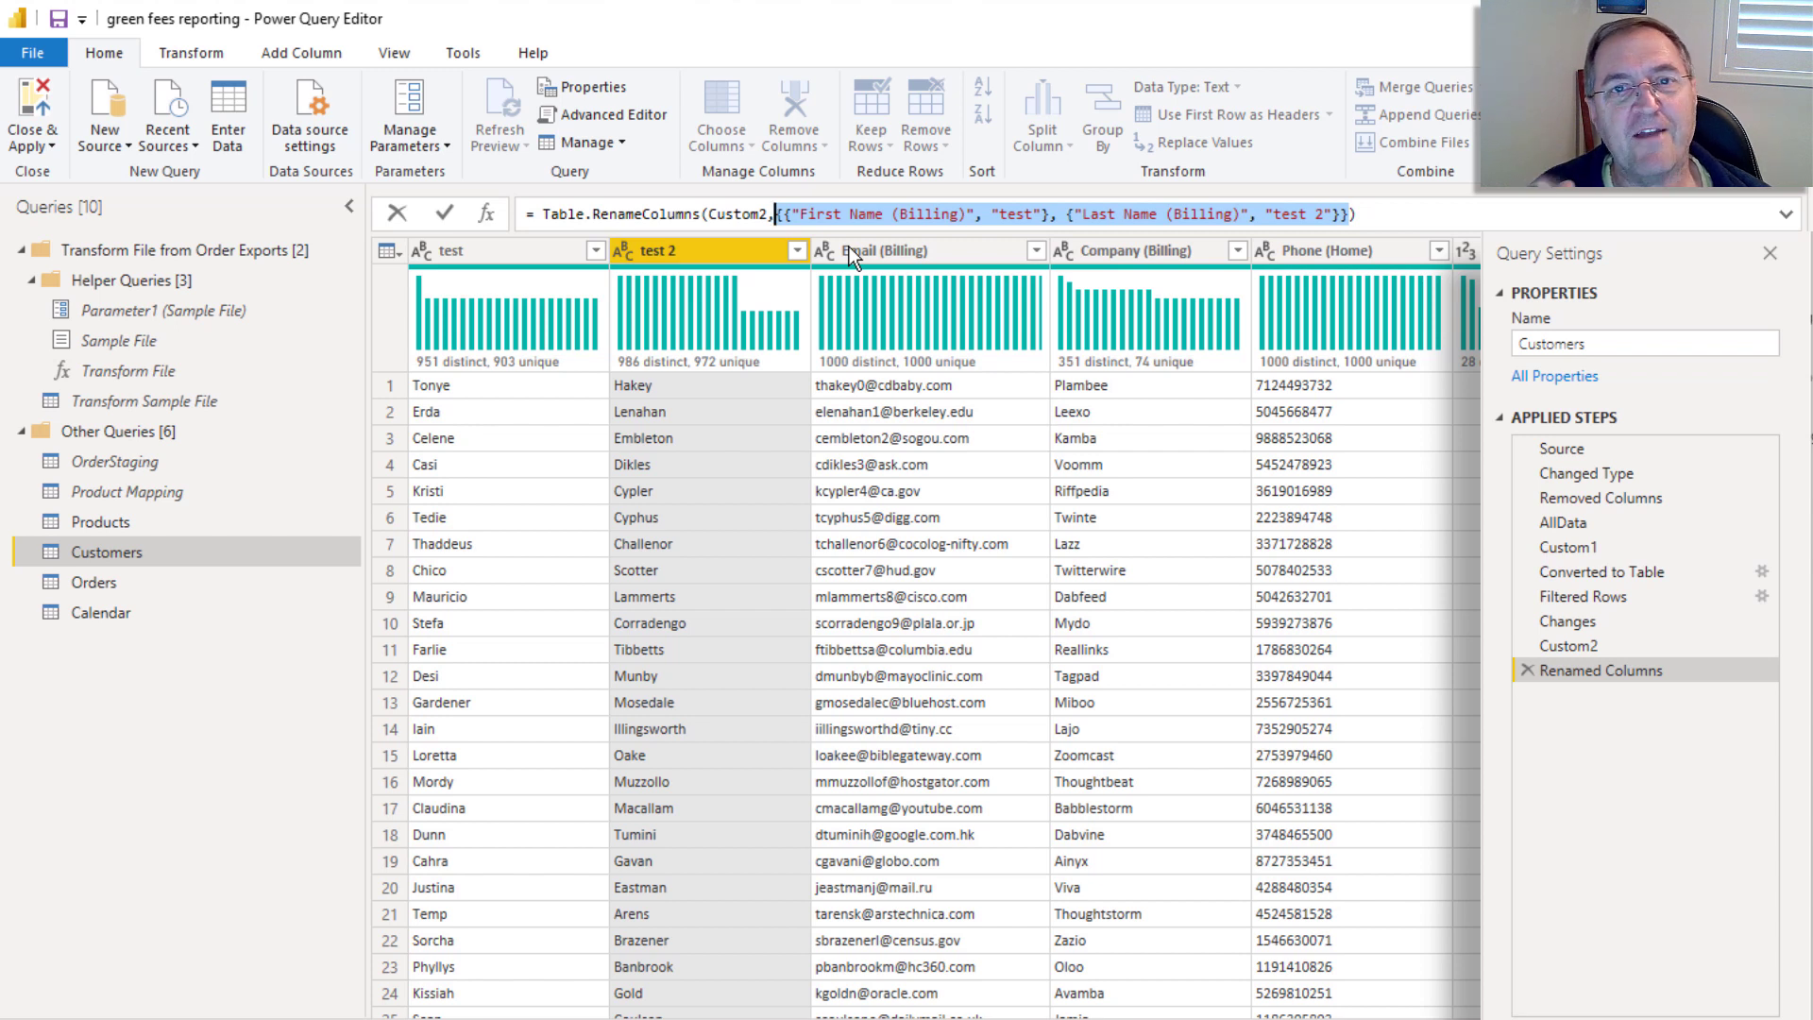
Step: Replace the rename list with Changes as the Table.RenameColumns argument
{"action": "key", "text": "Delete"}
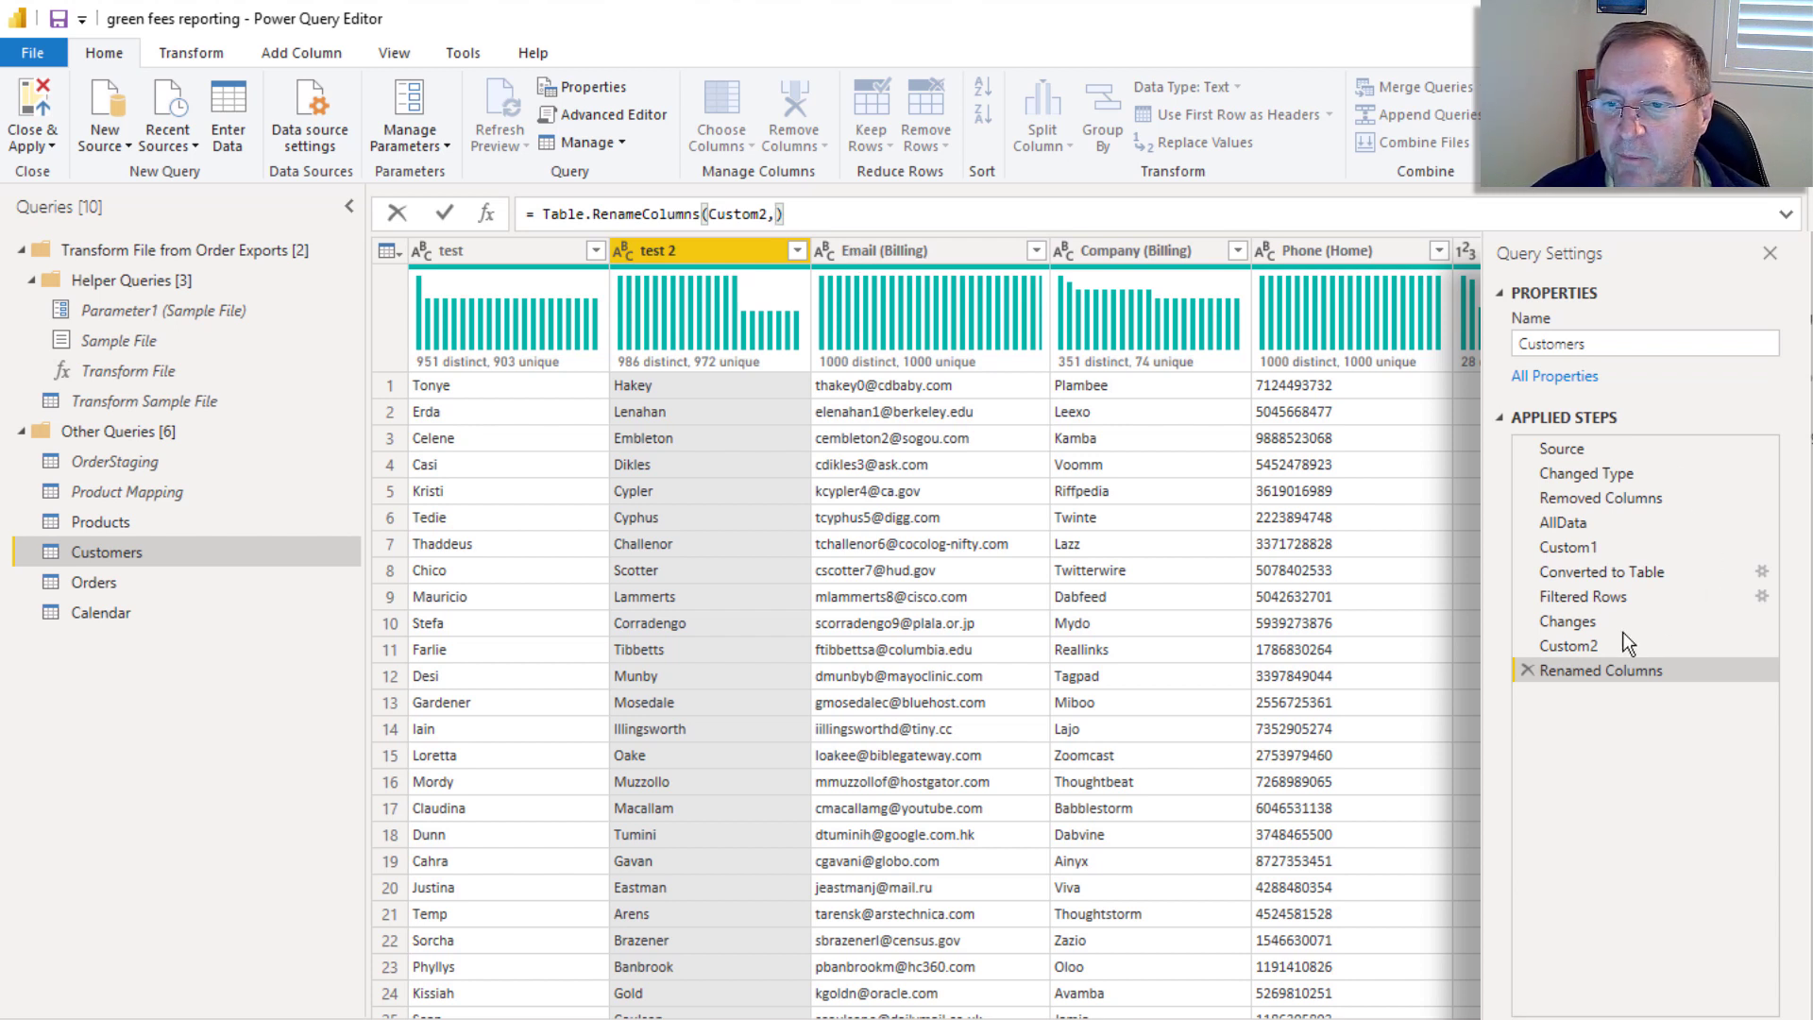
{"action": "type", "text": "Ch"}
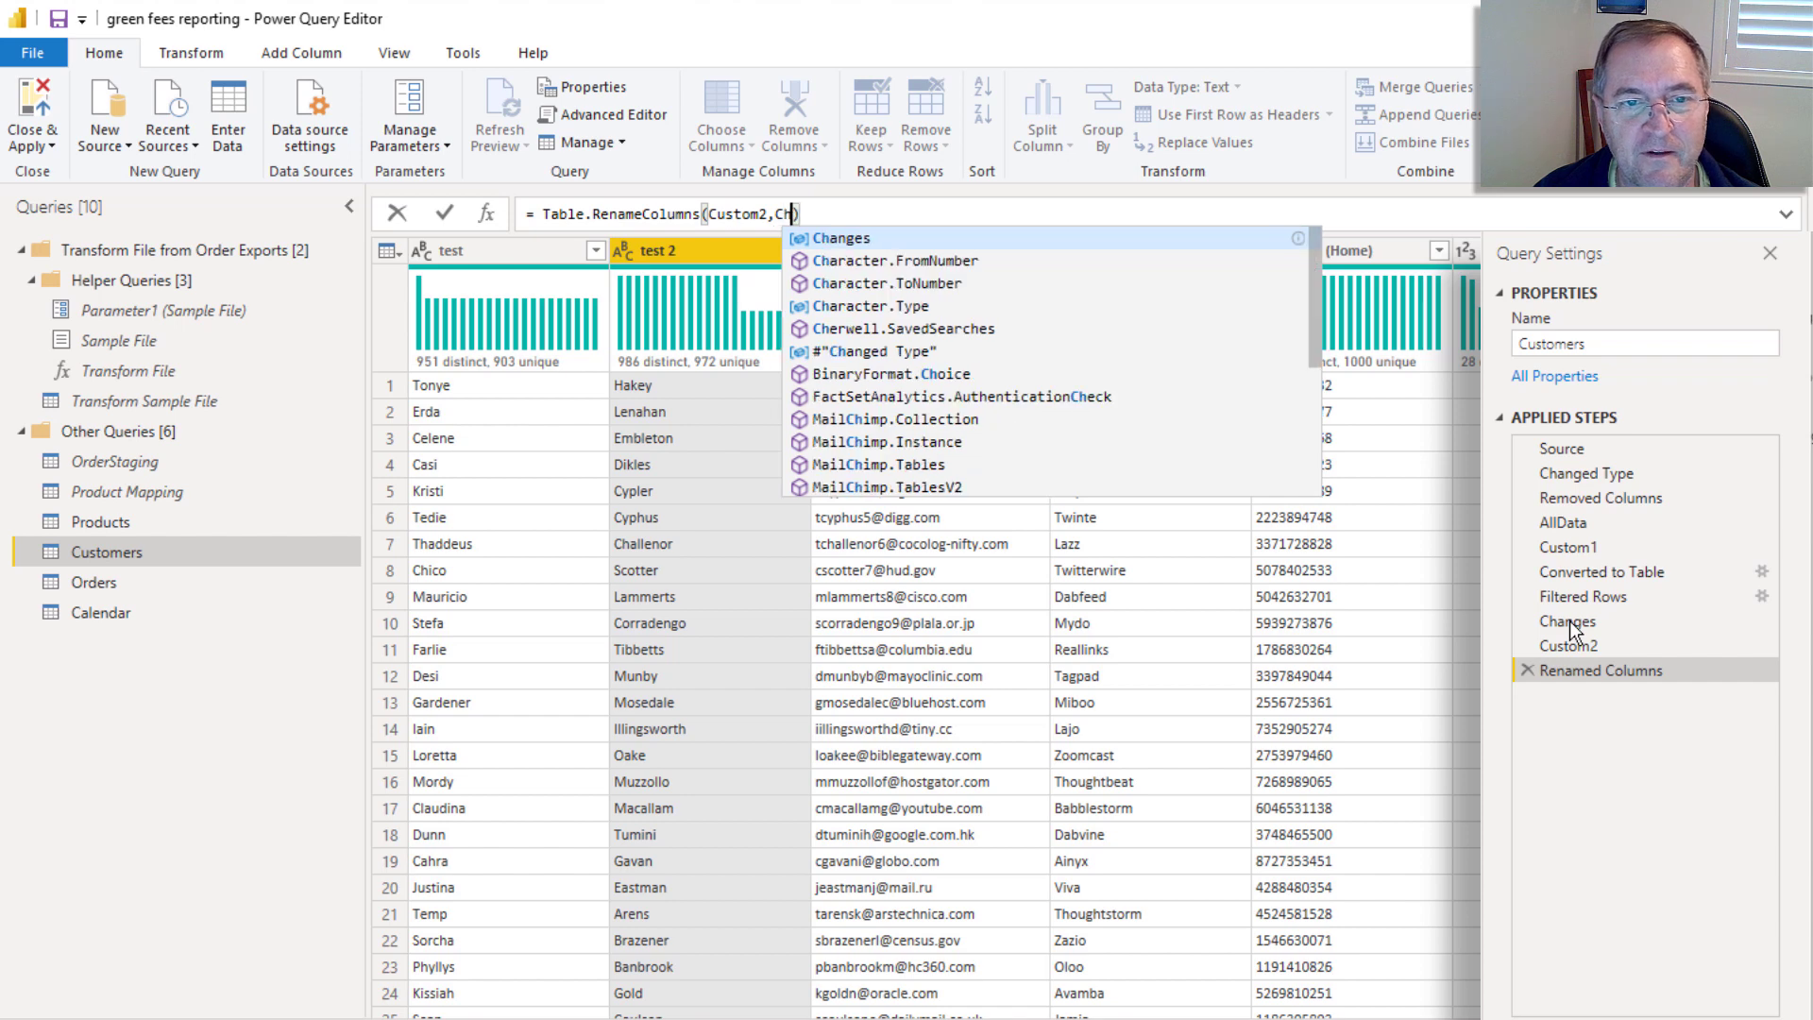
{"action": "type", "text": "anges"}
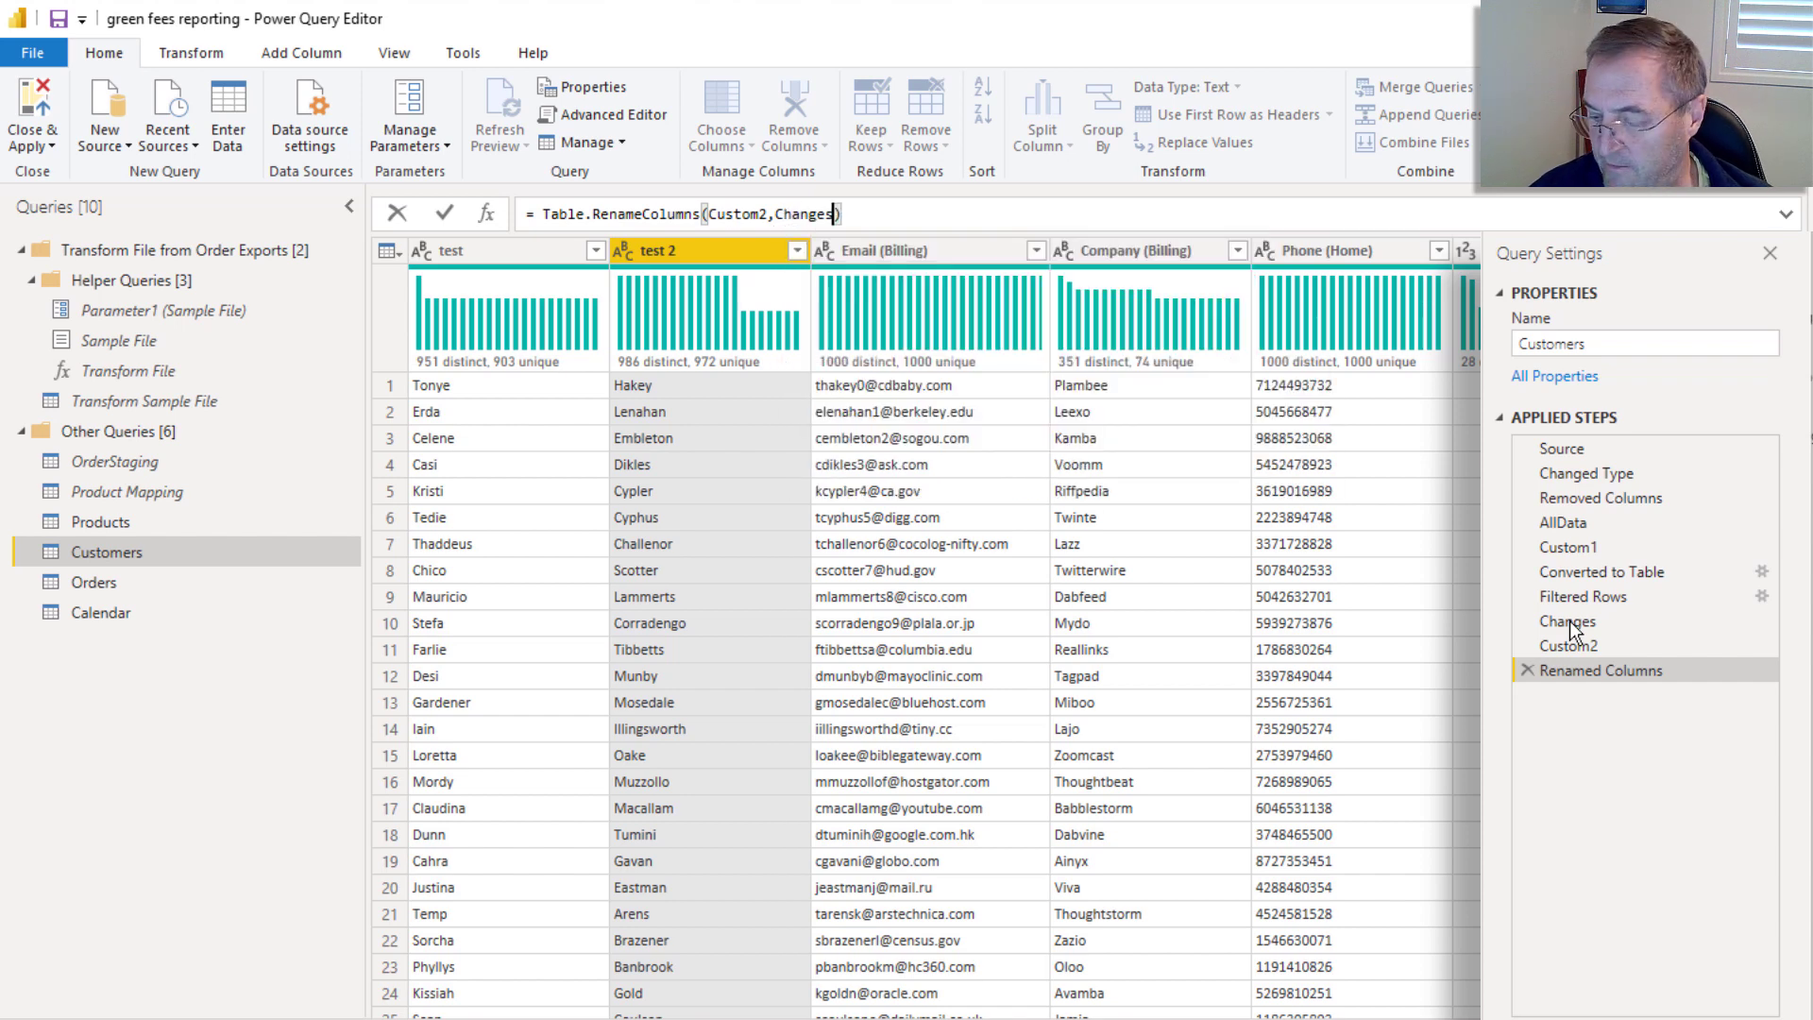
{"action": "key", "text": "Return"}
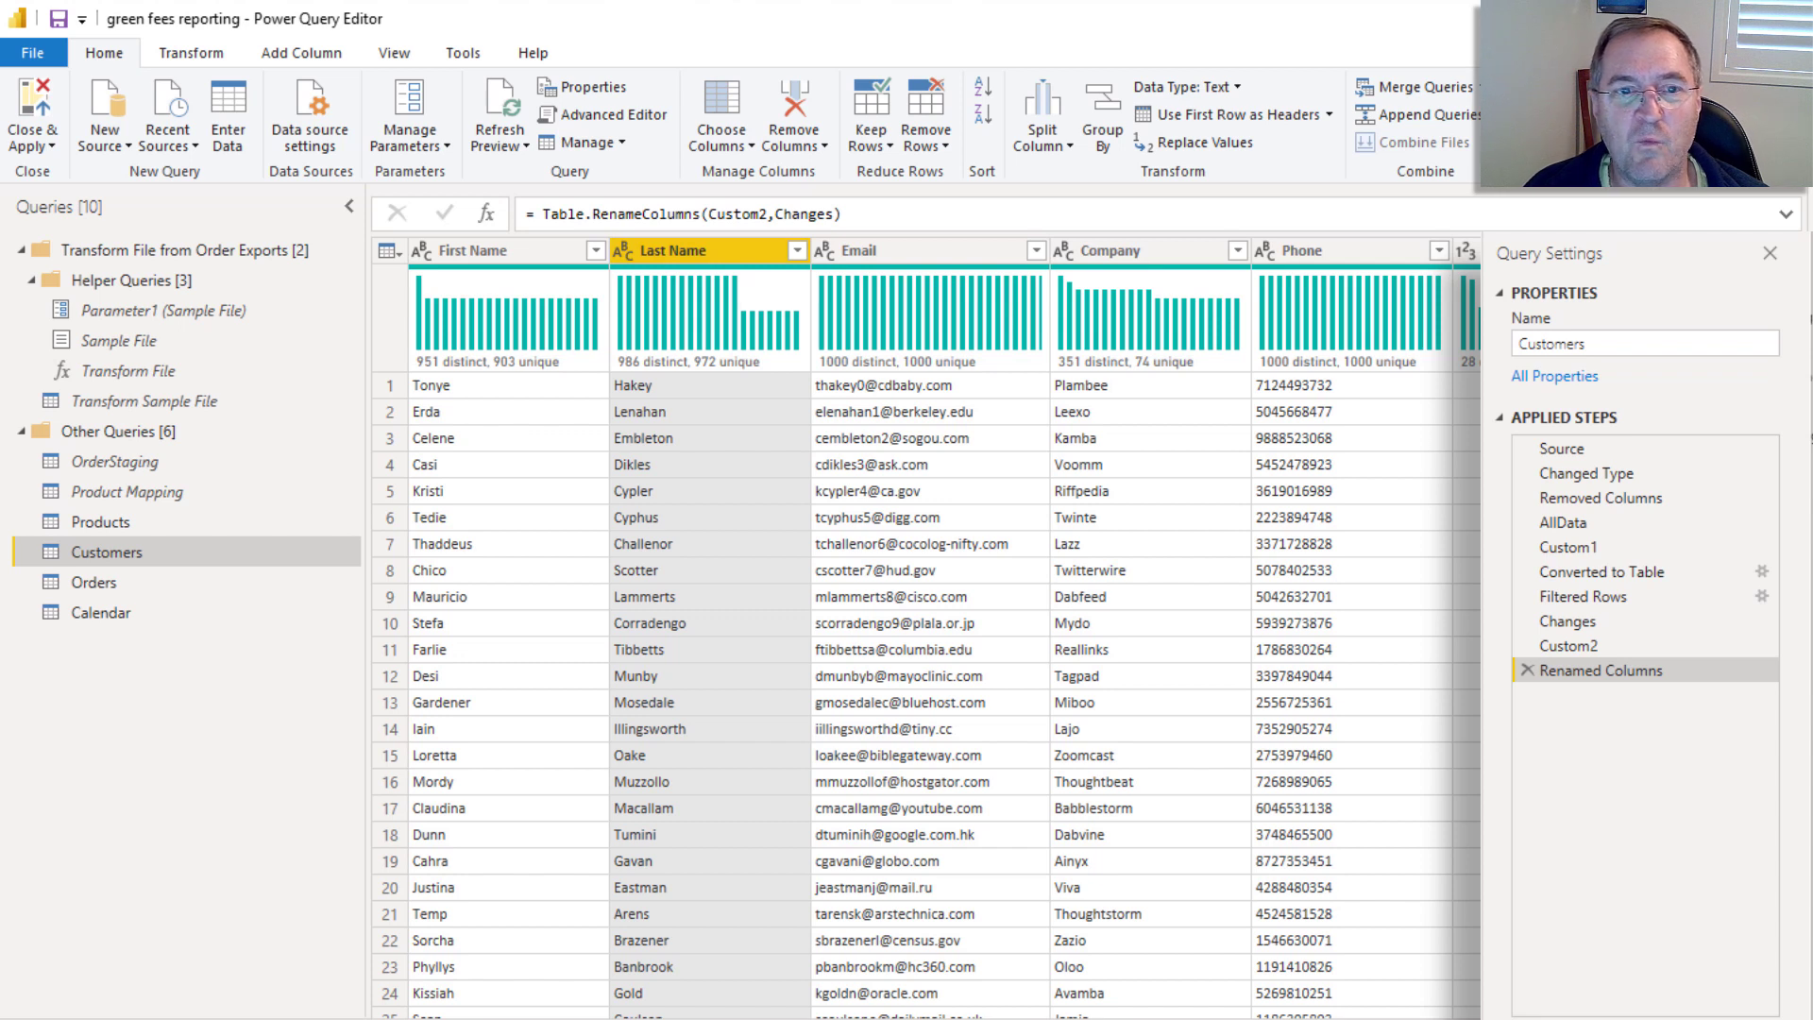
Step: Review the Changes, Filtered Rows and source steps, then return to Renamed Columns
{"action": "left_click", "coordinate": [1770, 253]}
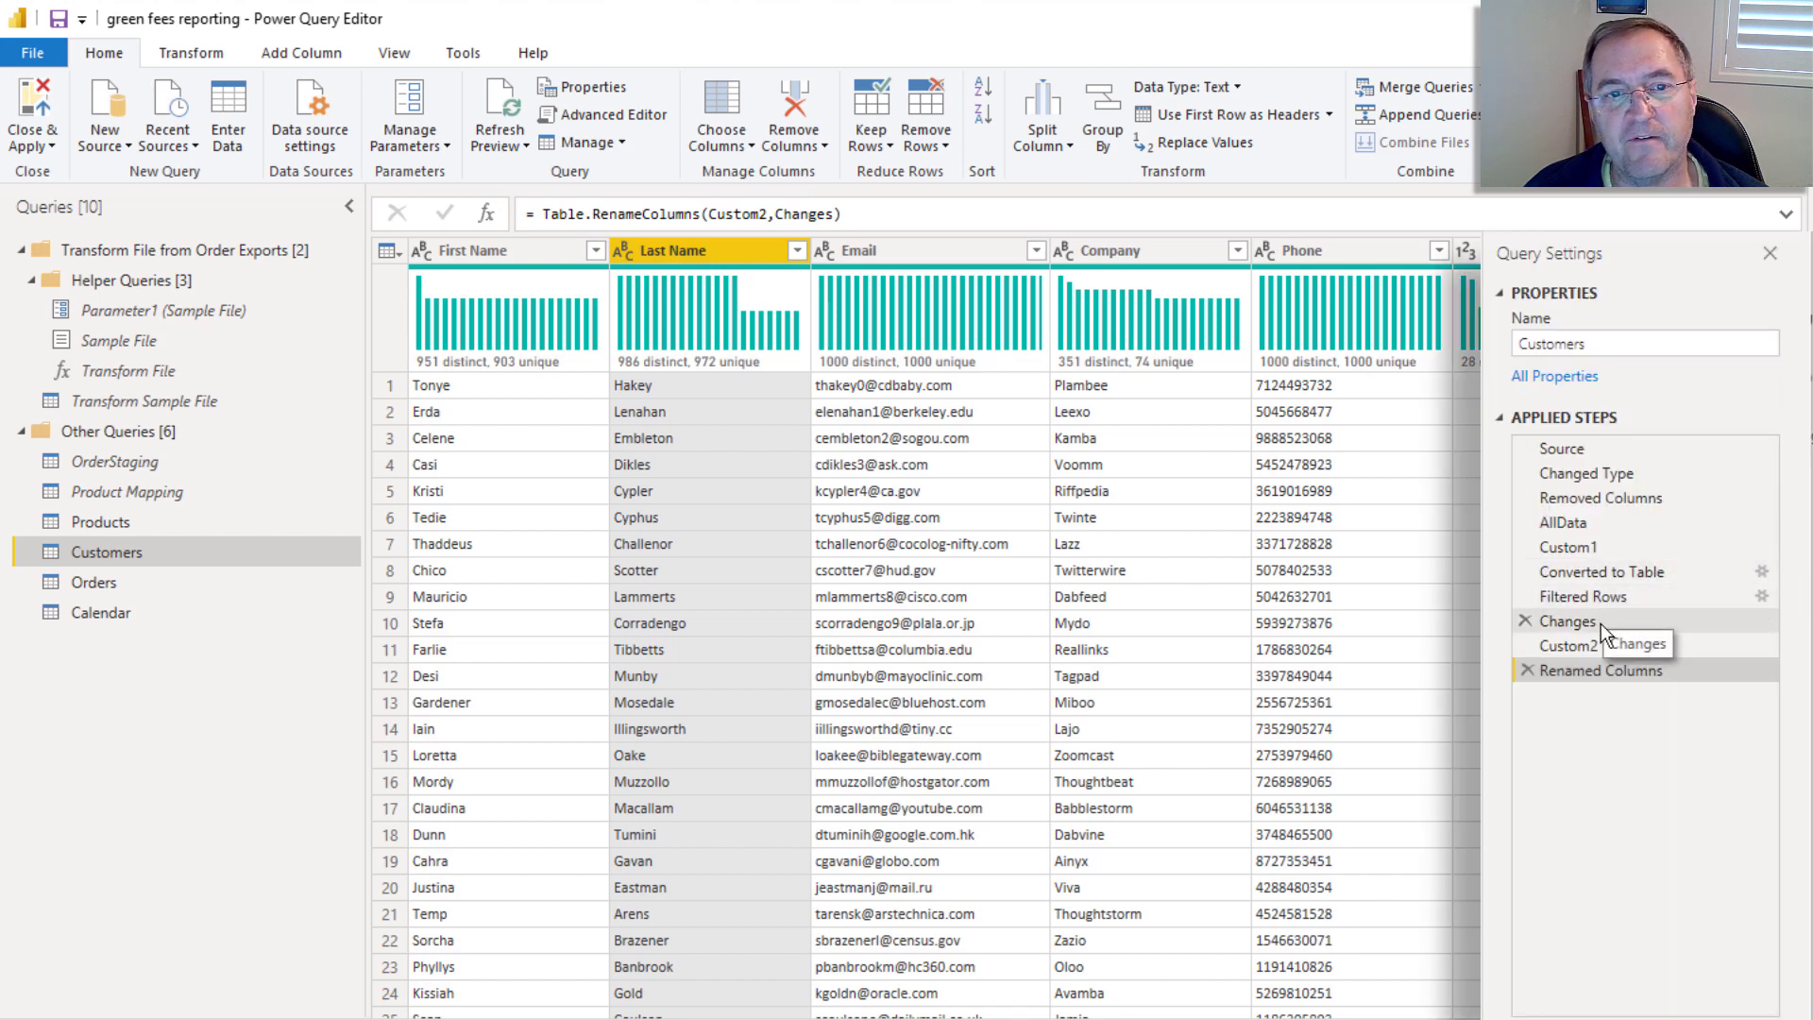
{"action": "left_click", "coordinate": [1600, 623]}
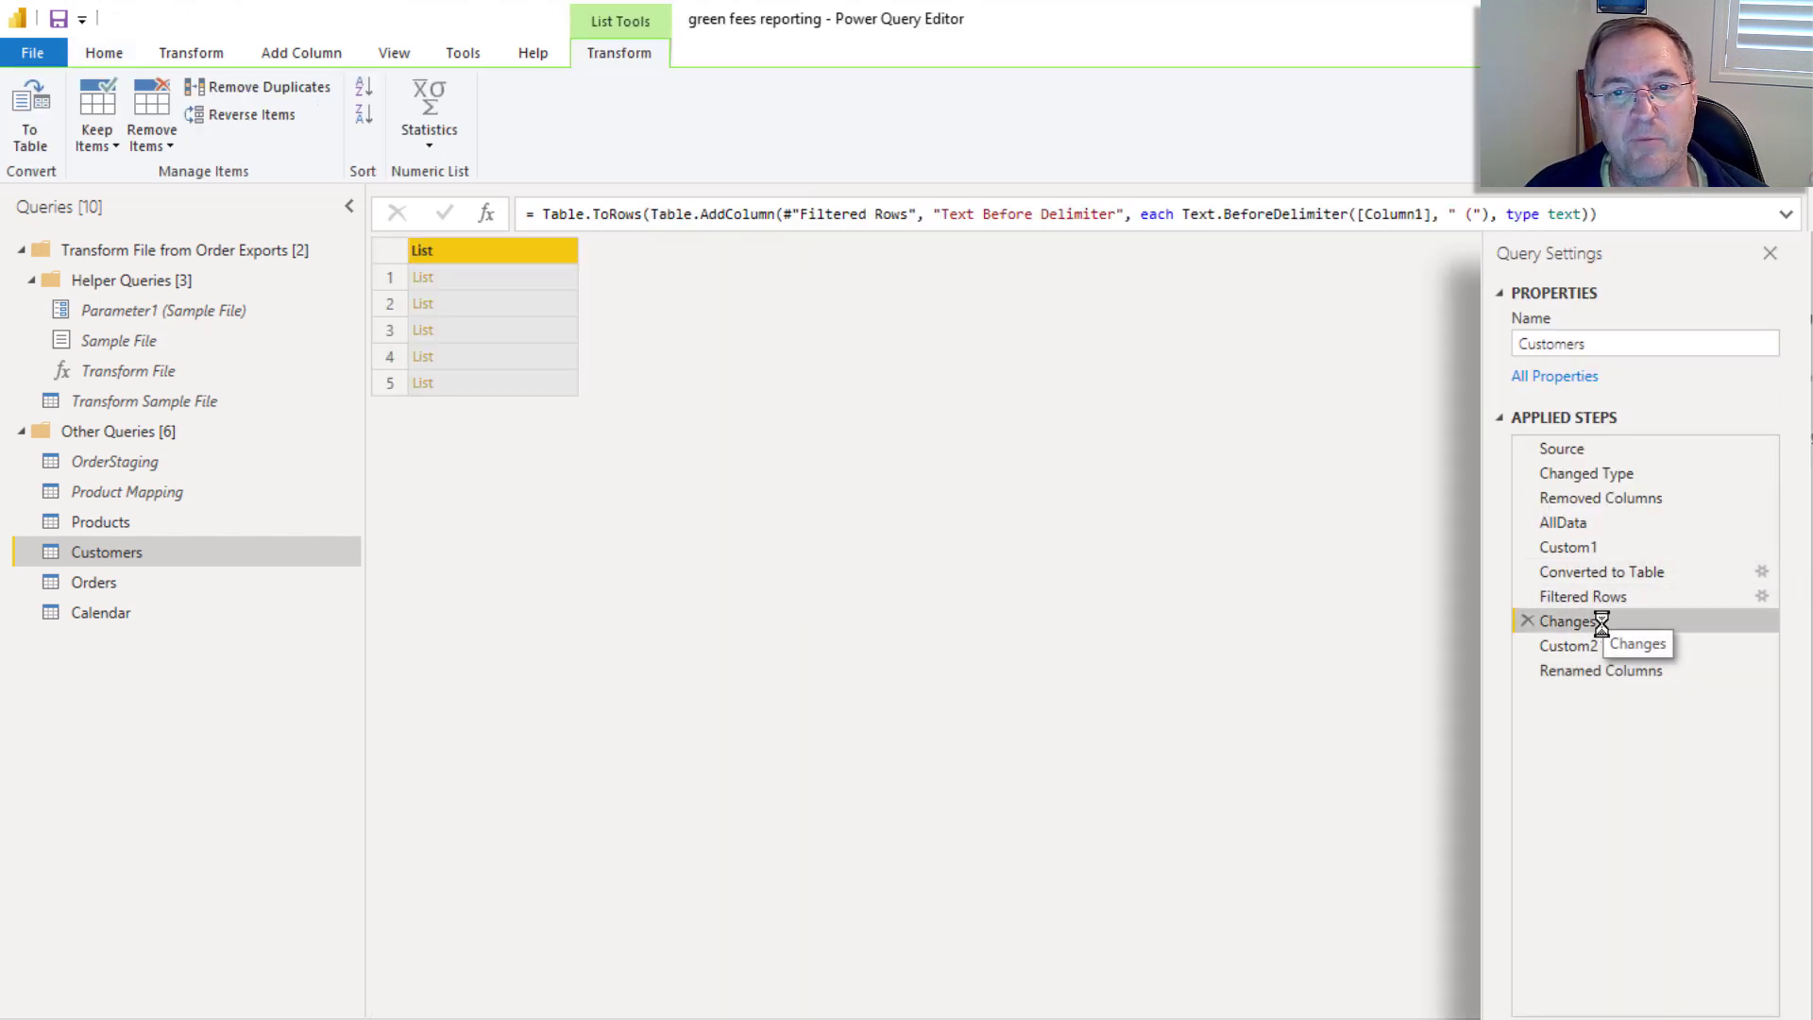
{"action": "left_click", "coordinate": [1596, 597]}
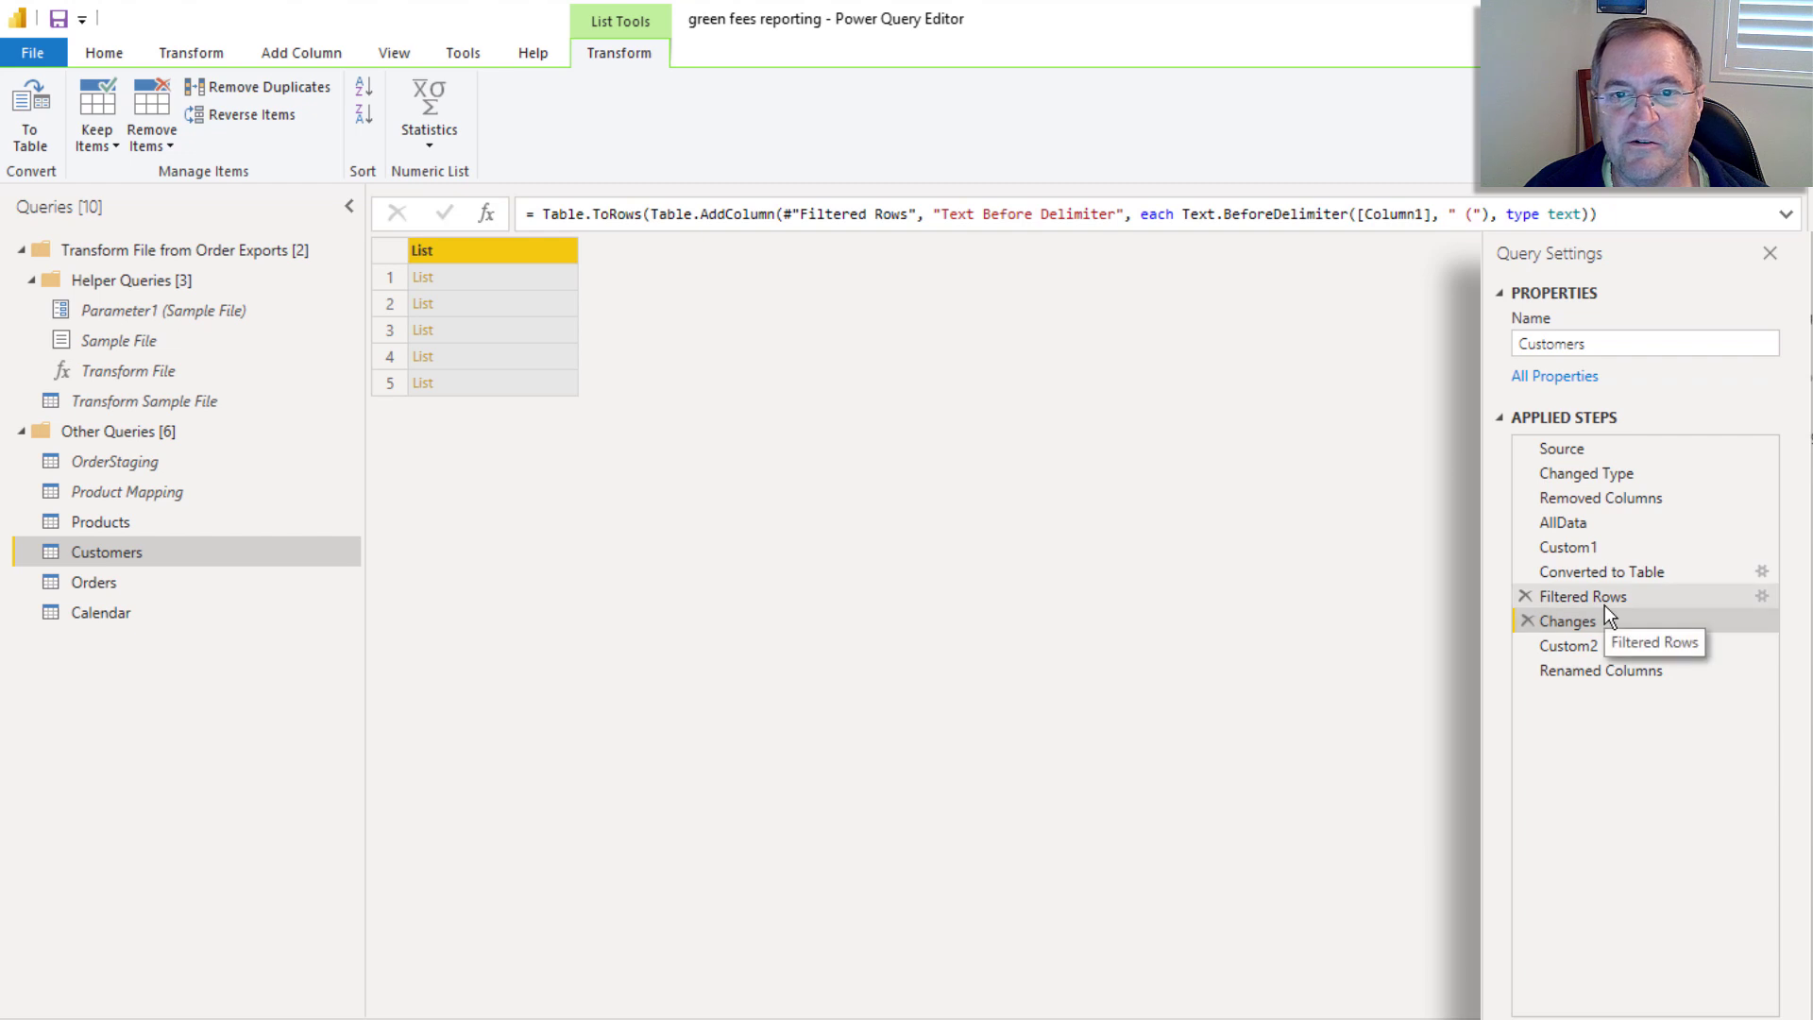
{"action": "left_click", "coordinate": [1601, 572]}
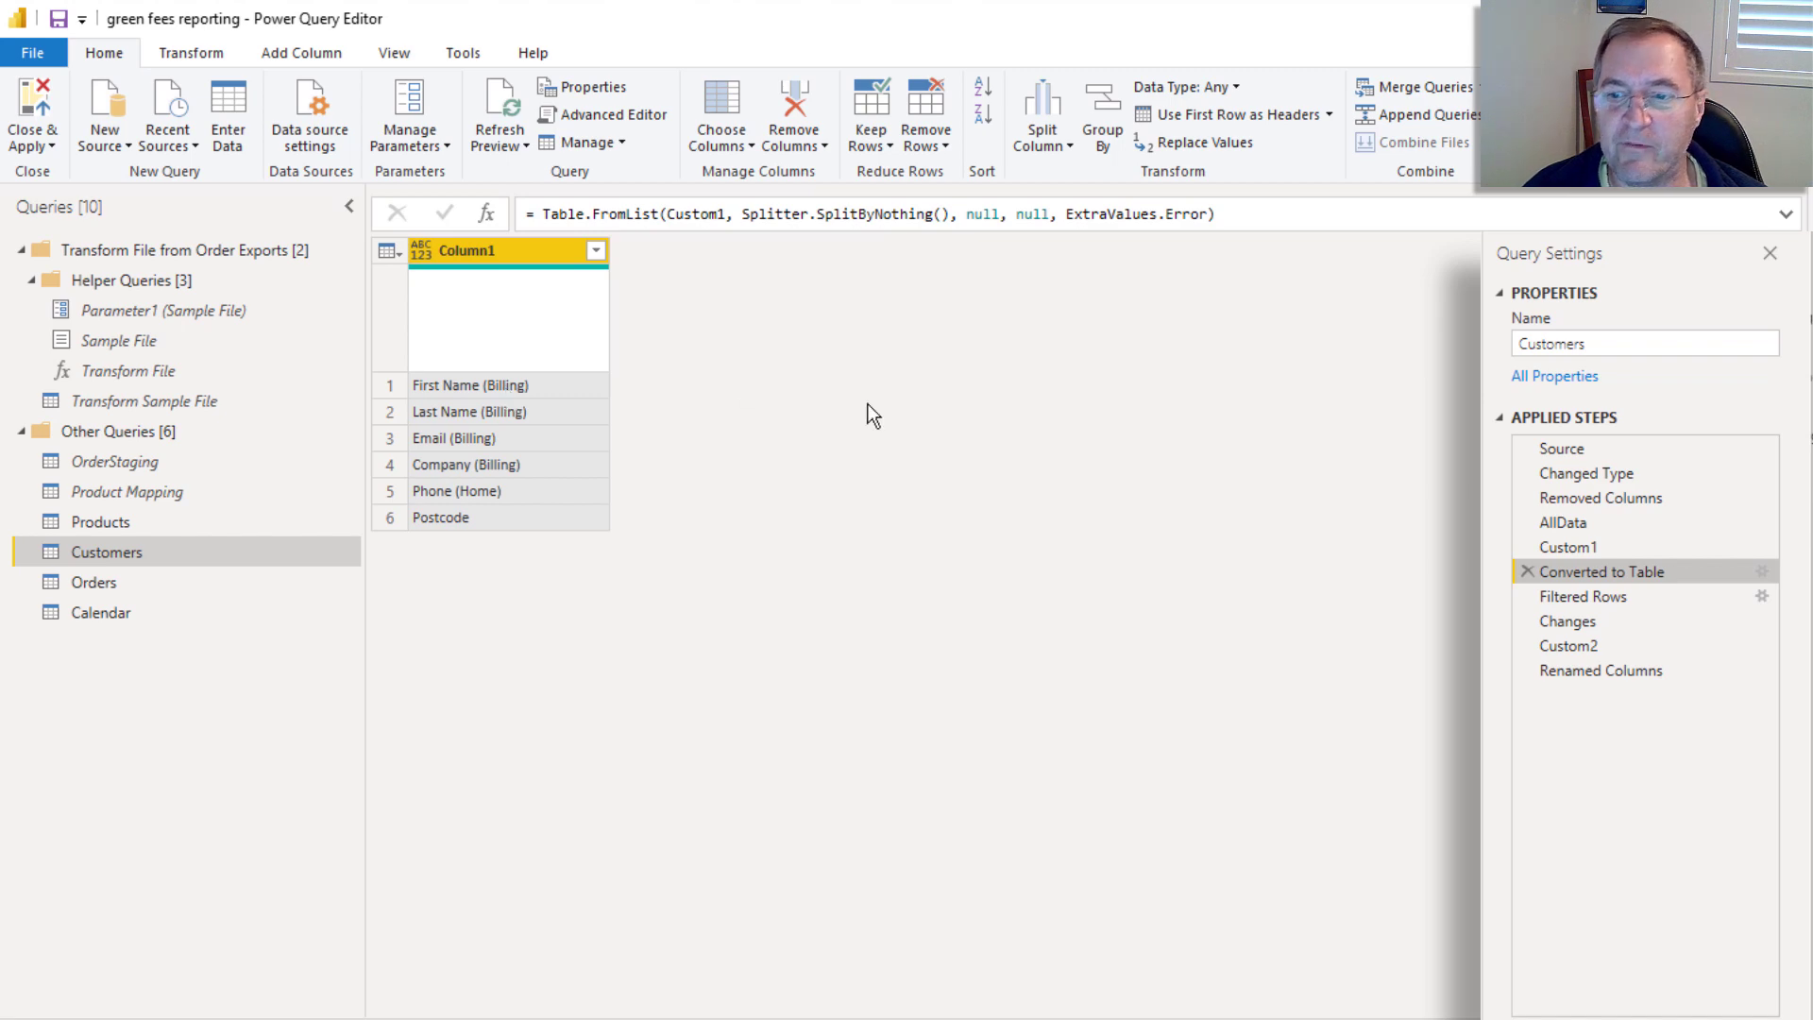
{"action": "left_click", "coordinate": [1638, 672]}
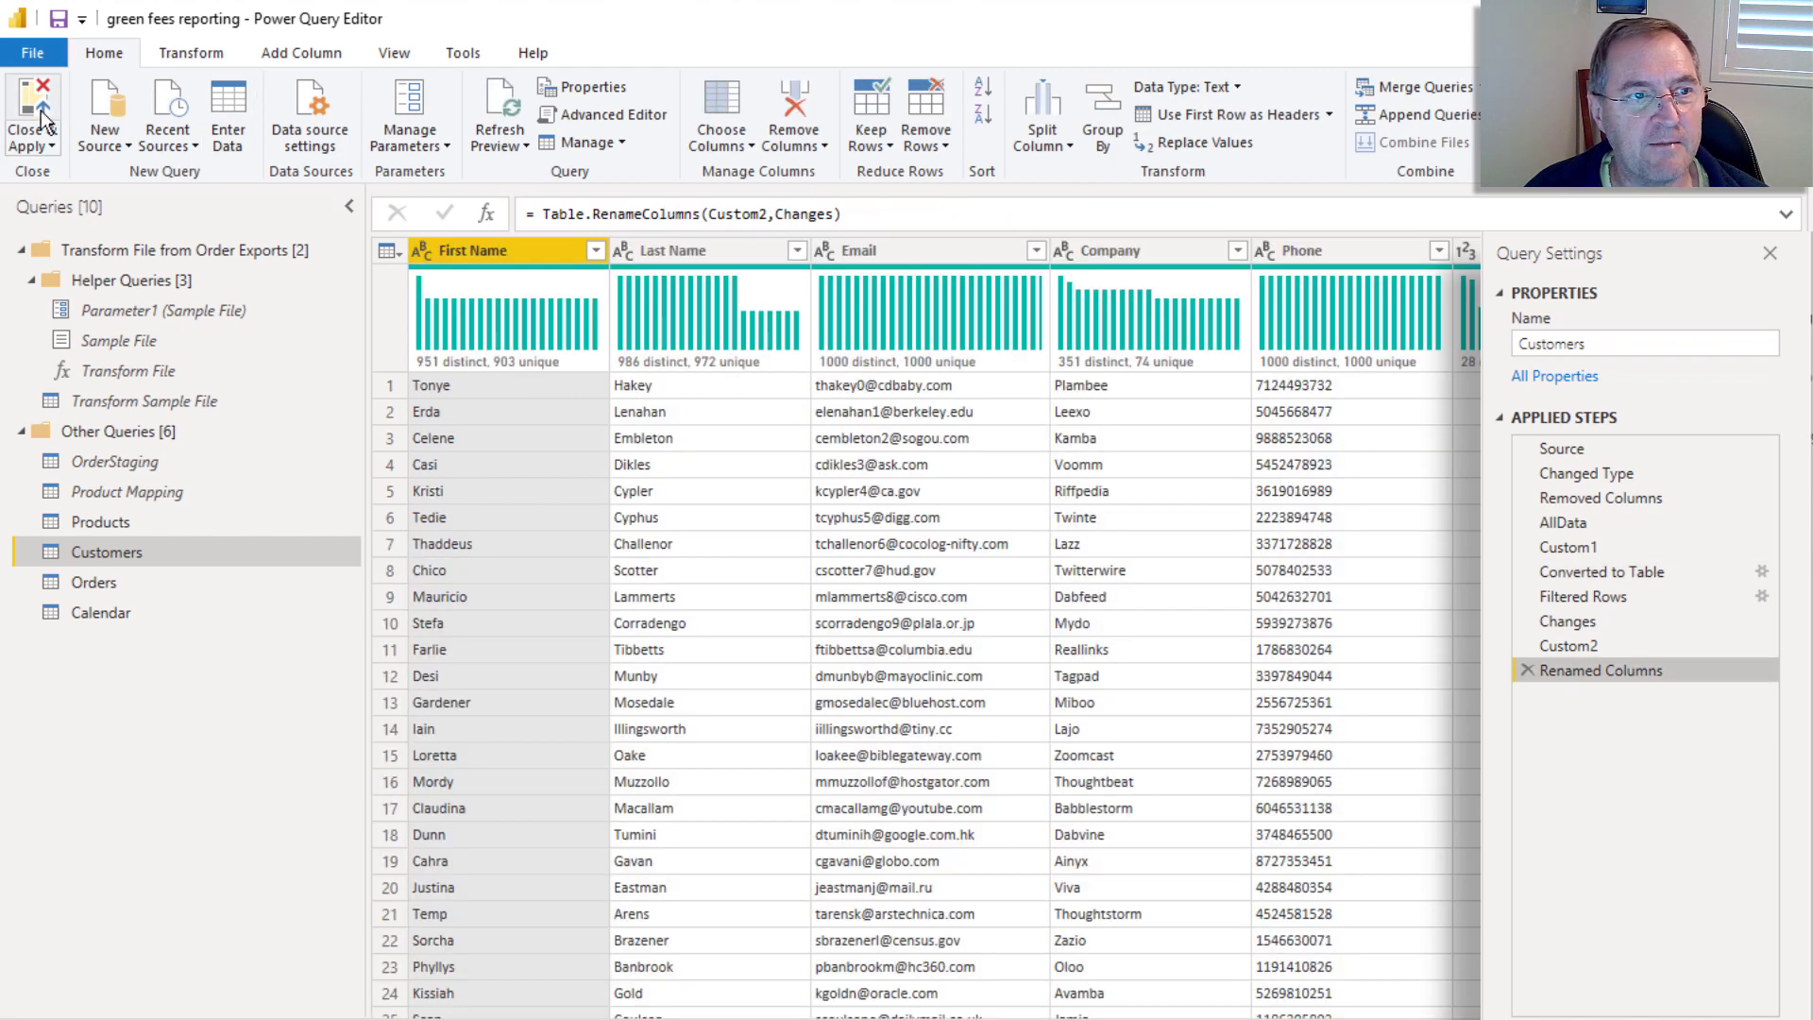
Step: Apply the query changes and remove the four broken fields from the report table
{"action": "left_click", "coordinate": [42, 120]}
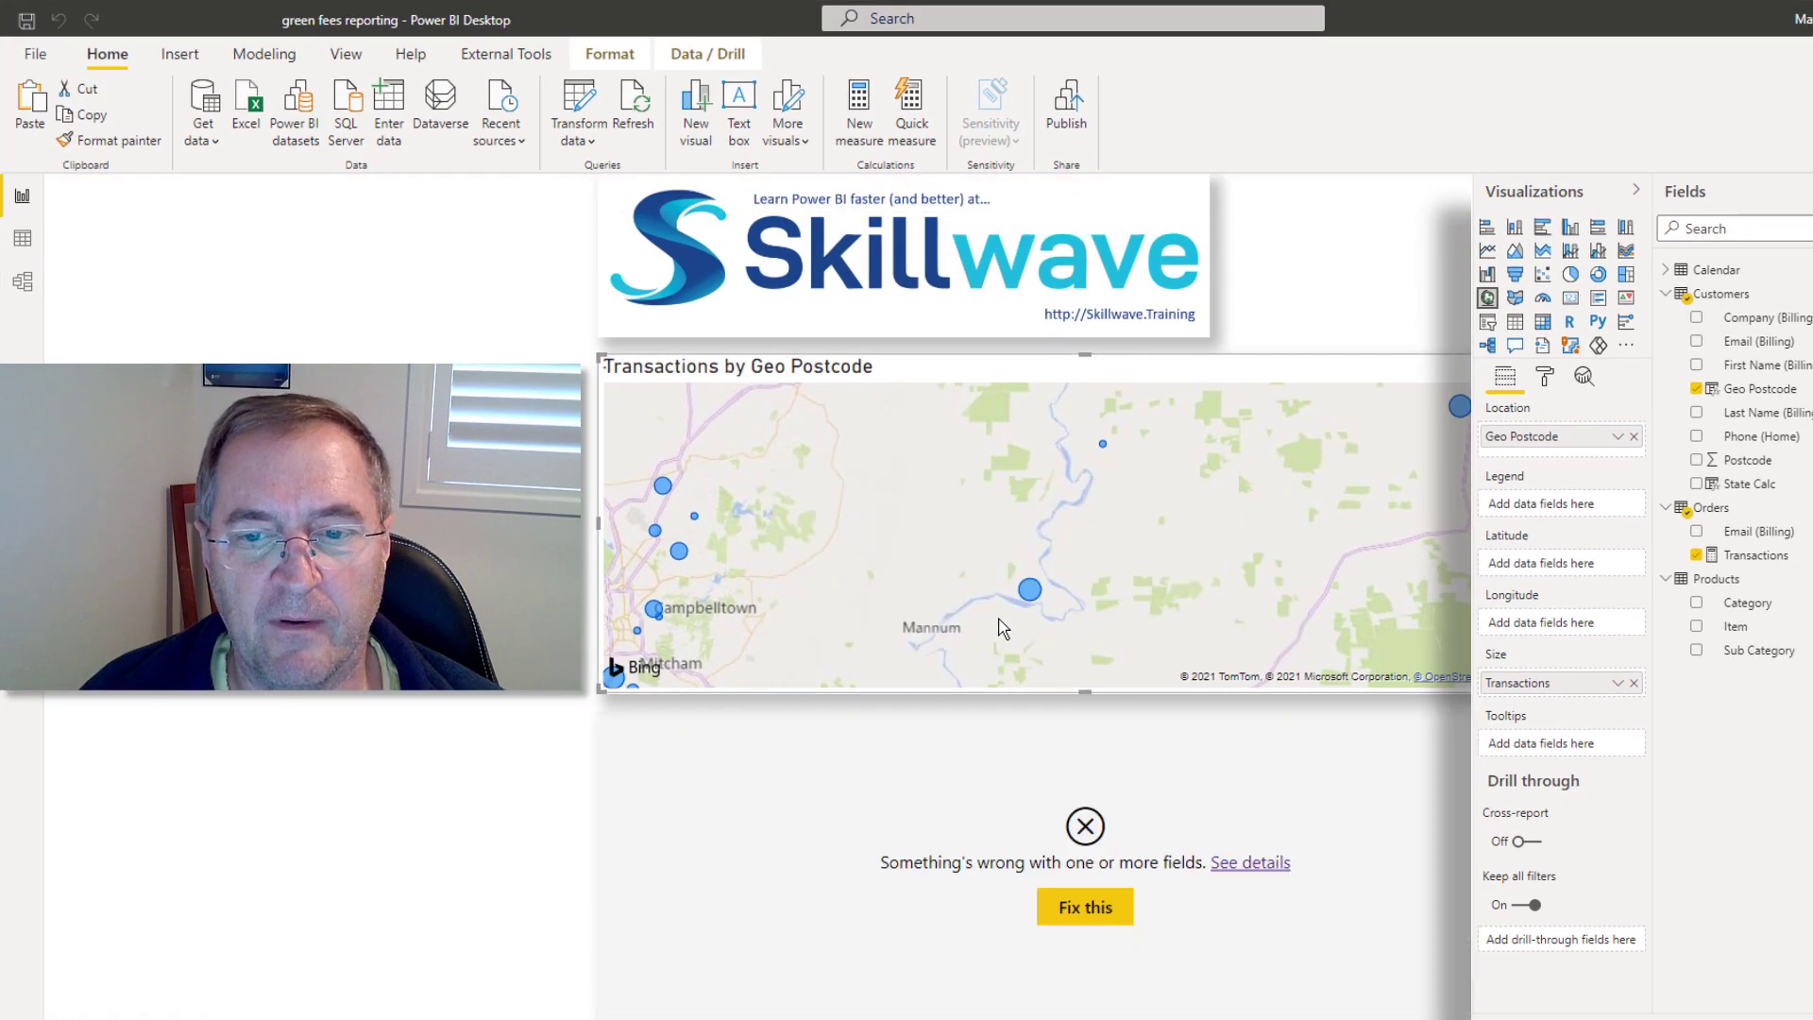
{"action": "left_click", "coordinate": [1287, 938]}
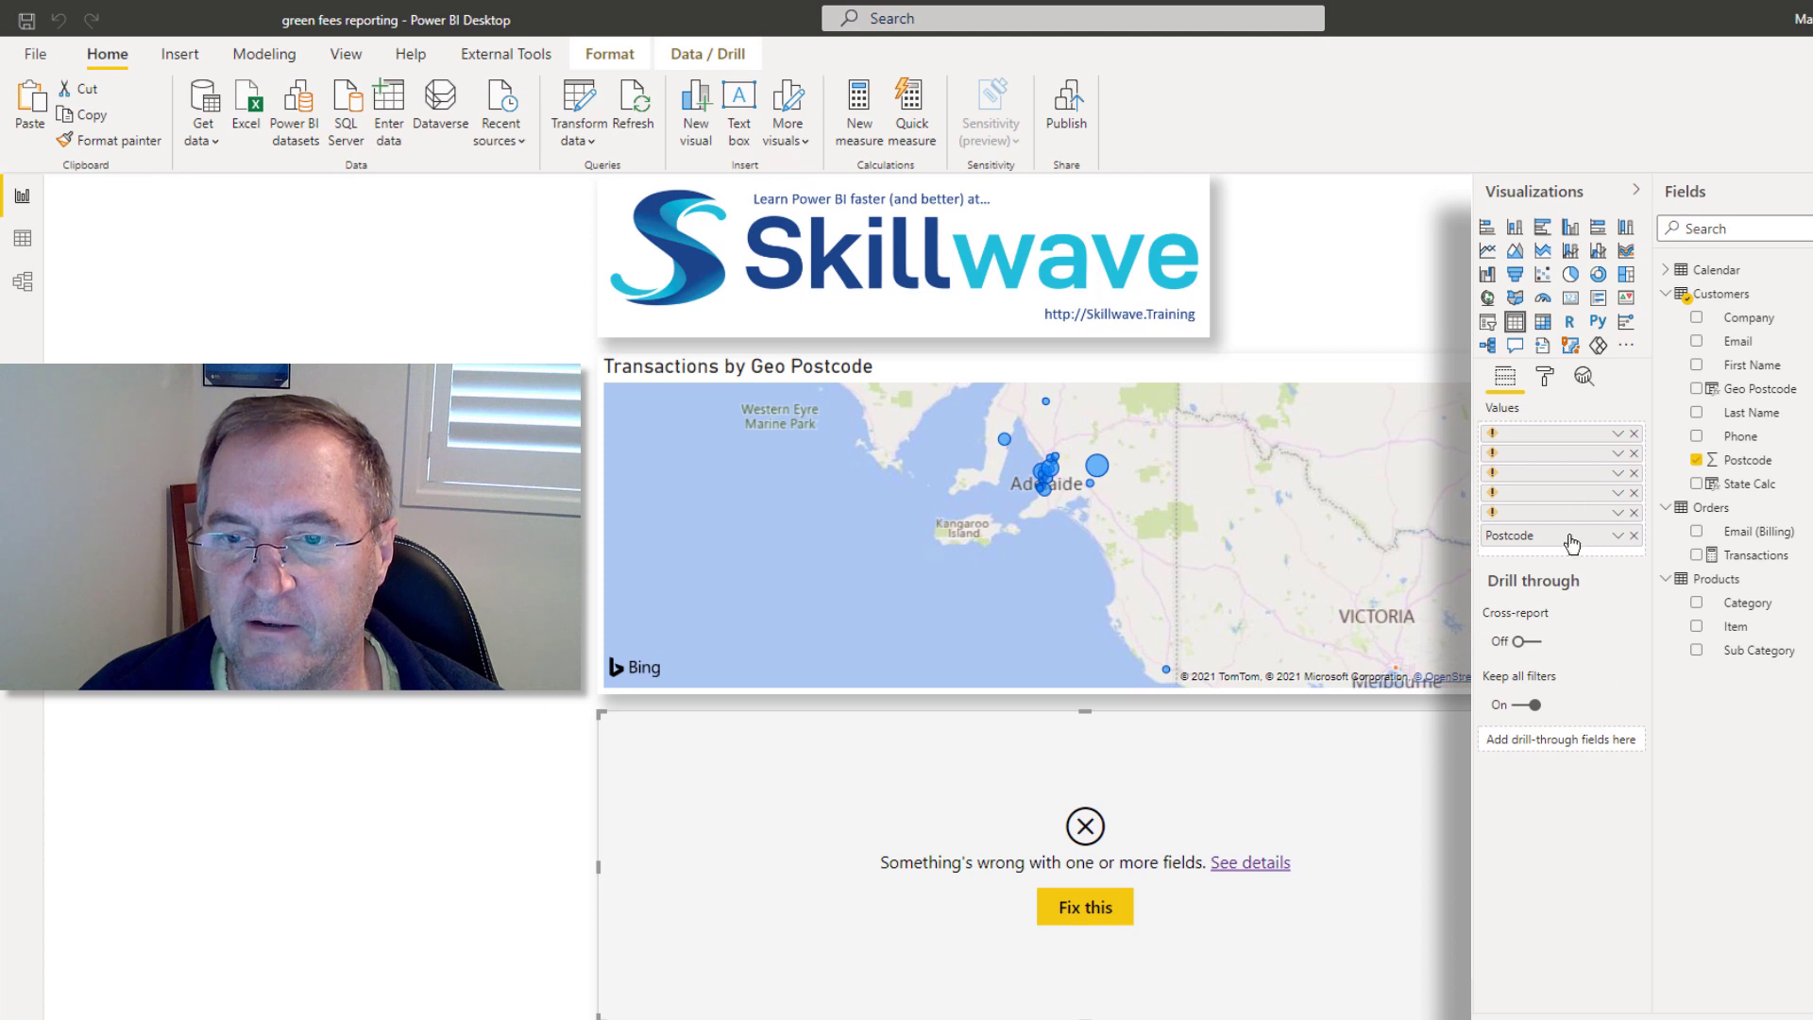
{"action": "left_click", "coordinate": [1633, 434]}
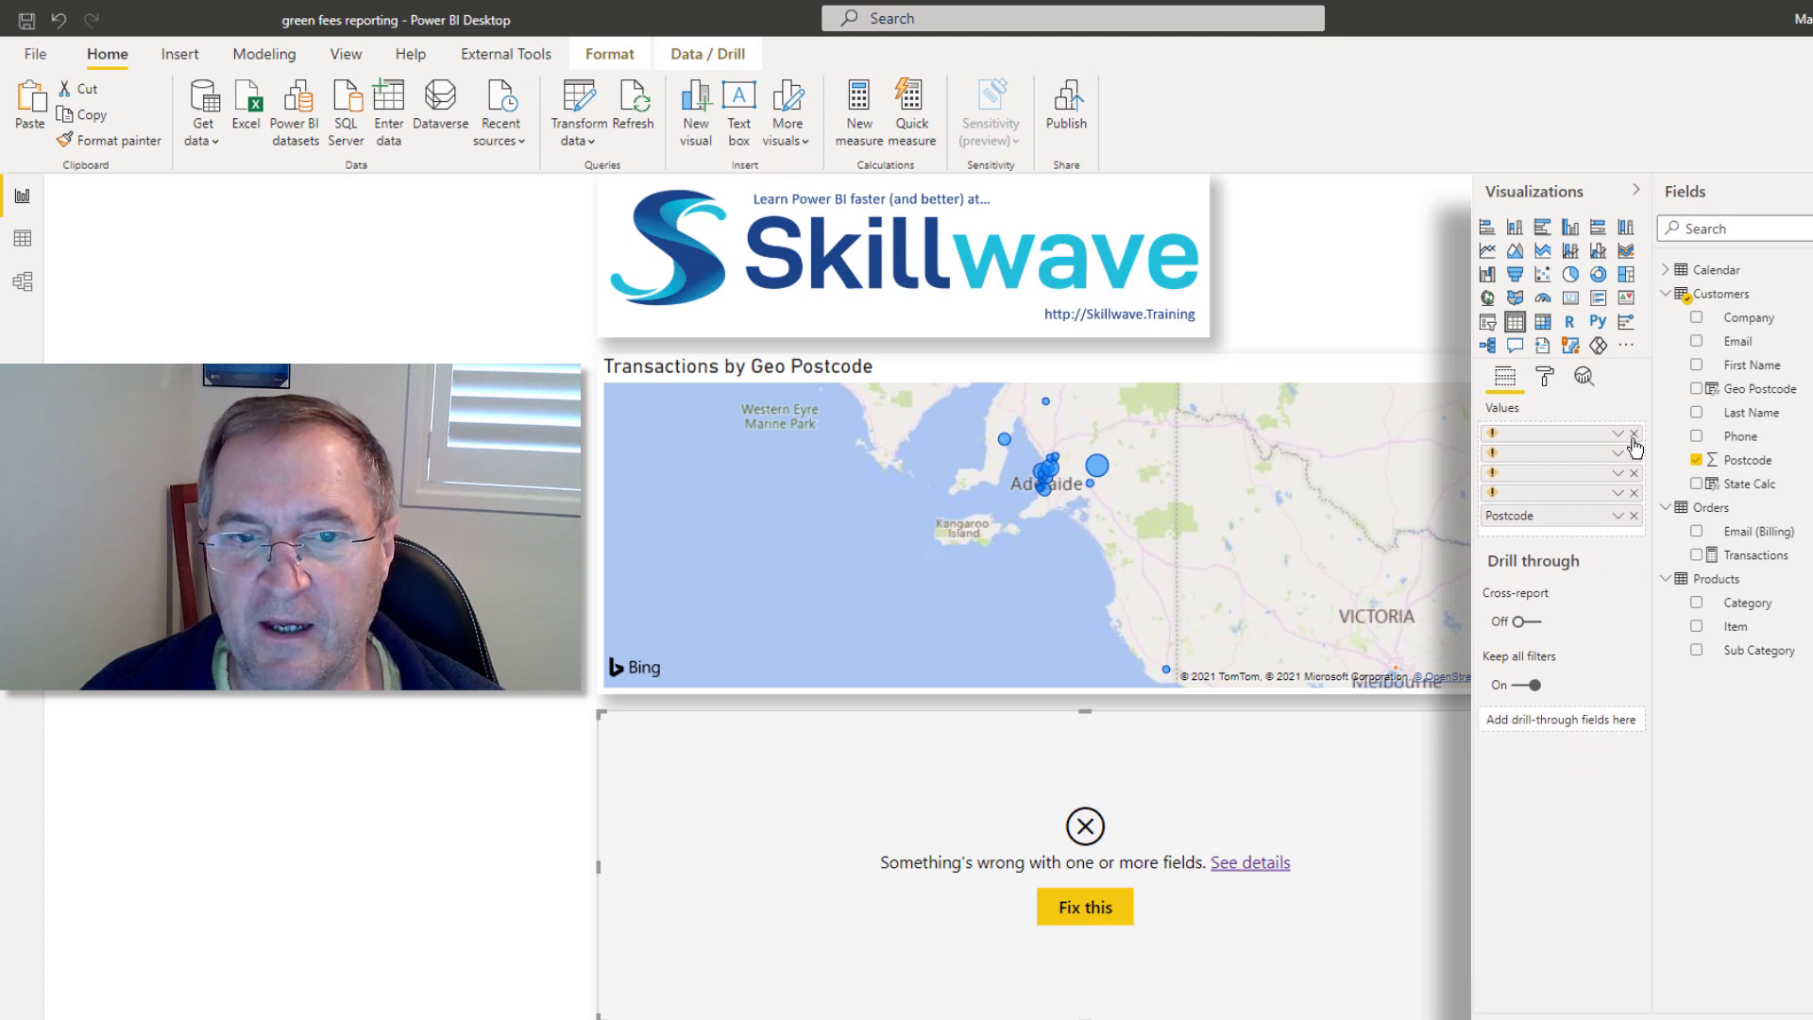
{"action": "left_click", "coordinate": [1634, 434]}
{"action": "left_click", "coordinate": [1633, 433]}
{"action": "left_click", "coordinate": [1633, 433]}
{"action": "left_click", "coordinate": [1633, 433]}
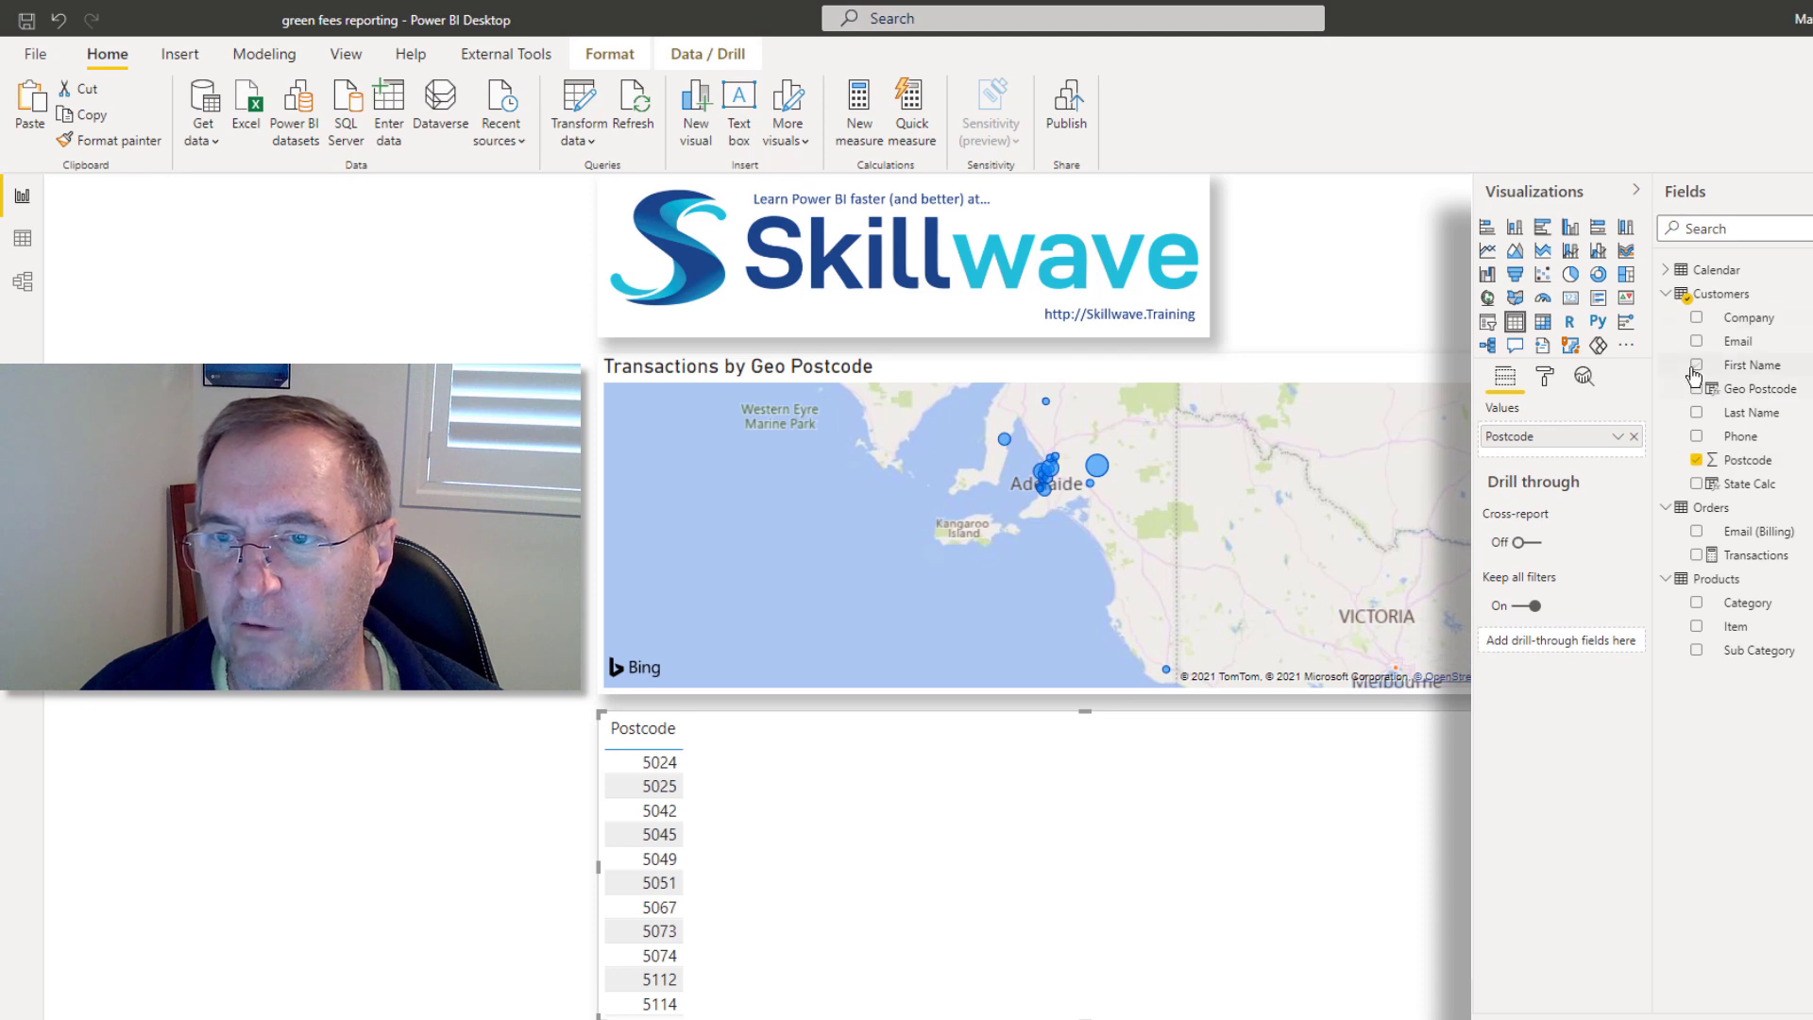
Step: Add First Name, Last Name, Company, Email and Phone to the table visual
{"action": "left_click", "coordinate": [1698, 367]}
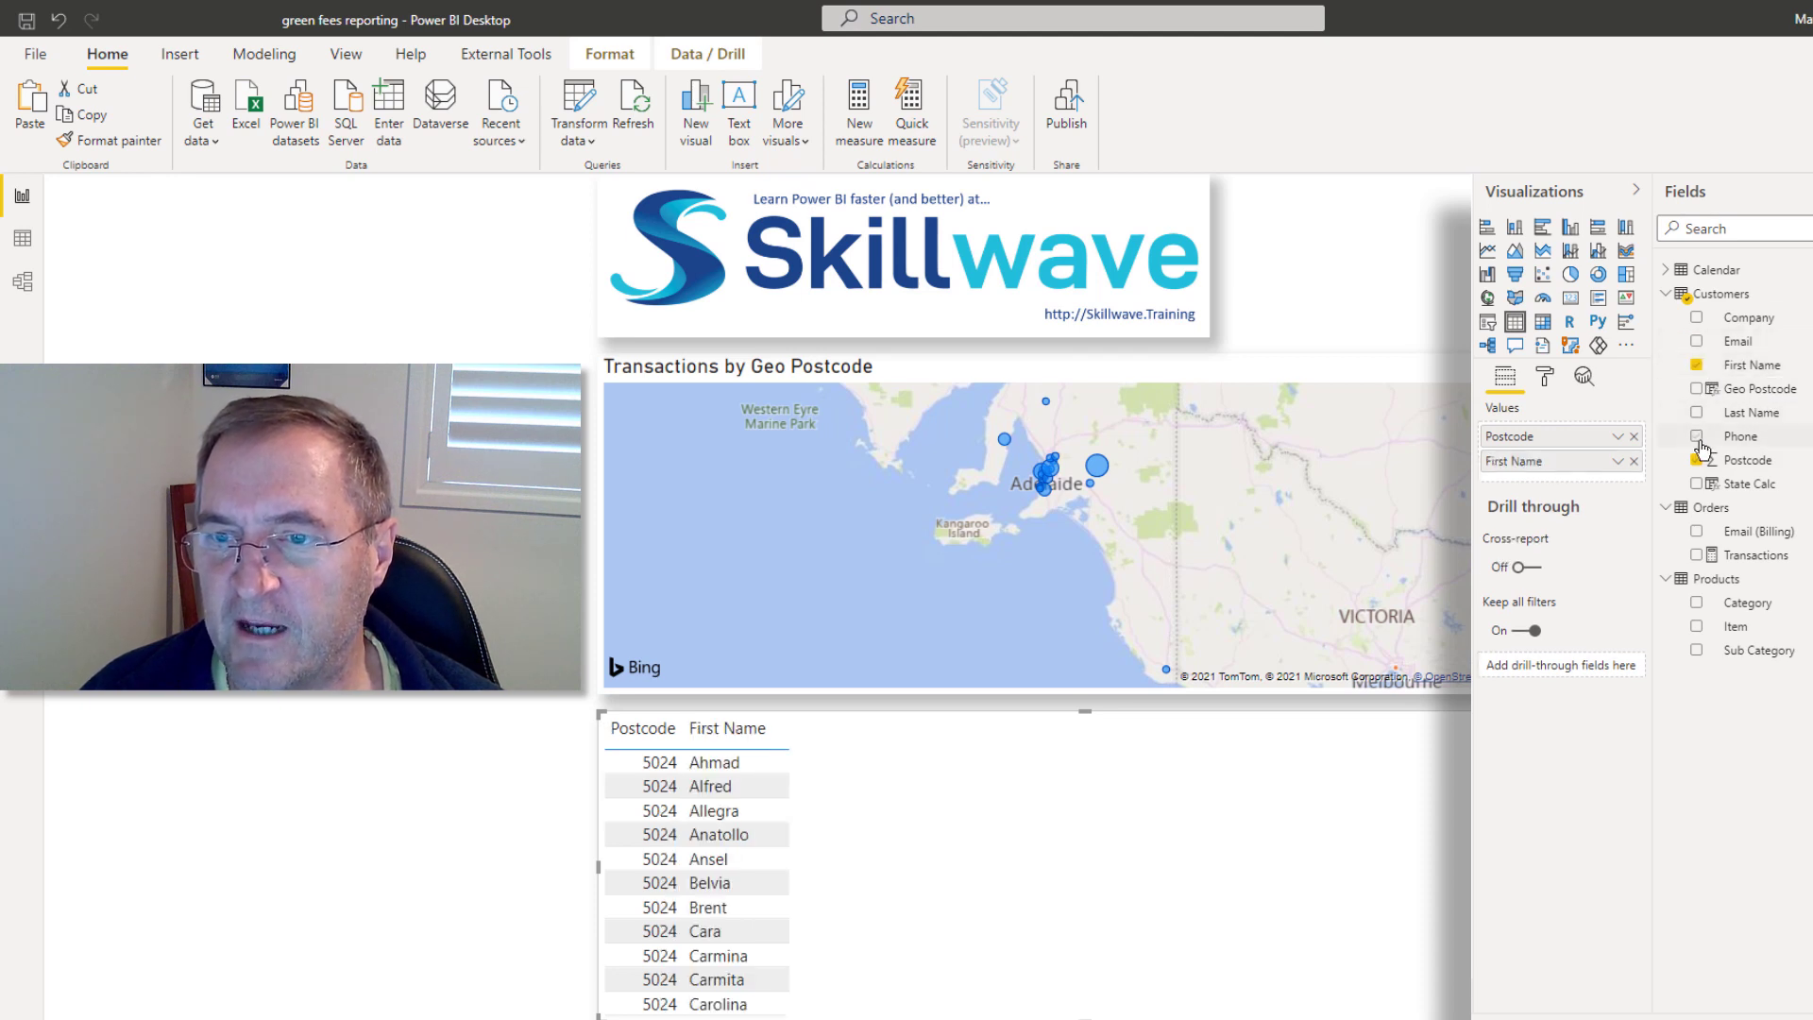
{"action": "left_click", "coordinate": [1696, 412]}
{"action": "left_click", "coordinate": [1697, 320]}
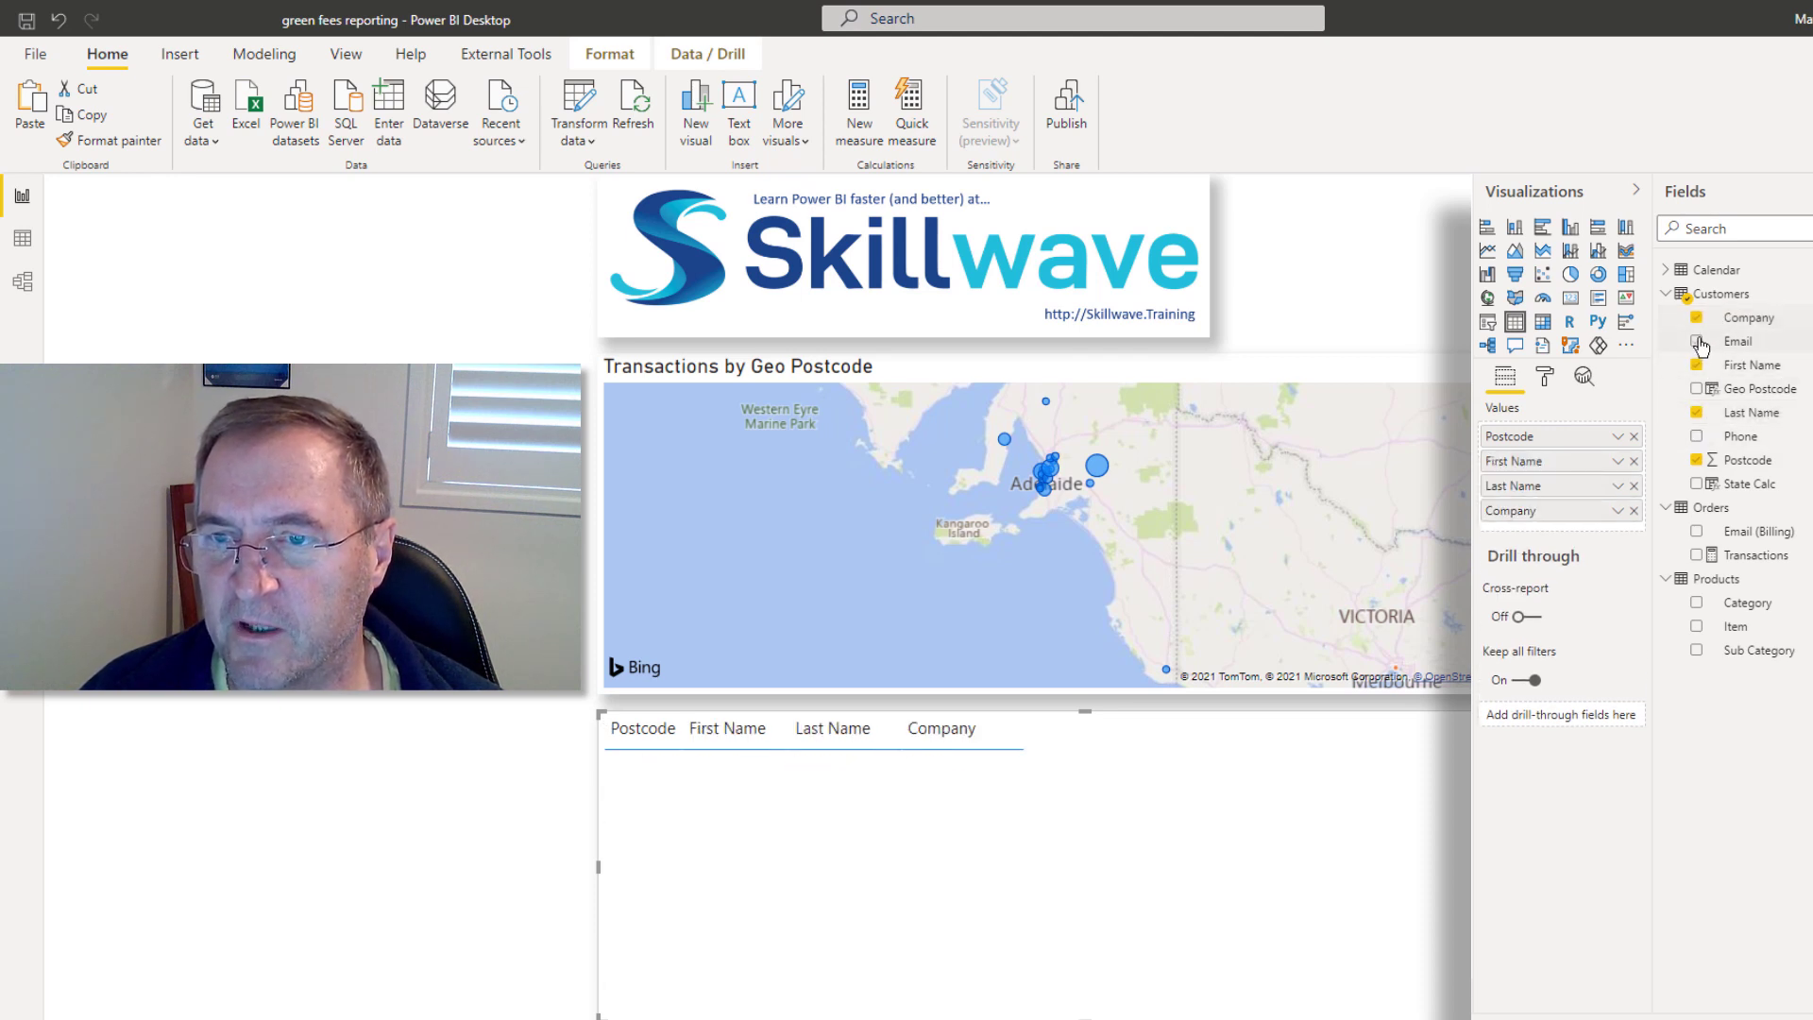
{"action": "left_click", "coordinate": [1697, 340]}
{"action": "left_click", "coordinate": [1696, 437]}
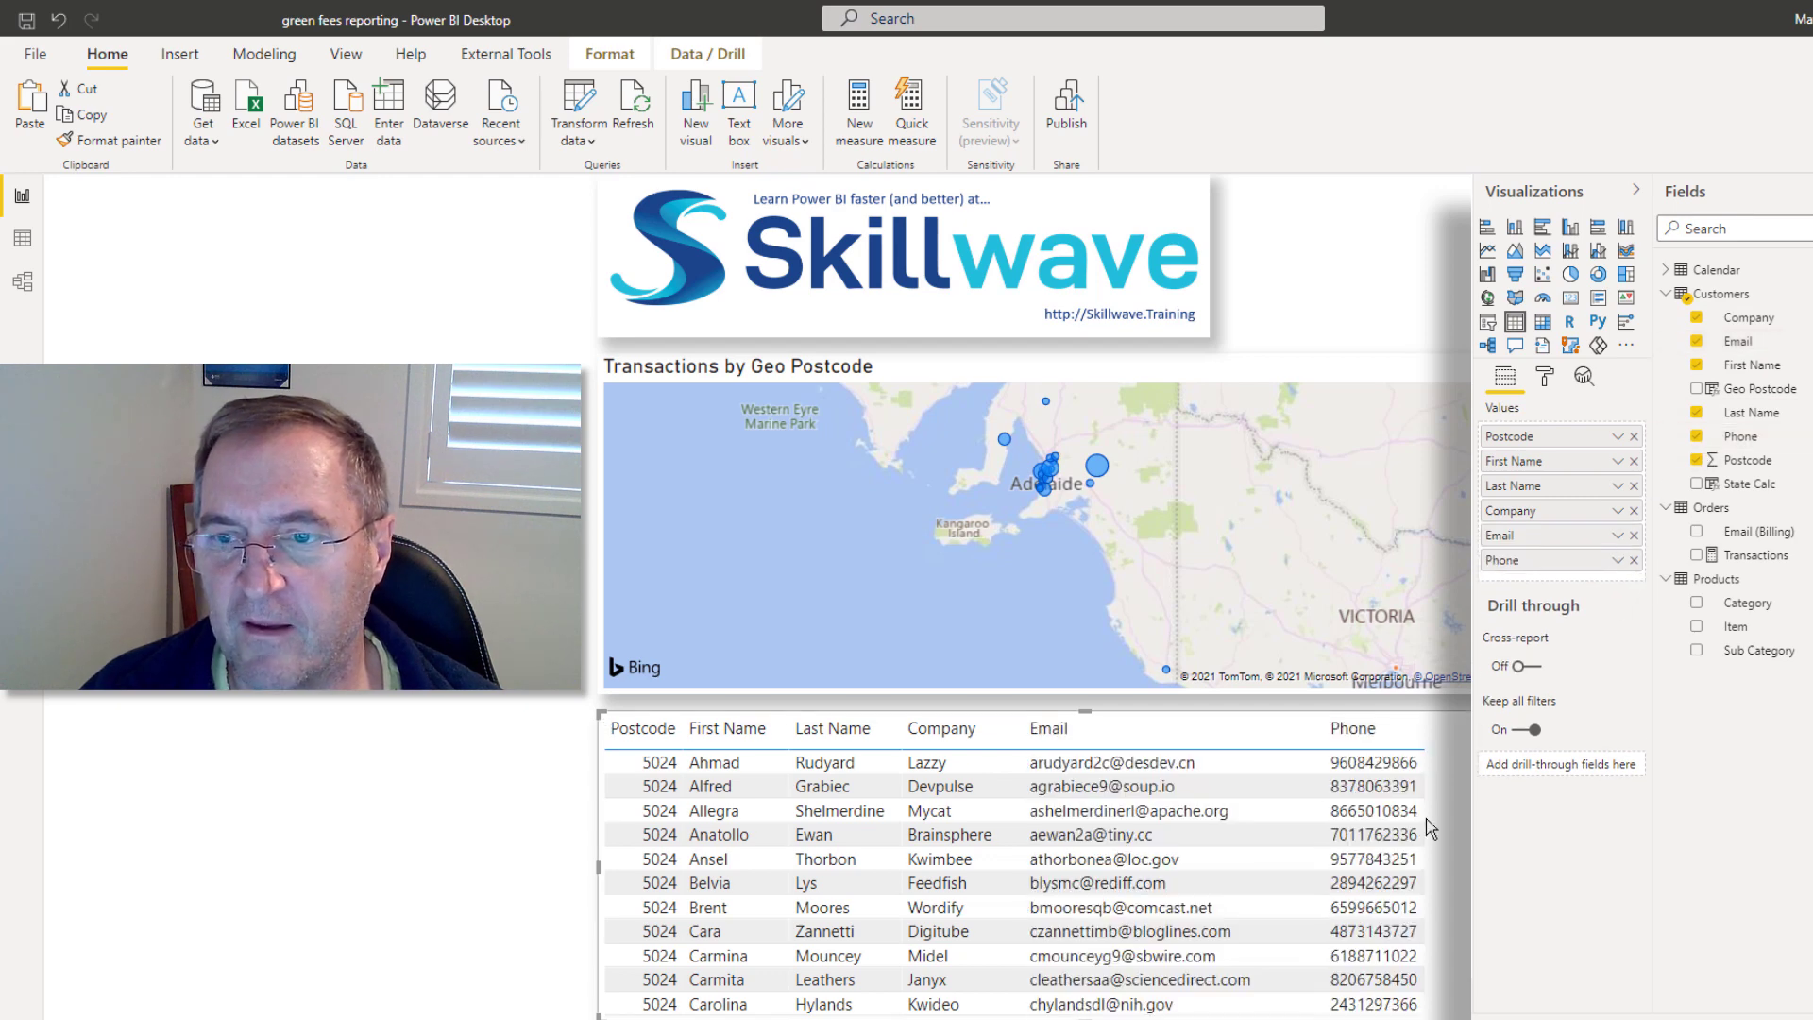